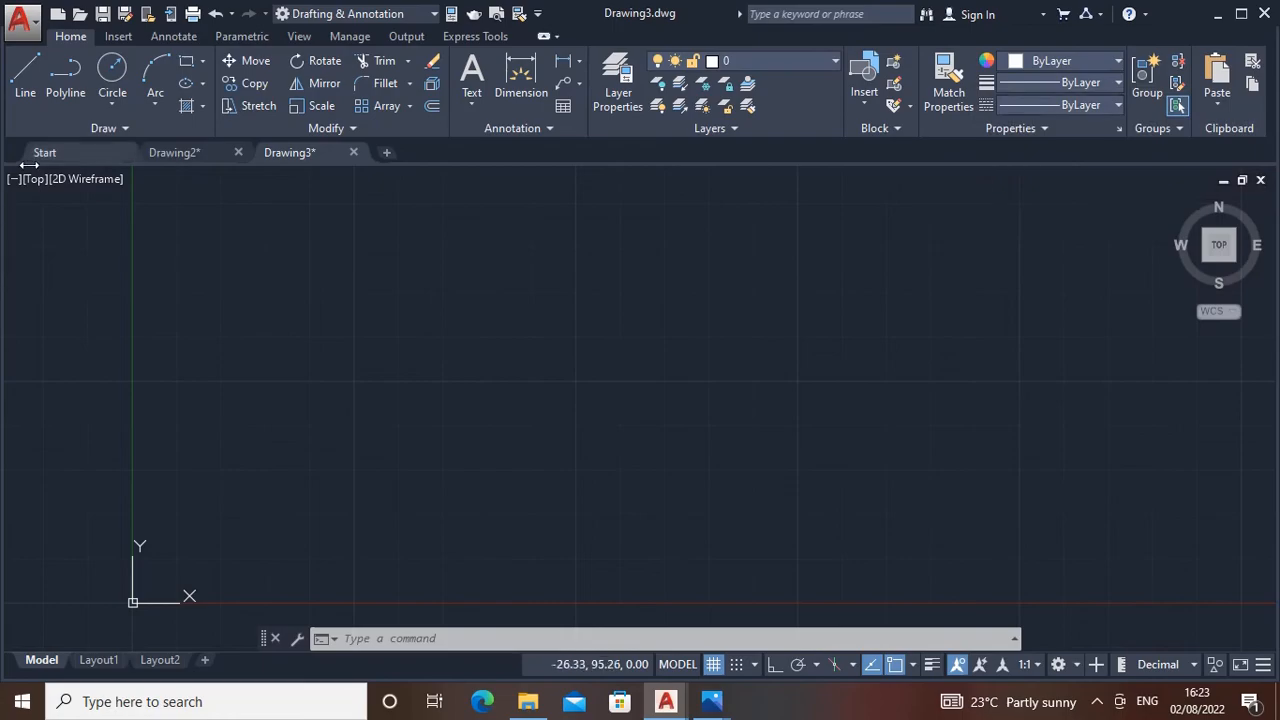
# Step: Draw two separate rectangles side by side, the first starting at about (43, 65) and the second ending at about (129, 39)
pyautogui.click(185, 64)
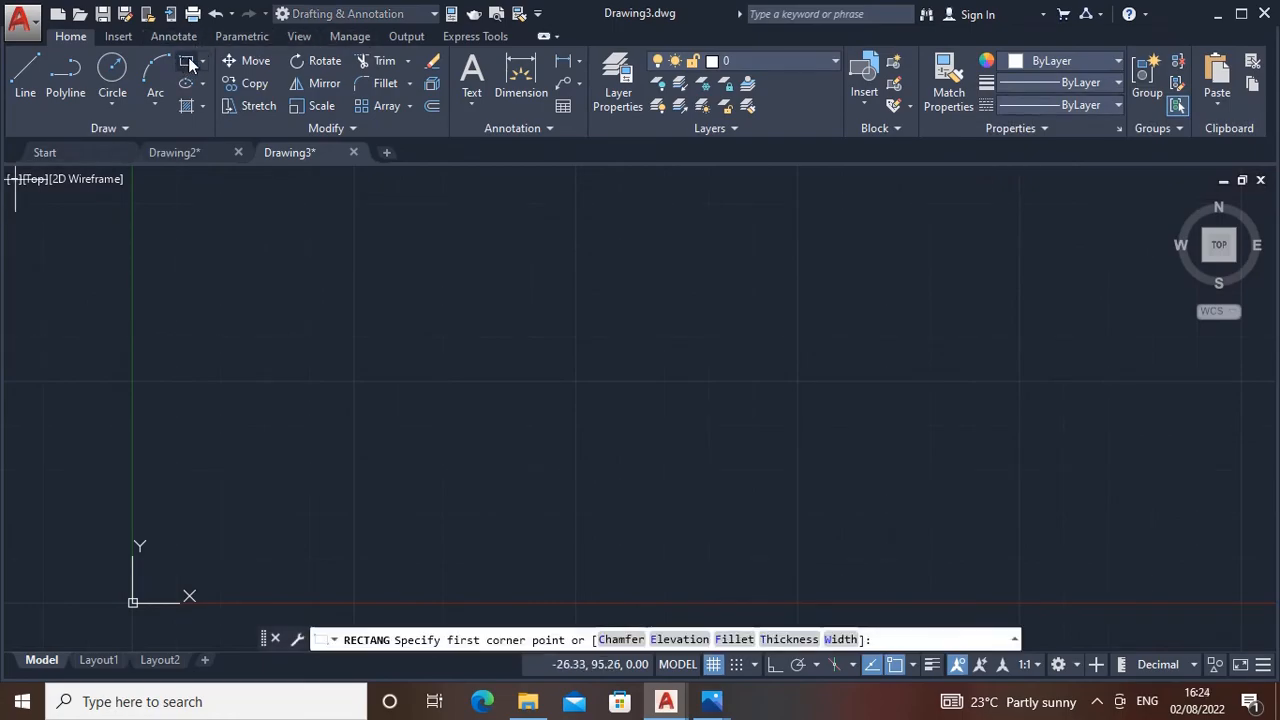
pyautogui.click(323, 312)
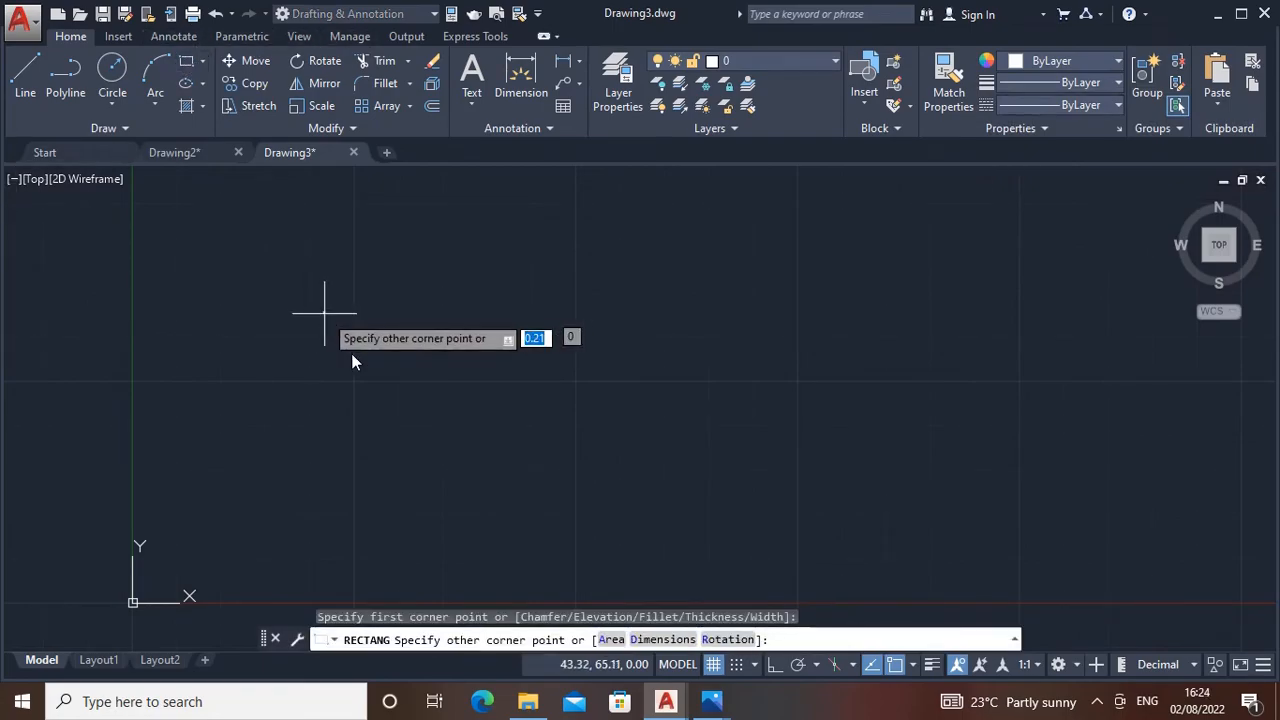
pyautogui.click(475, 433)
pyautogui.press('Return')
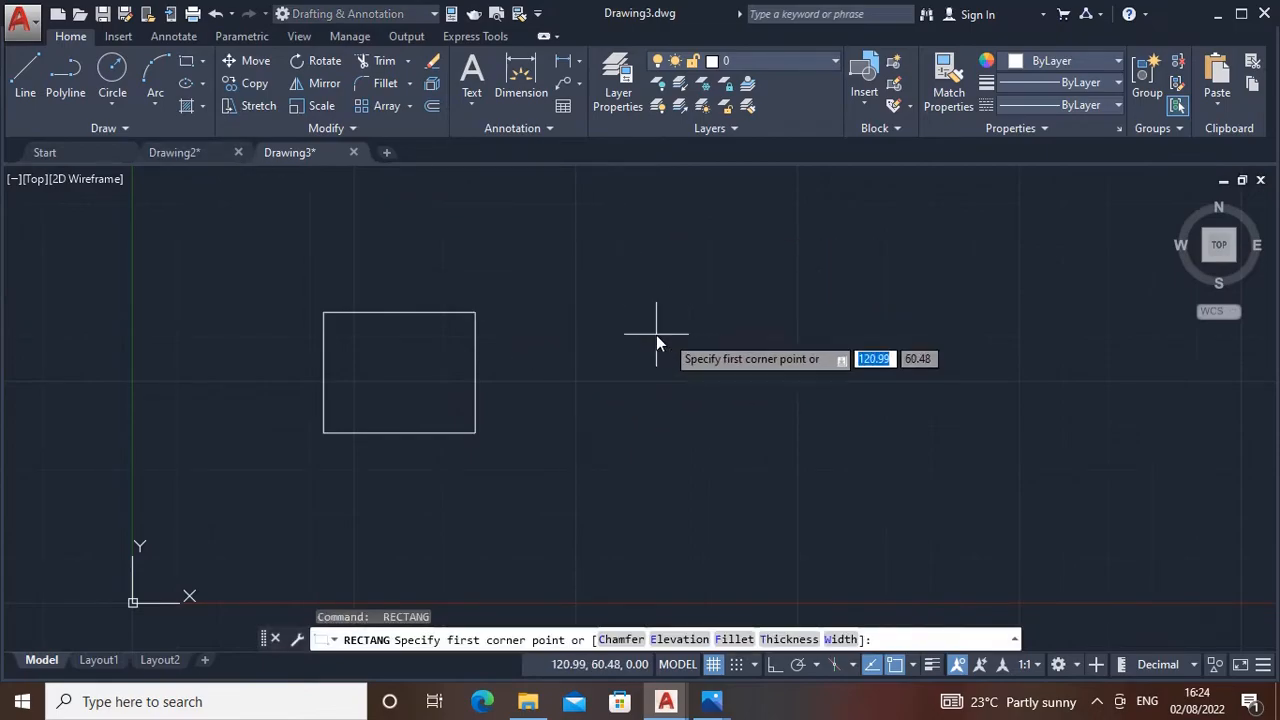
pyautogui.click(557, 341)
pyautogui.click(703, 432)
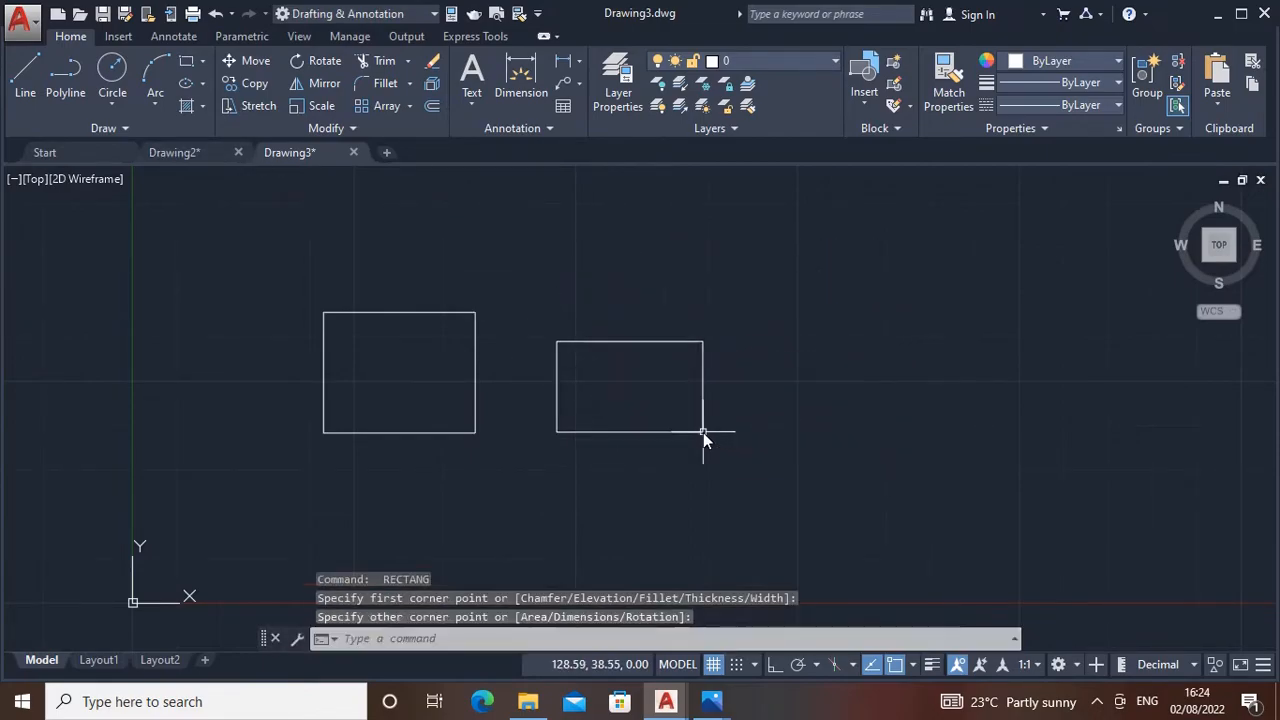
pyautogui.scroll(2, 461, 322)
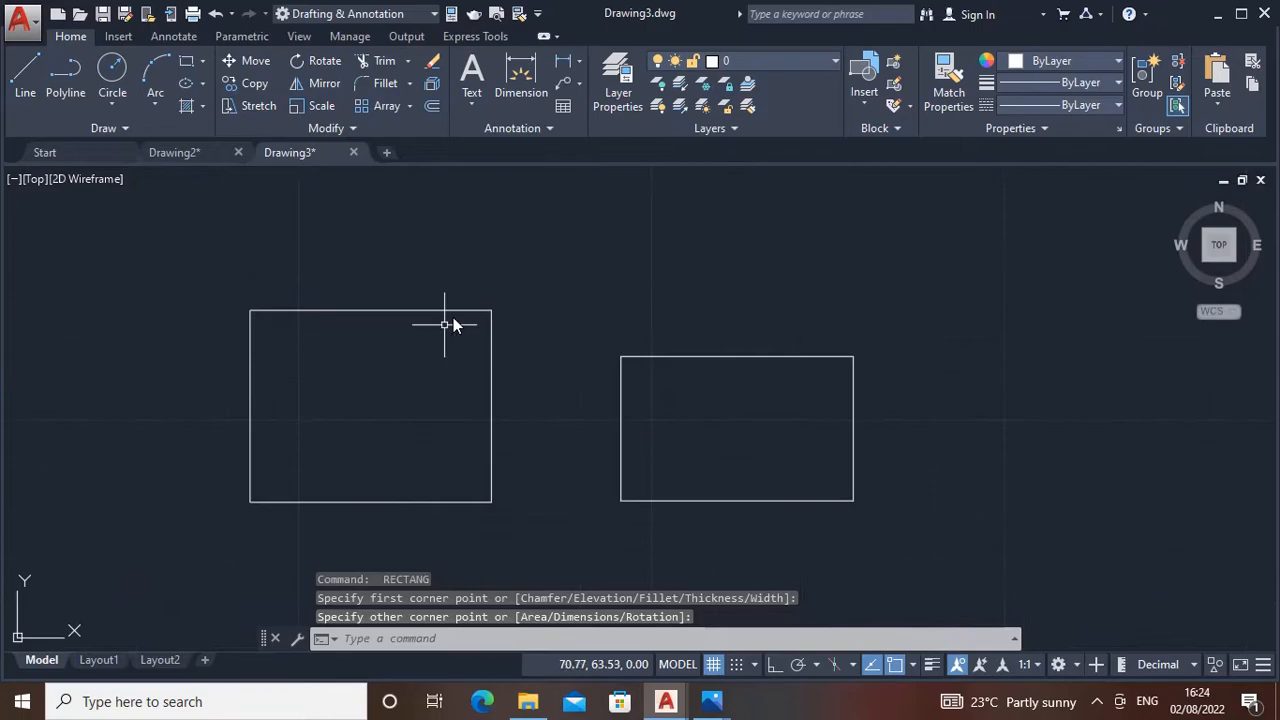
pyautogui.scroll(5, 383, 283)
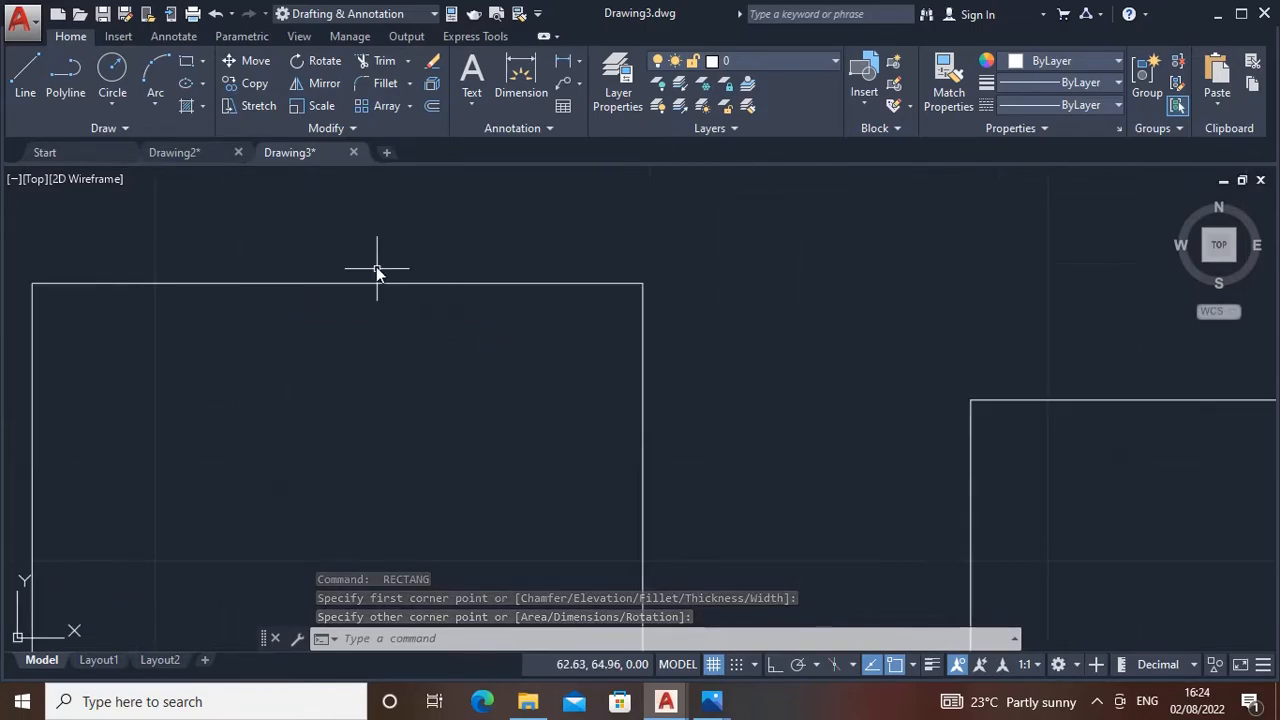
pyautogui.scroll(-4, 390, 300)
pyautogui.scroll(-2, 401, 350)
pyautogui.click(320, 261)
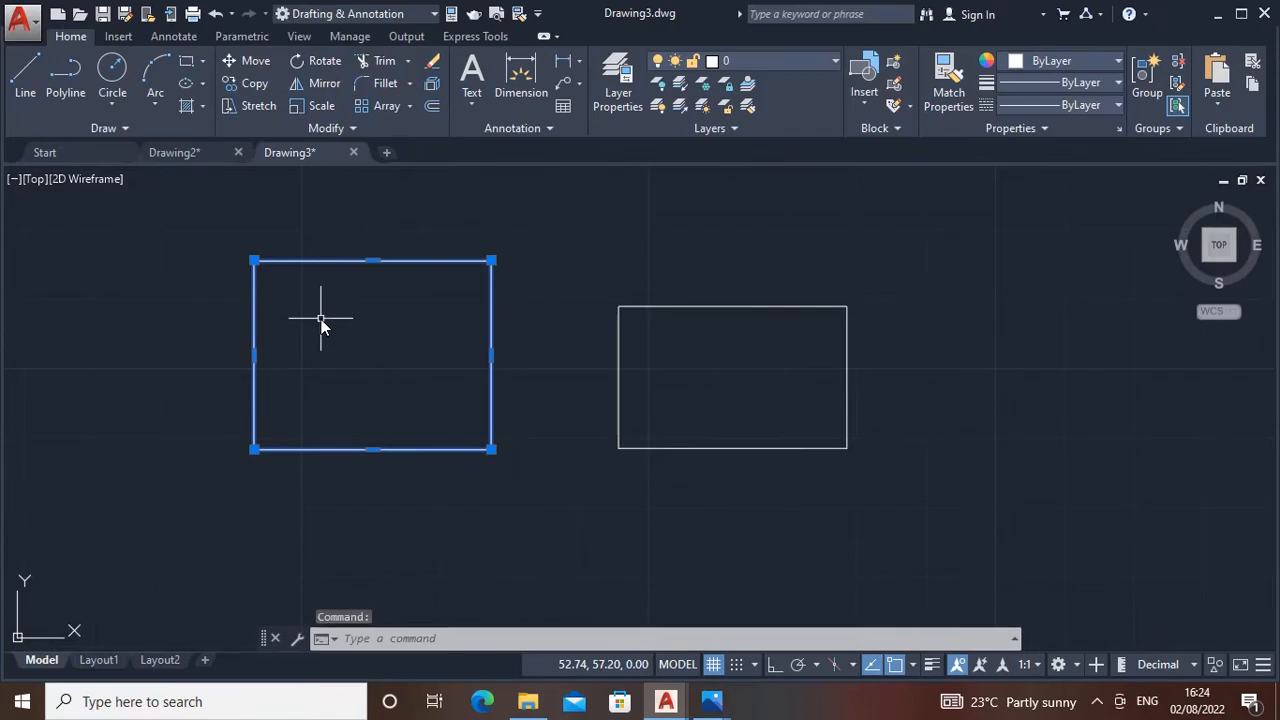
pyautogui.press('Escape')
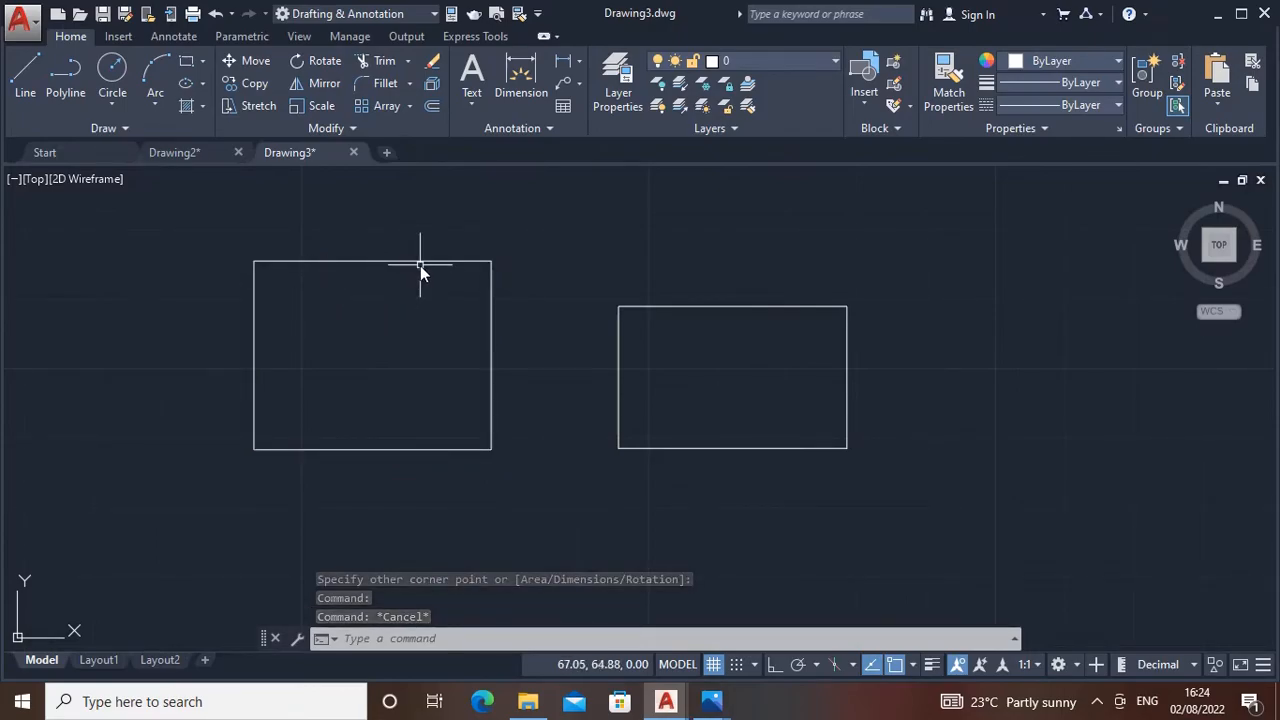
# Step: Set the current object color to Yellow and draw a smaller rectangle to the right of the two white ones
pyautogui.click(1080, 63)
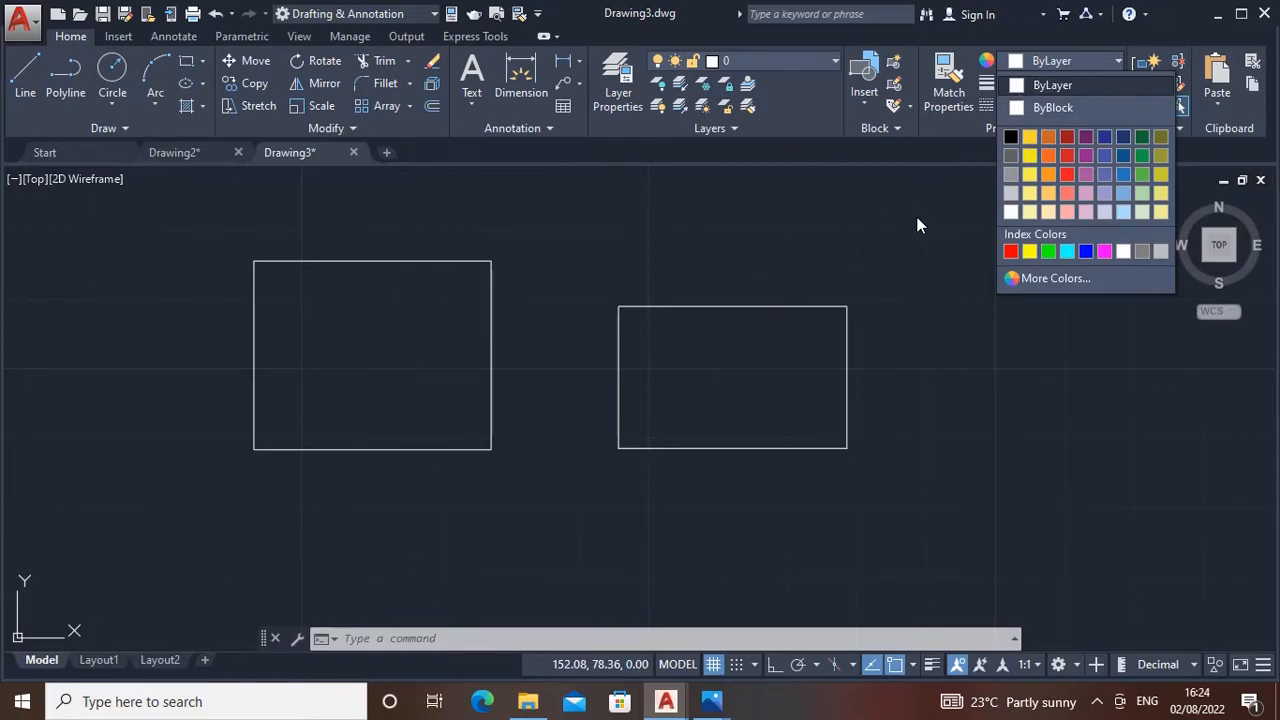
pyautogui.click(1030, 251)
pyautogui.moveTo(1014, 291)
pyautogui.mouseDown(button='middle')
pyautogui.moveTo(908, 380)
pyautogui.moveTo(784, 374)
pyautogui.mouseUp(button='middle')
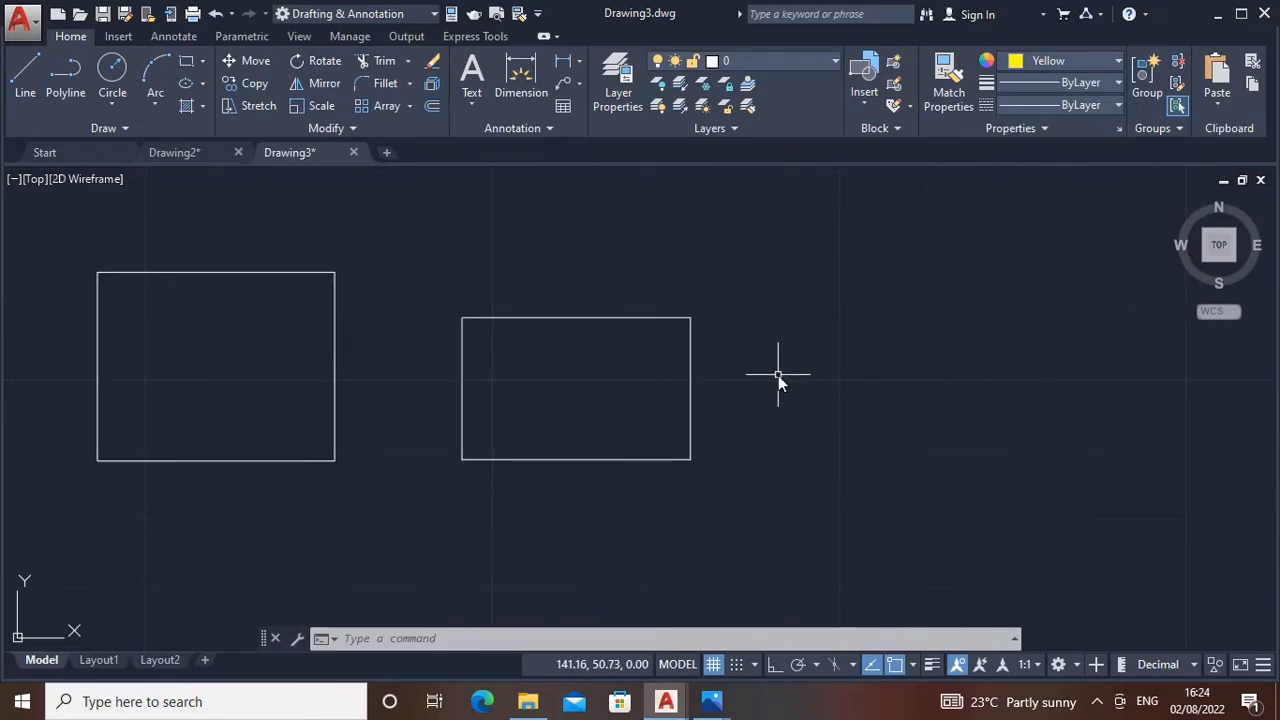
pyautogui.write('REC')
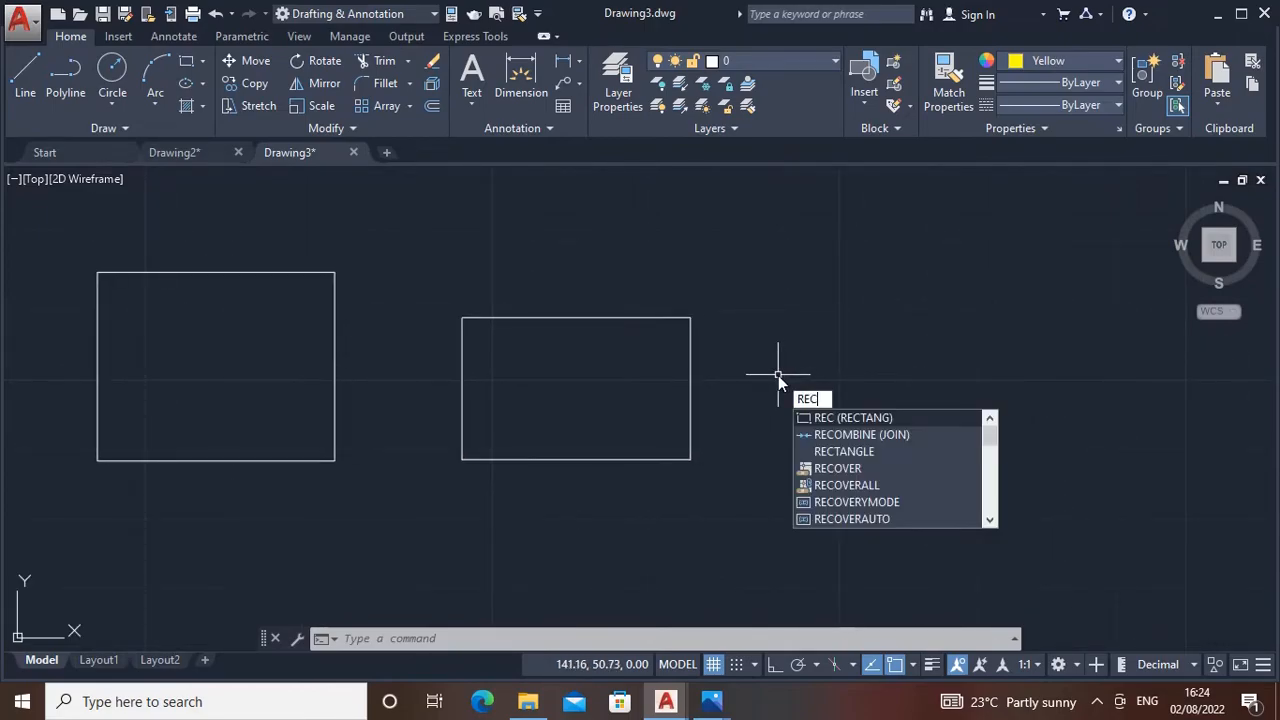
pyautogui.press('Return')
pyautogui.click(761, 326)
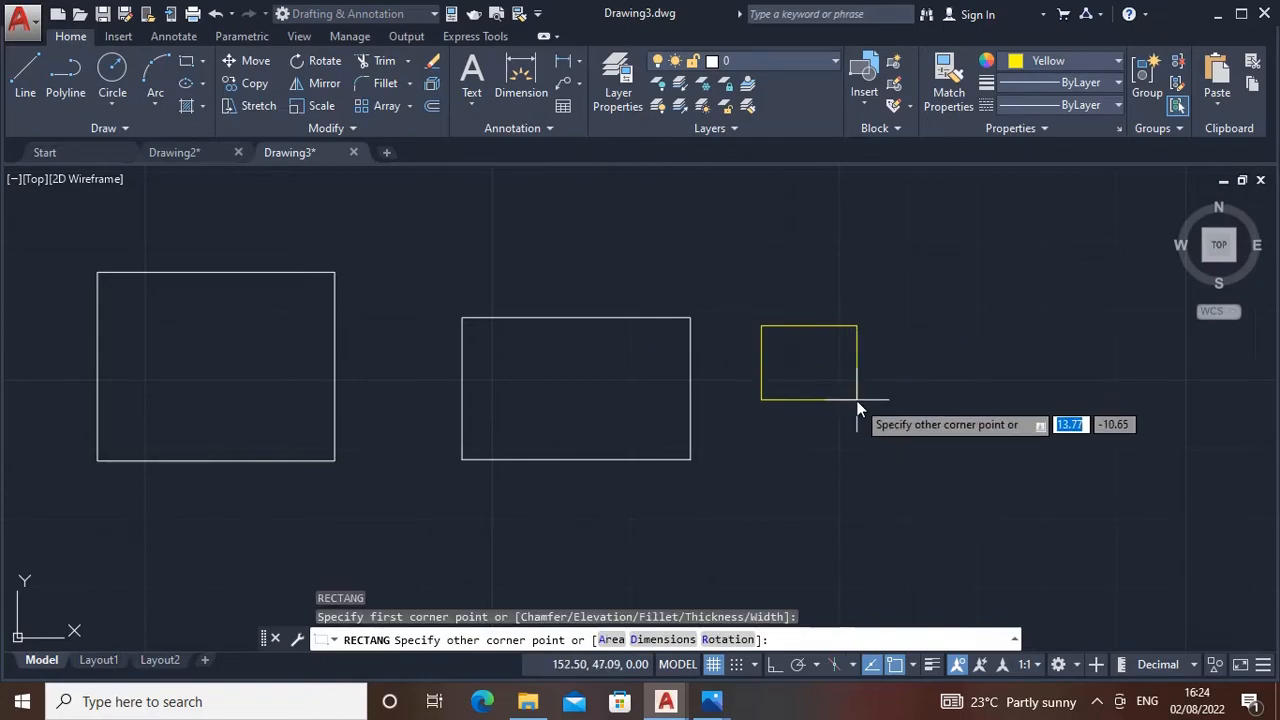
pyautogui.click(864, 420)
pyautogui.moveTo(983, 402); pyautogui.dragTo(960, 418, button='middle')
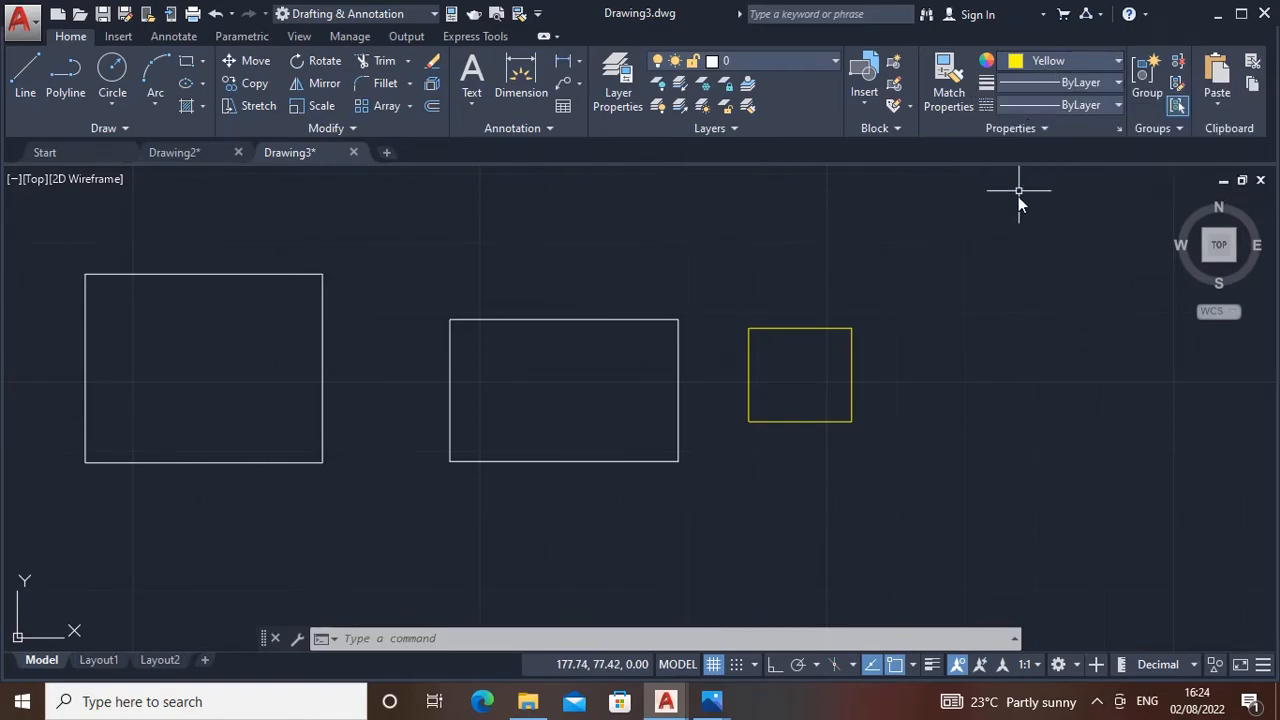
# Step: Set the current object color to red 205,32,39 and draw an upright rectangle to the right of the yellow one
pyautogui.click(1066, 62)
pyautogui.click(1061, 158)
pyautogui.moveTo(998, 291)
pyautogui.mouseDown(button='middle')
pyautogui.moveTo(890, 343)
pyautogui.moveTo(836, 347)
pyautogui.mouseUp(button='middle')
pyautogui.write('rec')
pyautogui.press('Return')
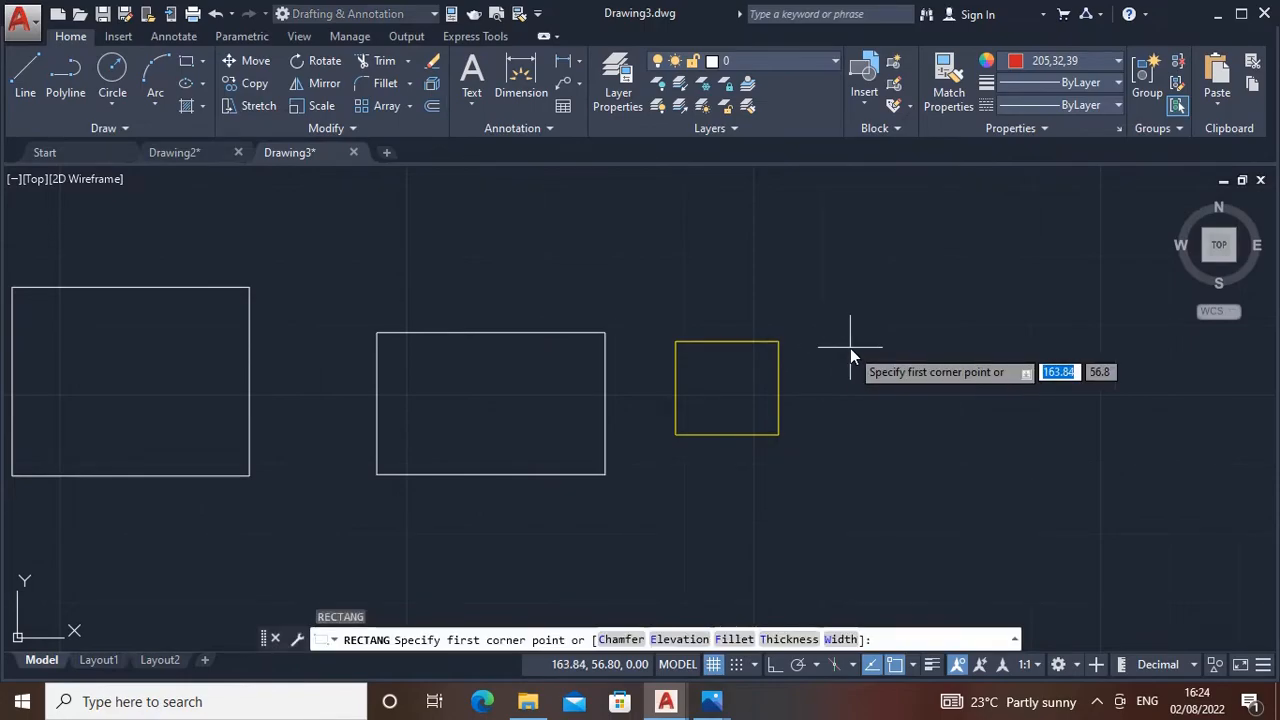
pyautogui.click(850, 348)
pyautogui.click(936, 470)
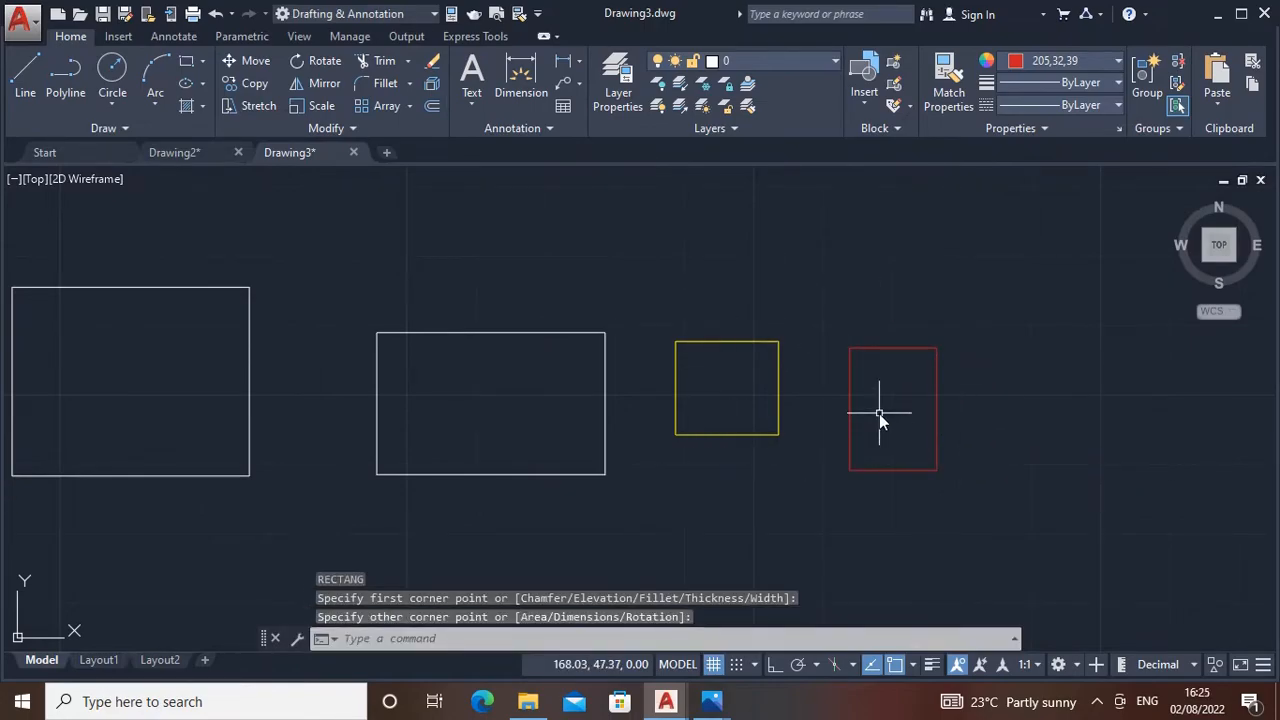
# Step: Open the full color selection dialog for the current object color
pyautogui.moveTo(879, 413)
pyautogui.mouseDown(button='middle')
pyautogui.moveTo(659, 396)
pyautogui.moveTo(666, 381)
pyautogui.mouseUp(button='middle')
pyautogui.scroll(2, 657, 393)
pyautogui.scroll(-2, 657, 393)
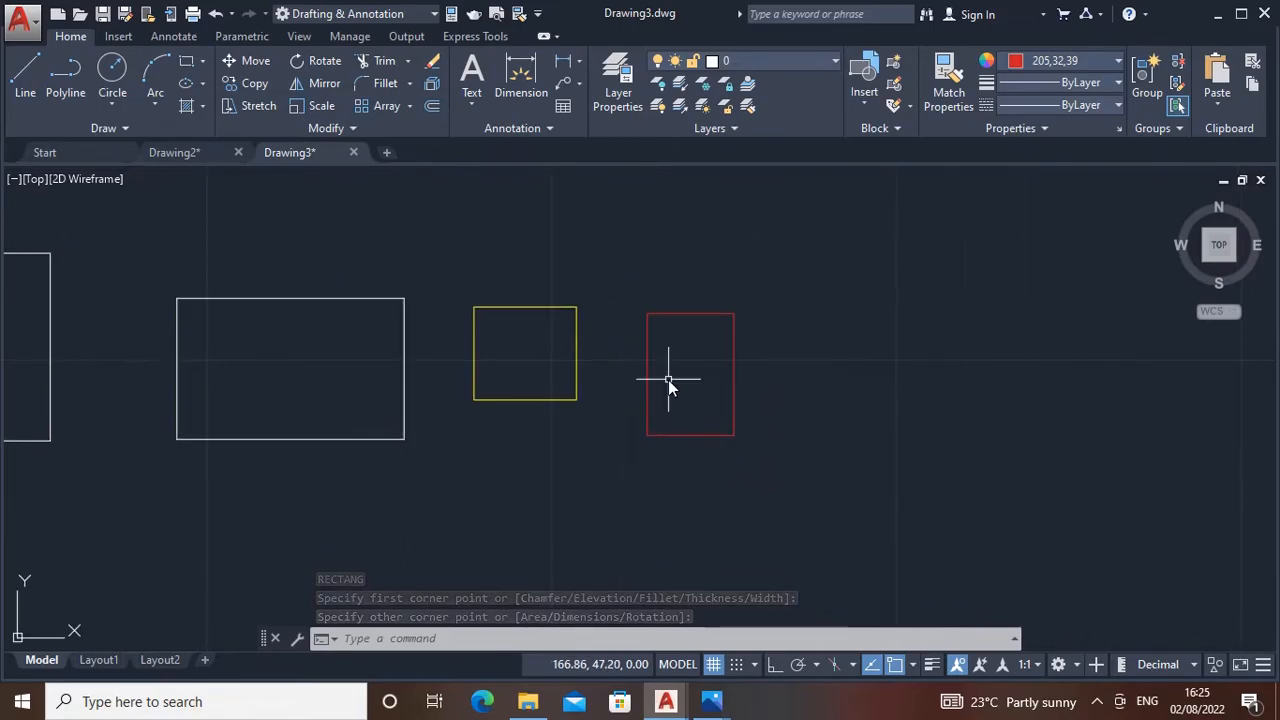
pyautogui.click(1050, 61)
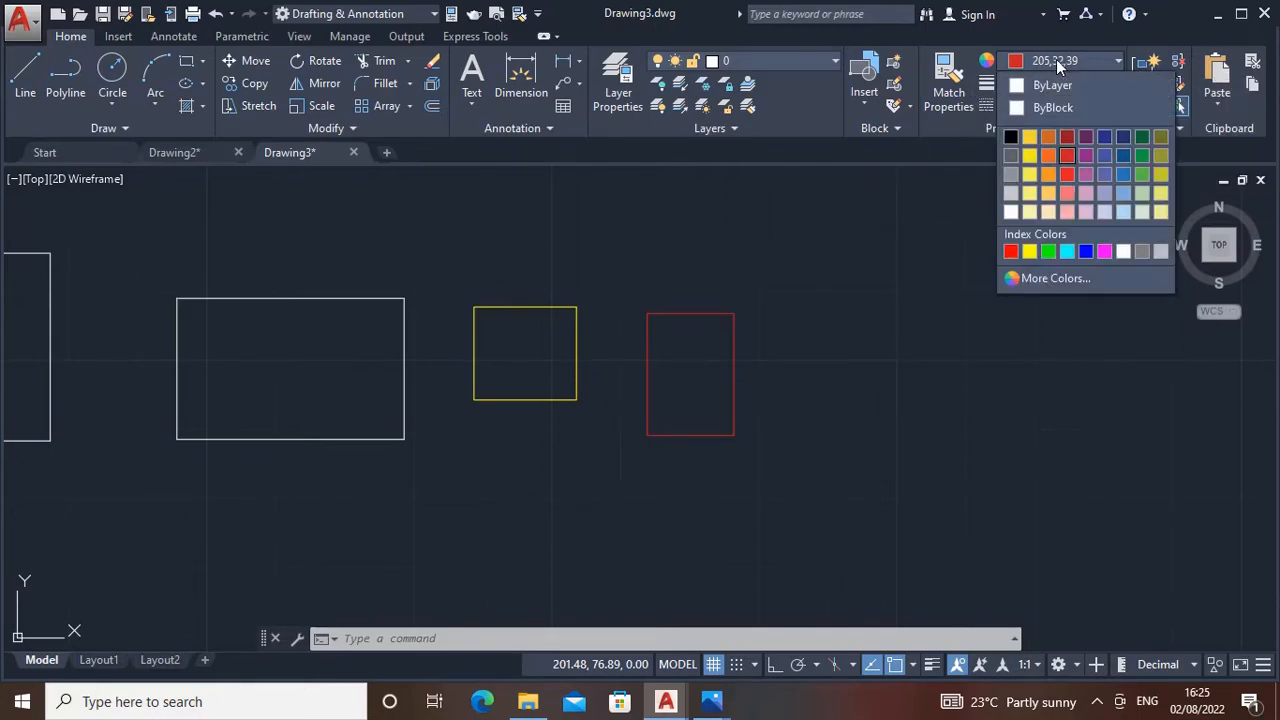
pyautogui.click(1045, 279)
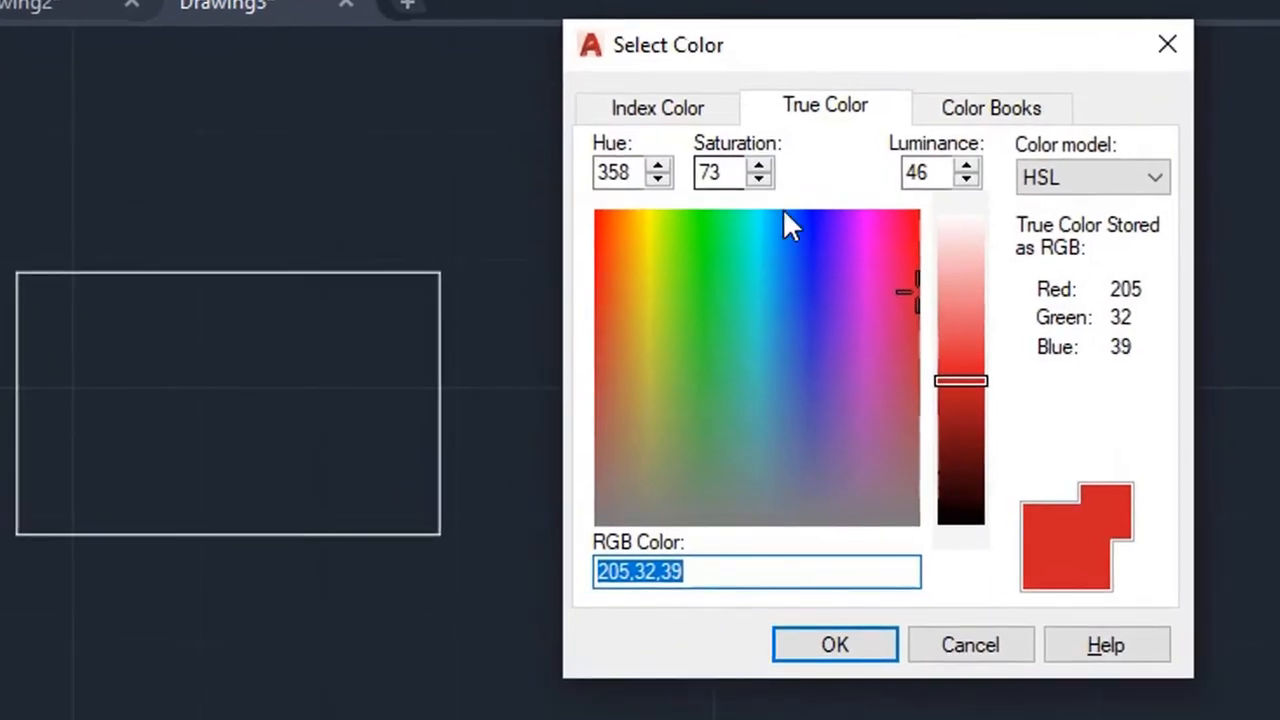
# Step: Try several AutoCAD Color Index swatches, ending with the light pink index color 211
pyautogui.click(514, 212)
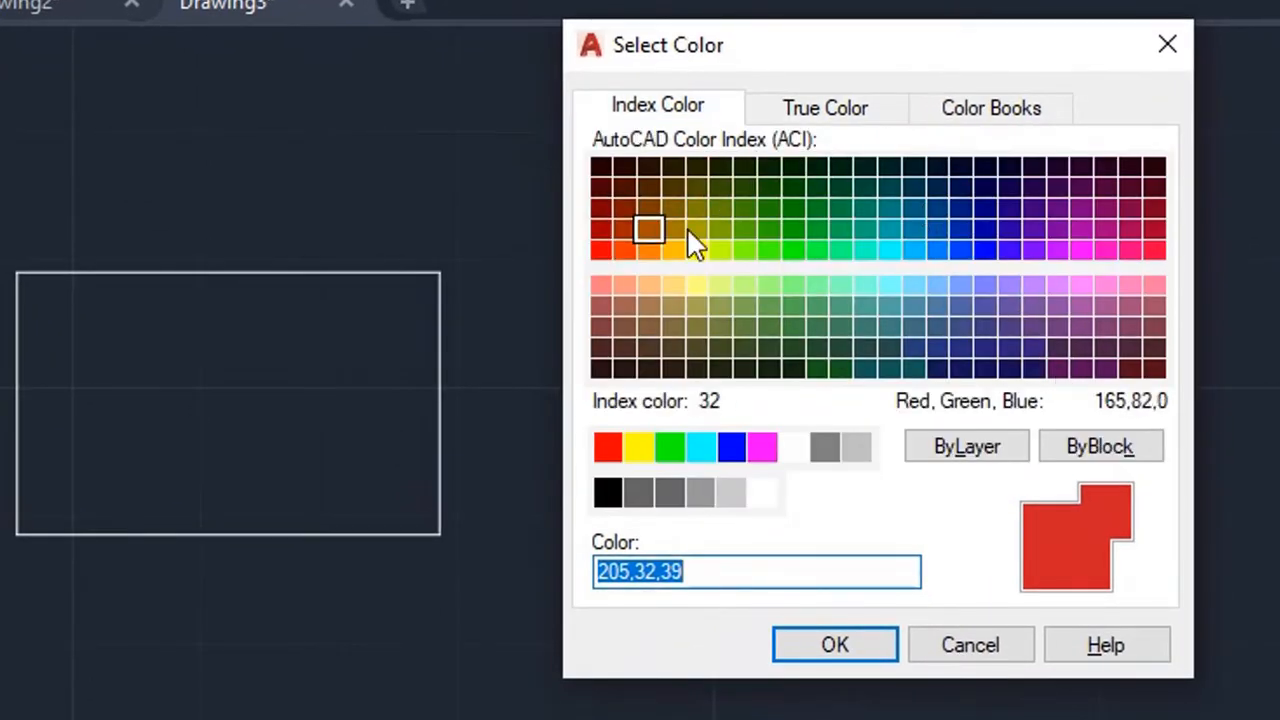
pyautogui.click(819, 251)
pyautogui.click(1010, 251)
pyautogui.click(1083, 231)
pyautogui.click(1082, 283)
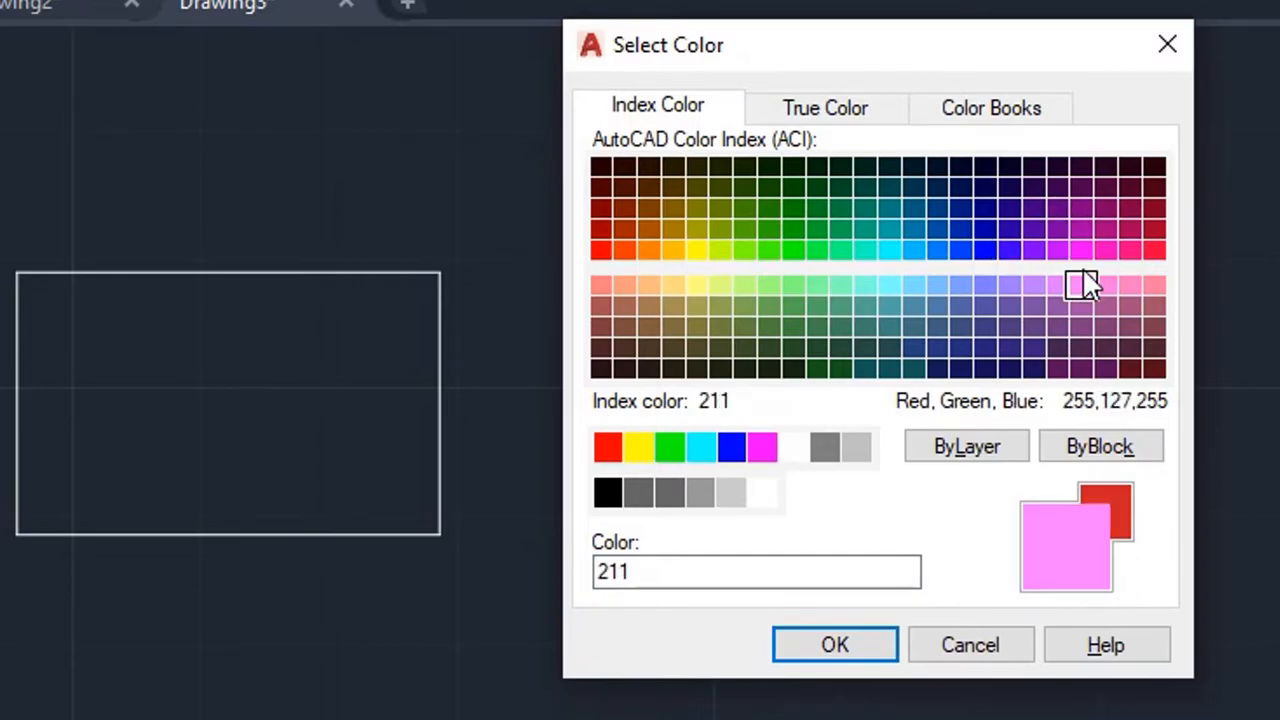
# Step: Adjust the color as a true color, setting the luminance to 41 and the hue to 313
pyautogui.click(835, 108)
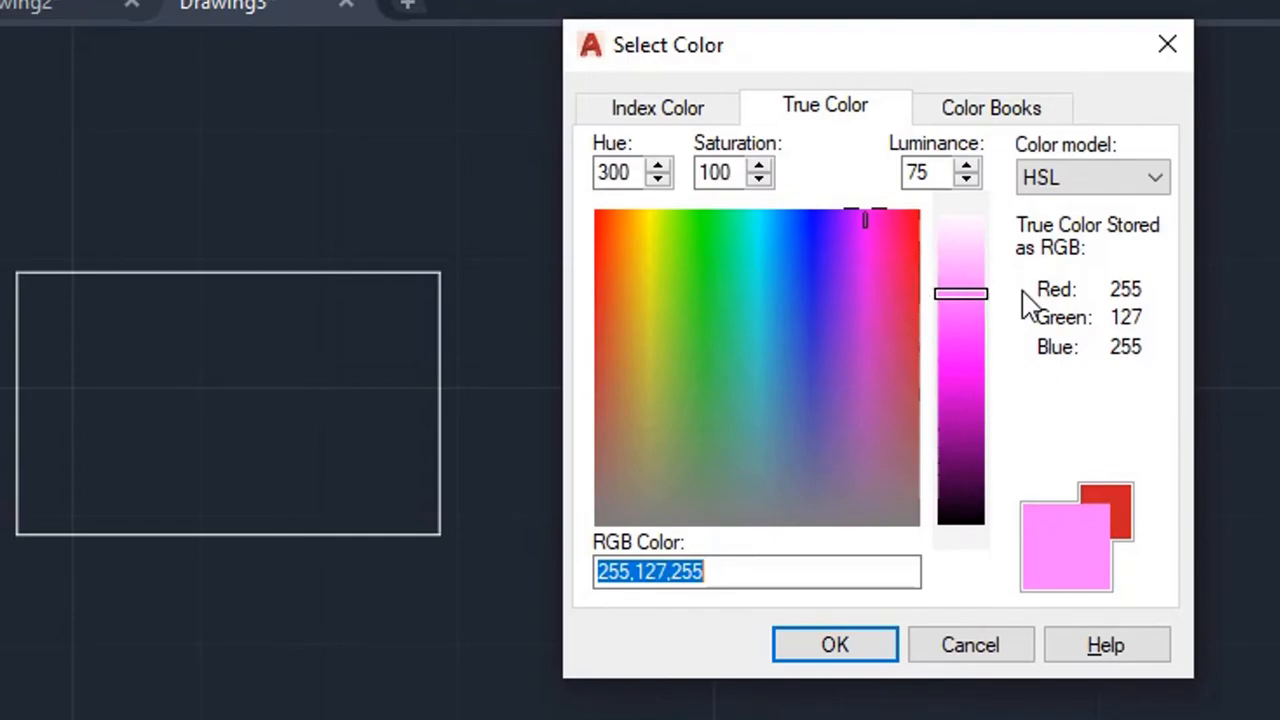
pyautogui.moveTo(960, 322); pyautogui.dragTo(958, 396)
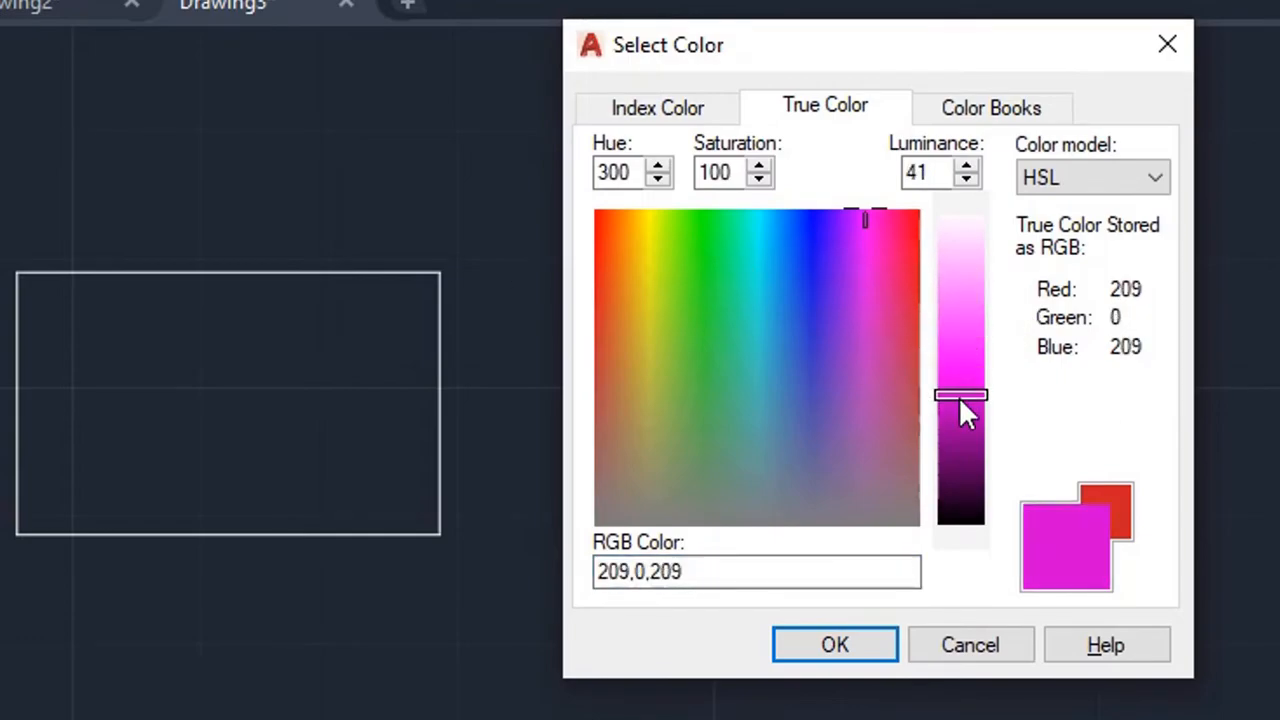
pyautogui.click(658, 166)
pyautogui.click(658, 166)
pyautogui.tripleClick(658, 166)
pyautogui.doubleClick(658, 166)
pyautogui.doubleClick(658, 166)
pyautogui.click(658, 166)
pyautogui.tripleClick(658, 166)
# Step: Lower the true color's saturation to 74
pyautogui.click(758, 167)
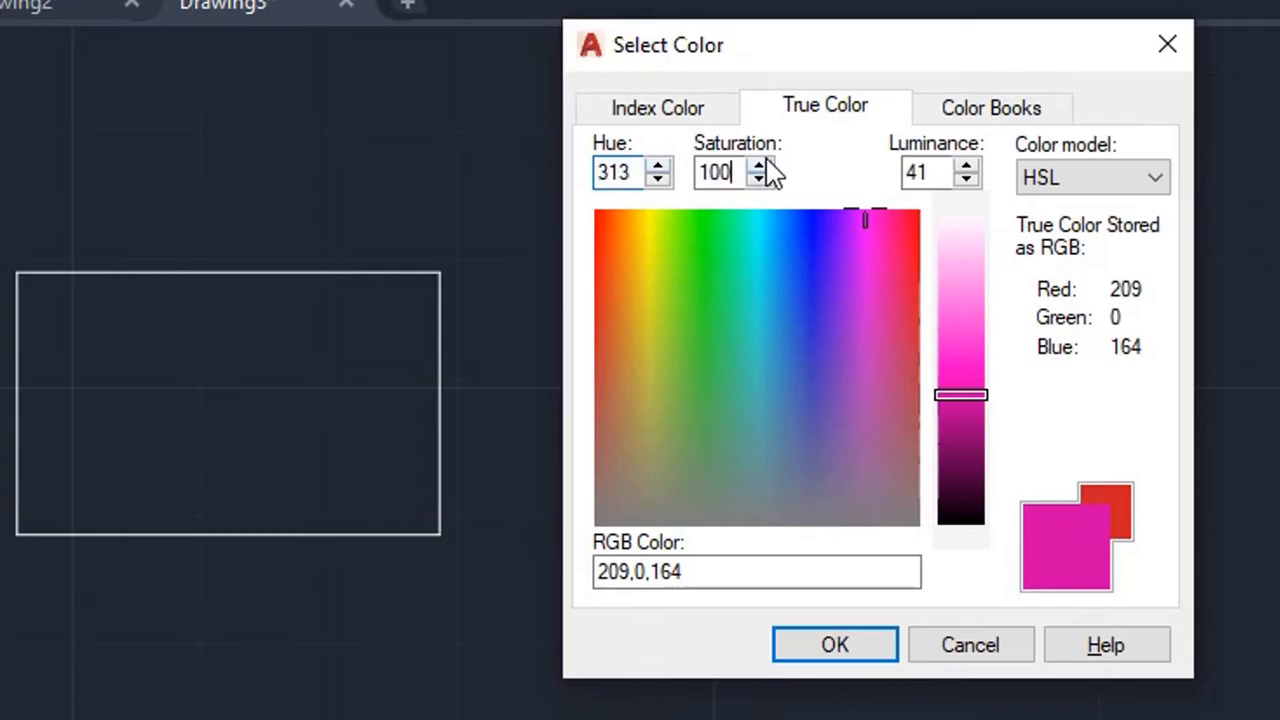
pyautogui.click(758, 166)
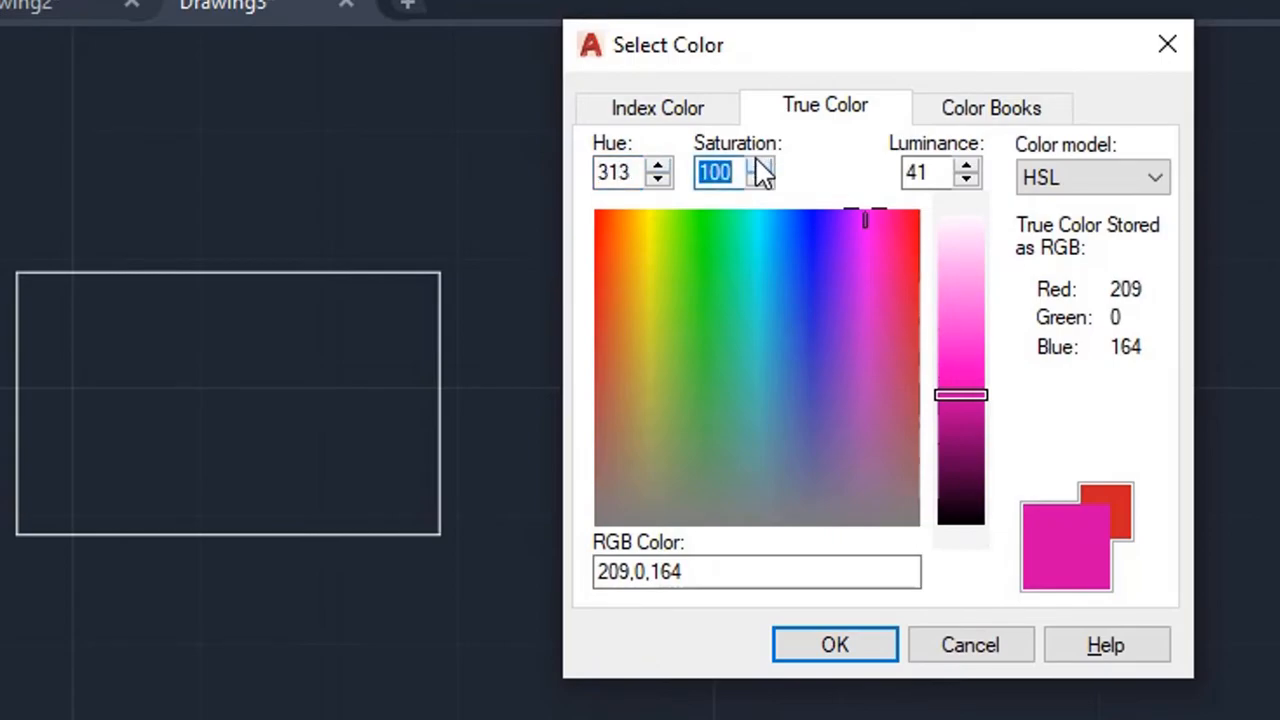
pyautogui.doubleClick(759, 181)
pyautogui.tripleClick(759, 181)
pyautogui.doubleClick(759, 181)
pyautogui.tripleClick(759, 181)
pyautogui.doubleClick(759, 181)
pyautogui.doubleClick(759, 181)
pyautogui.doubleClick(759, 181)
pyautogui.doubleClick(759, 181)
pyautogui.doubleClick(759, 181)
pyautogui.doubleClick(759, 181)
pyautogui.doubleClick(759, 181)
pyautogui.doubleClick(759, 181)
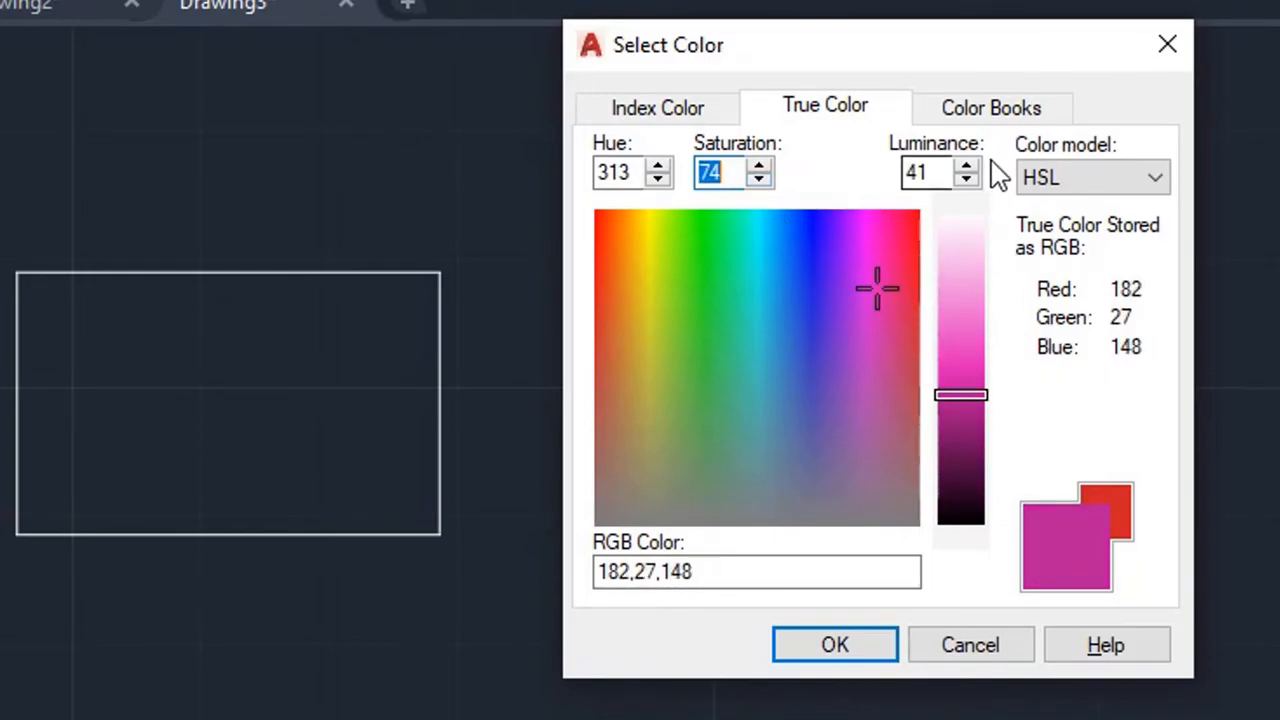
# Step: Choose color DIC 149 from the DIC COLOR GUIDE(R) color book and apply it as the current object color
pyautogui.click(1008, 116)
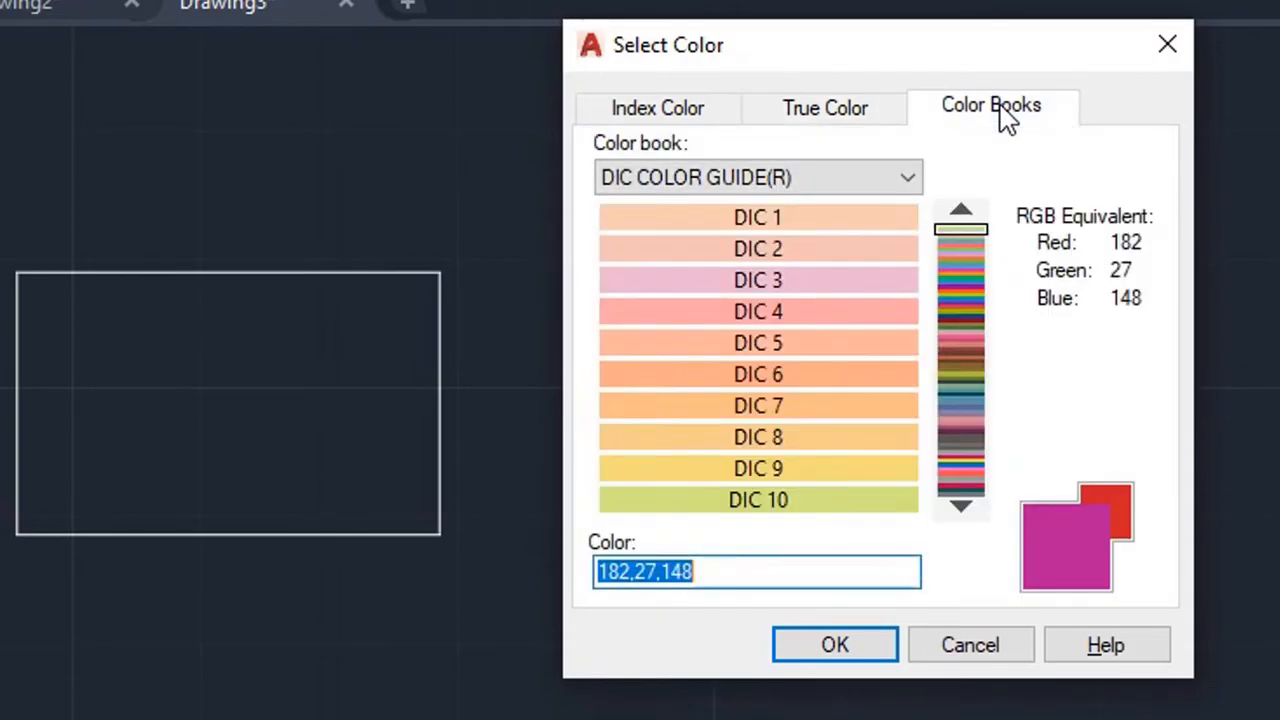
pyautogui.click(840, 311)
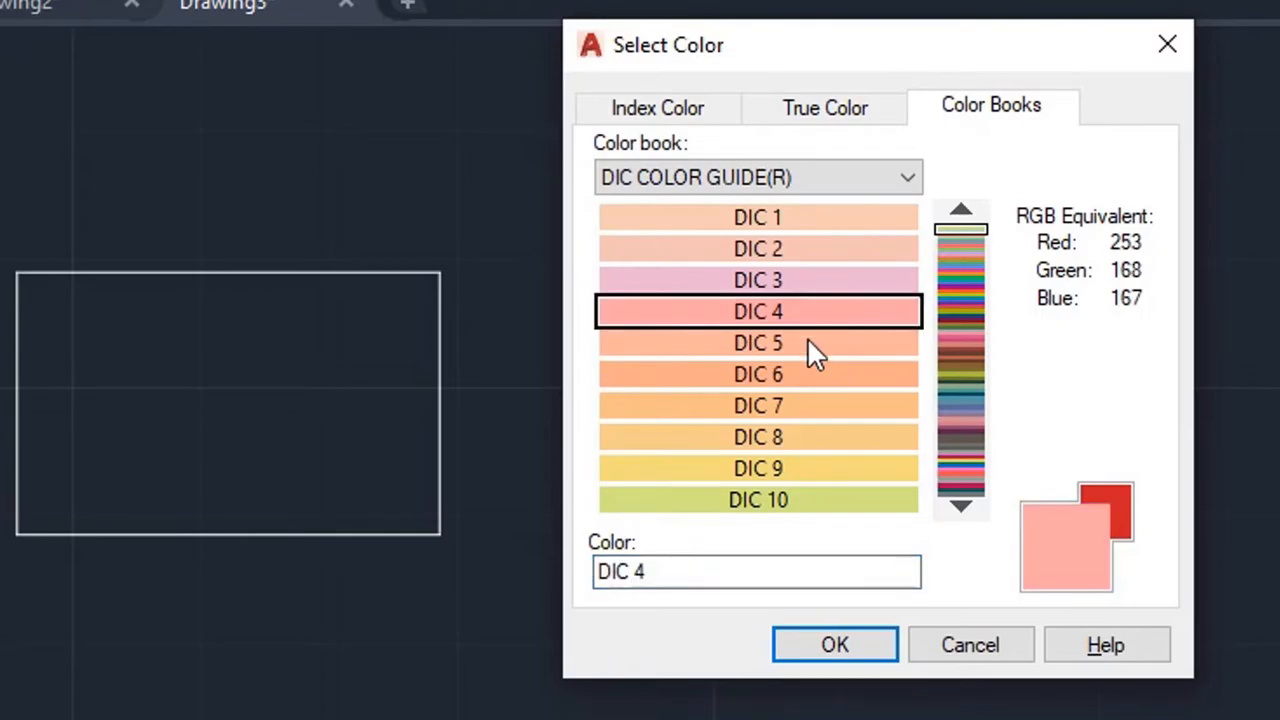
pyautogui.click(812, 343)
pyautogui.moveTo(941, 343); pyautogui.dragTo(955, 389)
pyautogui.click(962, 286)
pyautogui.click(809, 349)
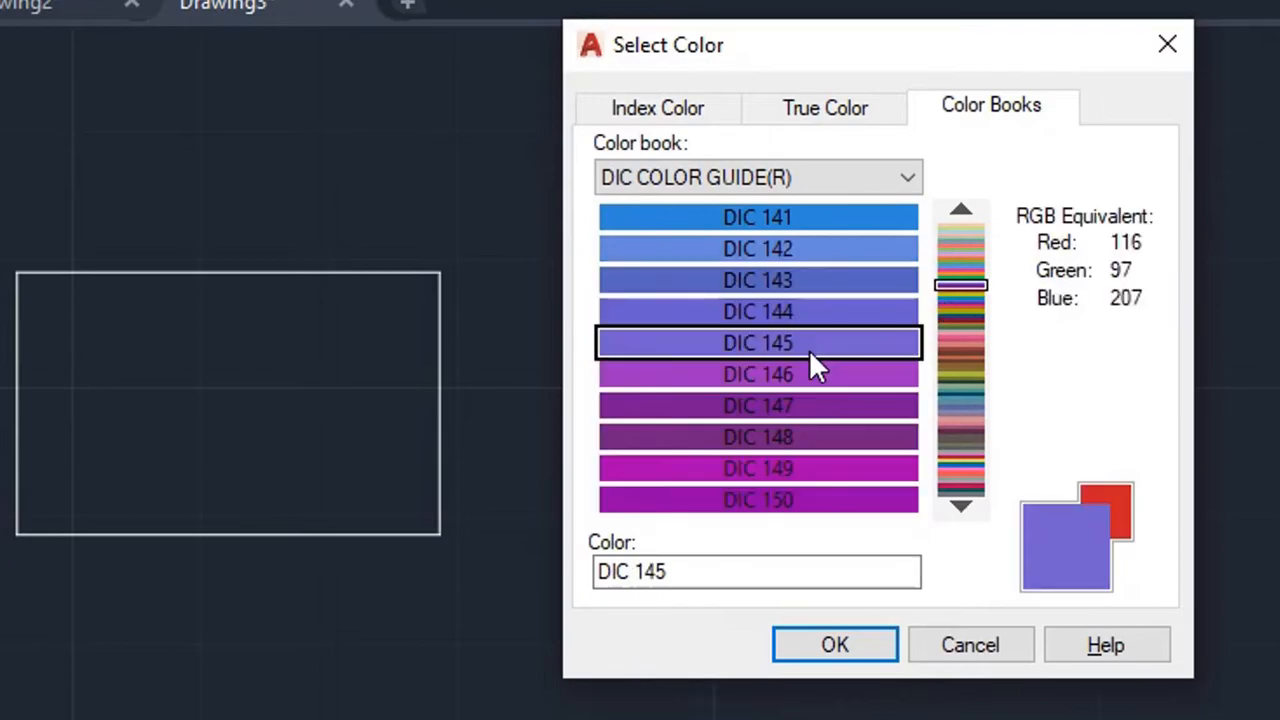
pyautogui.click(796, 468)
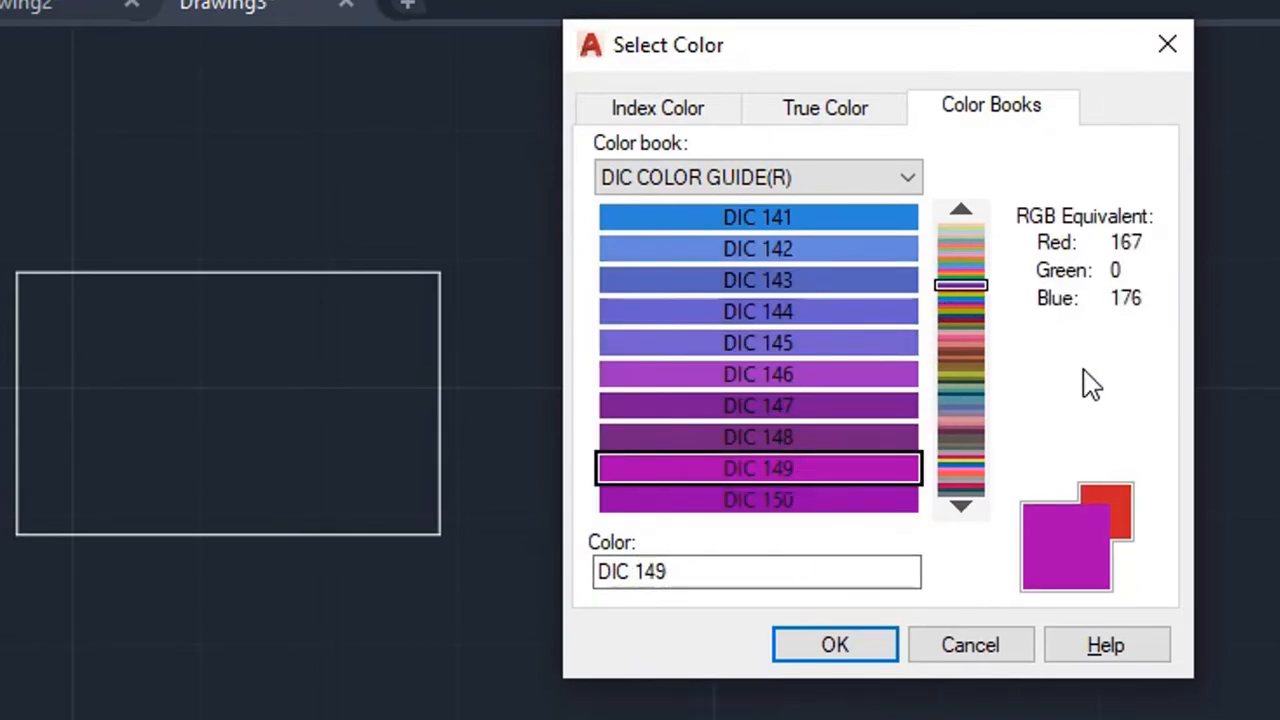
pyautogui.click(866, 652)
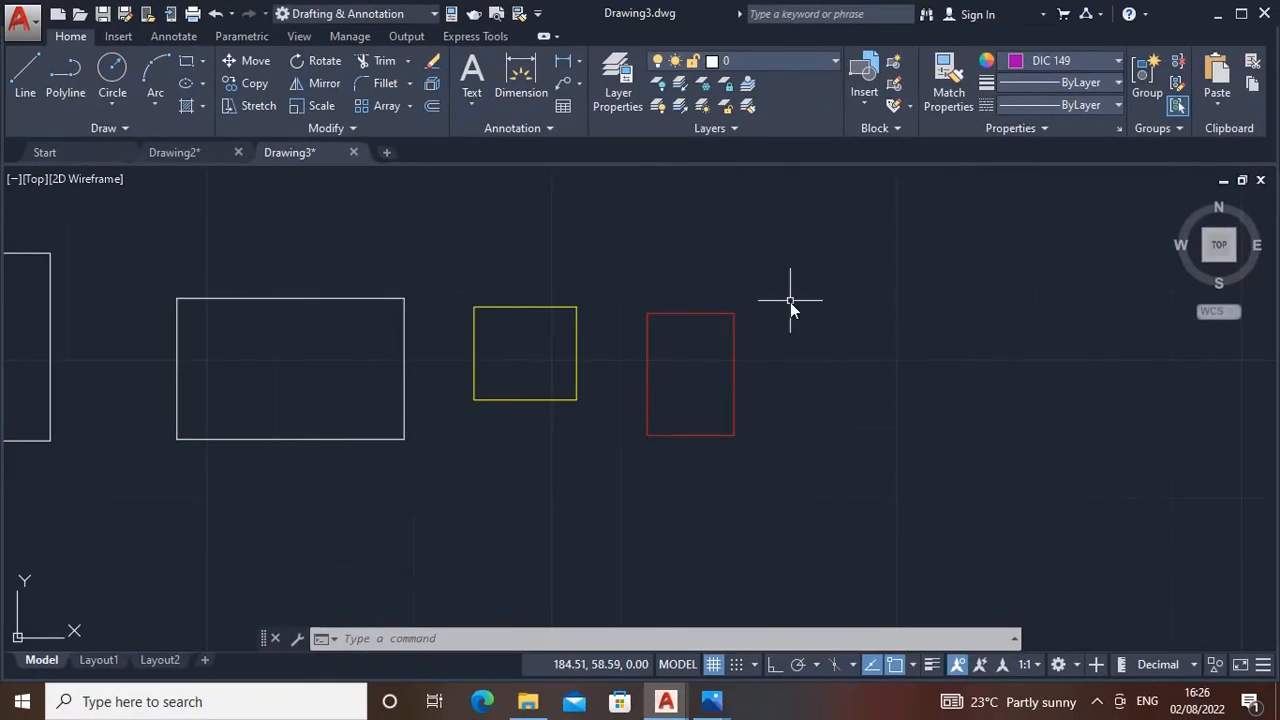
# Step: Draw a tilted, closed four-sided shape with the Line command to the right of the red rectangle
pyautogui.write('l')
pyautogui.press('Return')
pyautogui.click(787, 352)
pyautogui.click(870, 317)
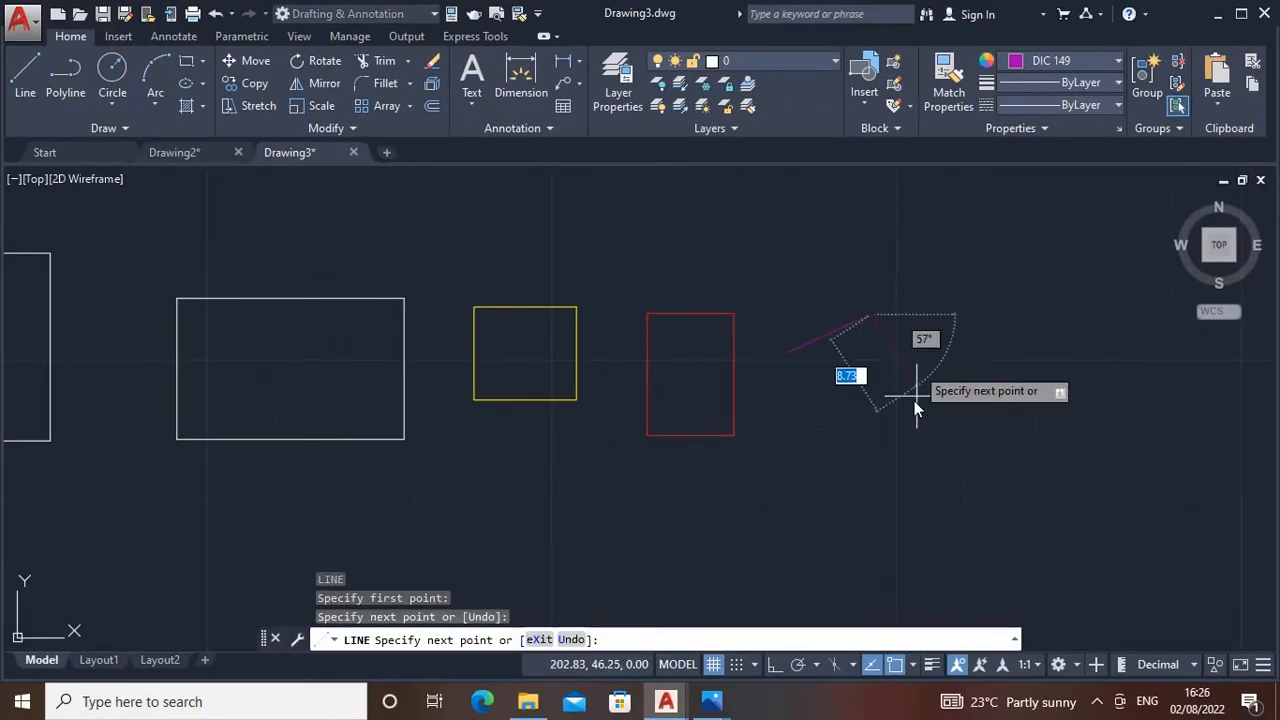
pyautogui.click(902, 390)
pyautogui.click(821, 428)
pyautogui.click(785, 353)
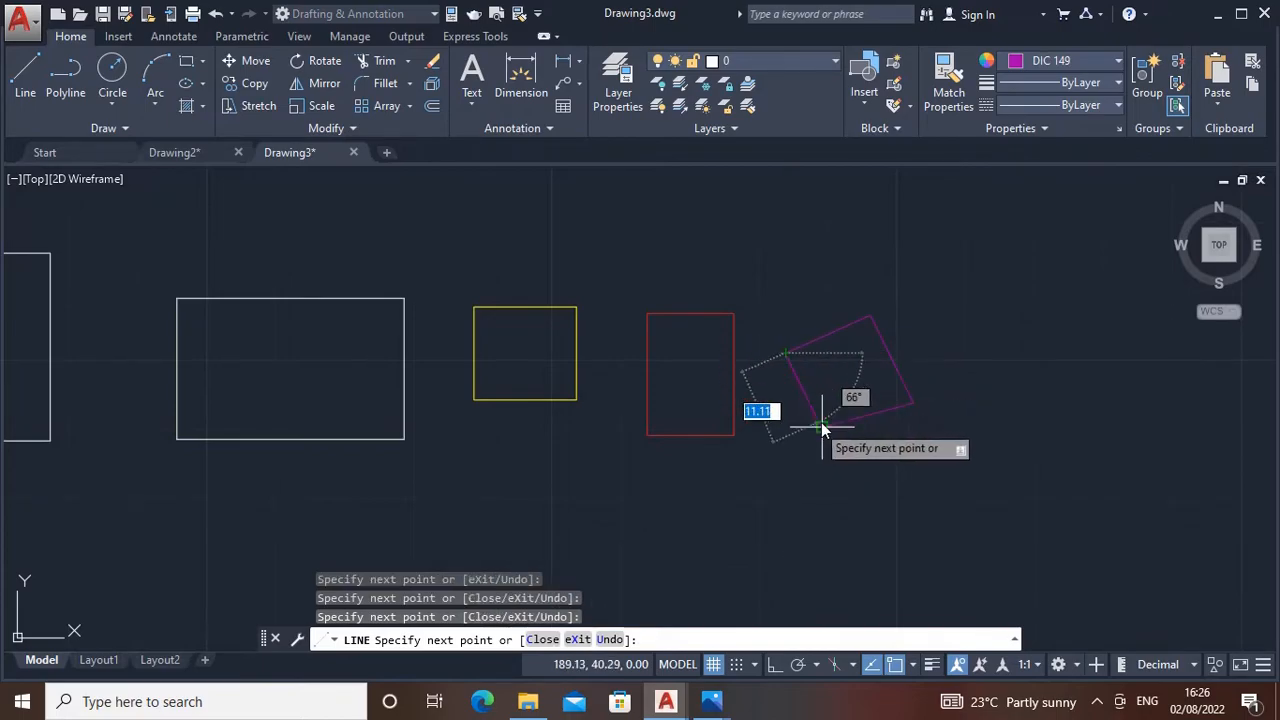
pyautogui.press('Escape')
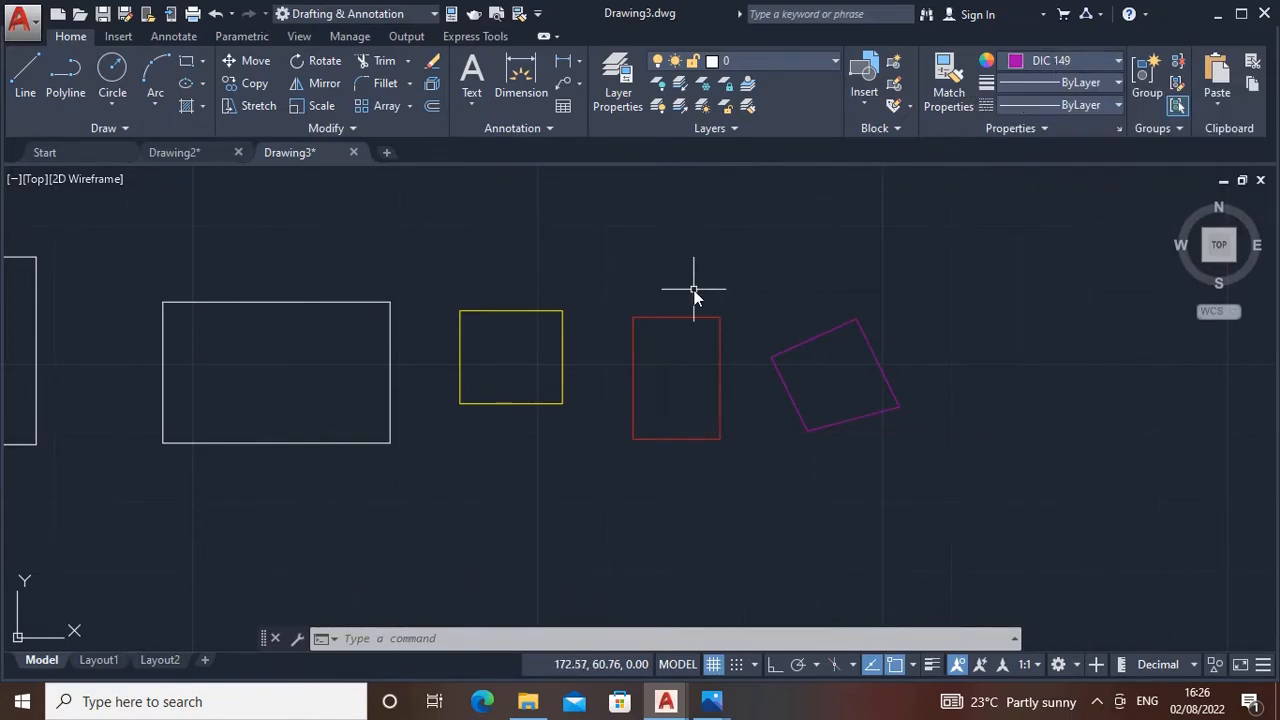
# Step: Set the current object lineweight to 0.70 mm
pyautogui.moveTo(695, 292); pyautogui.dragTo(653, 313, button='middle')
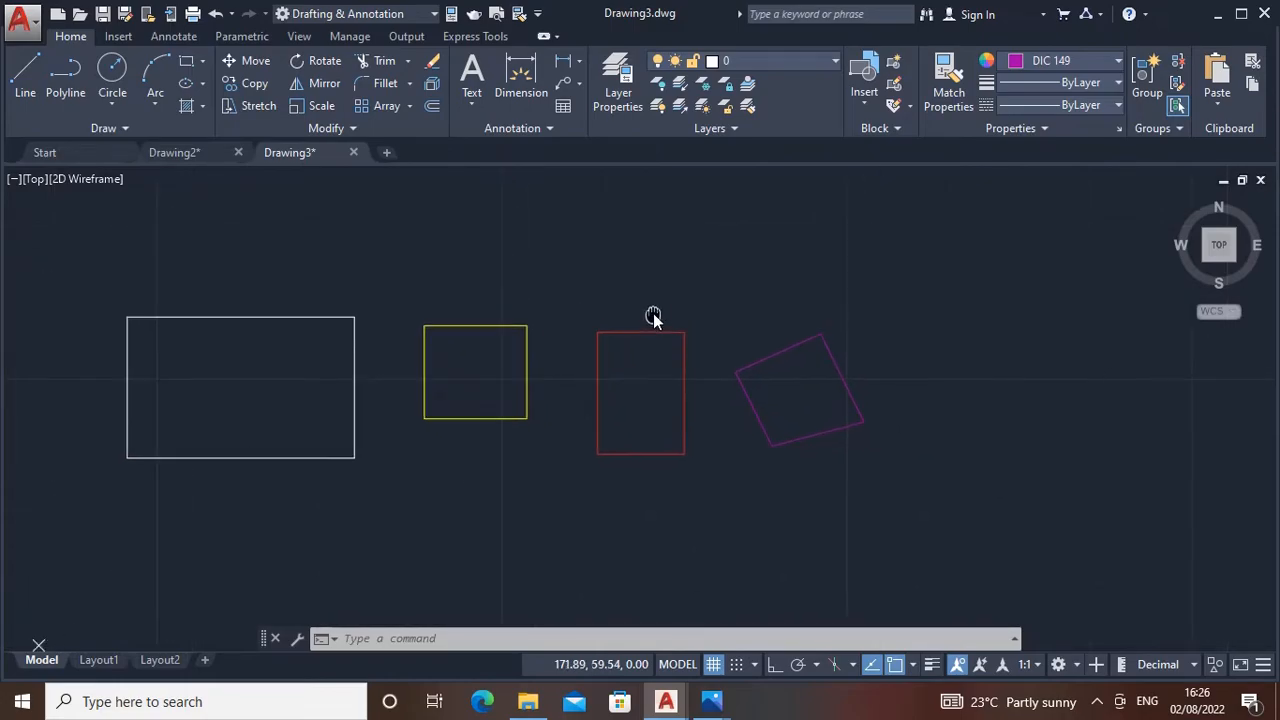
pyautogui.click(1059, 84)
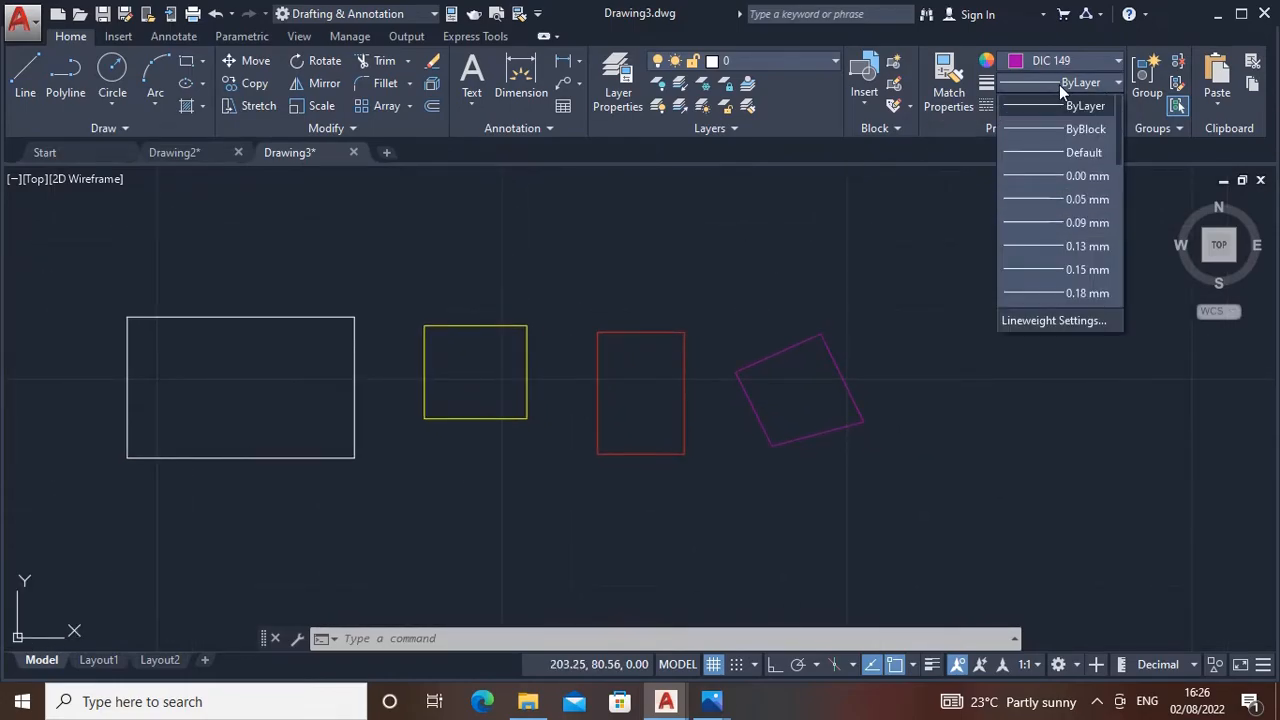
pyautogui.scroll(-6, 1061, 200)
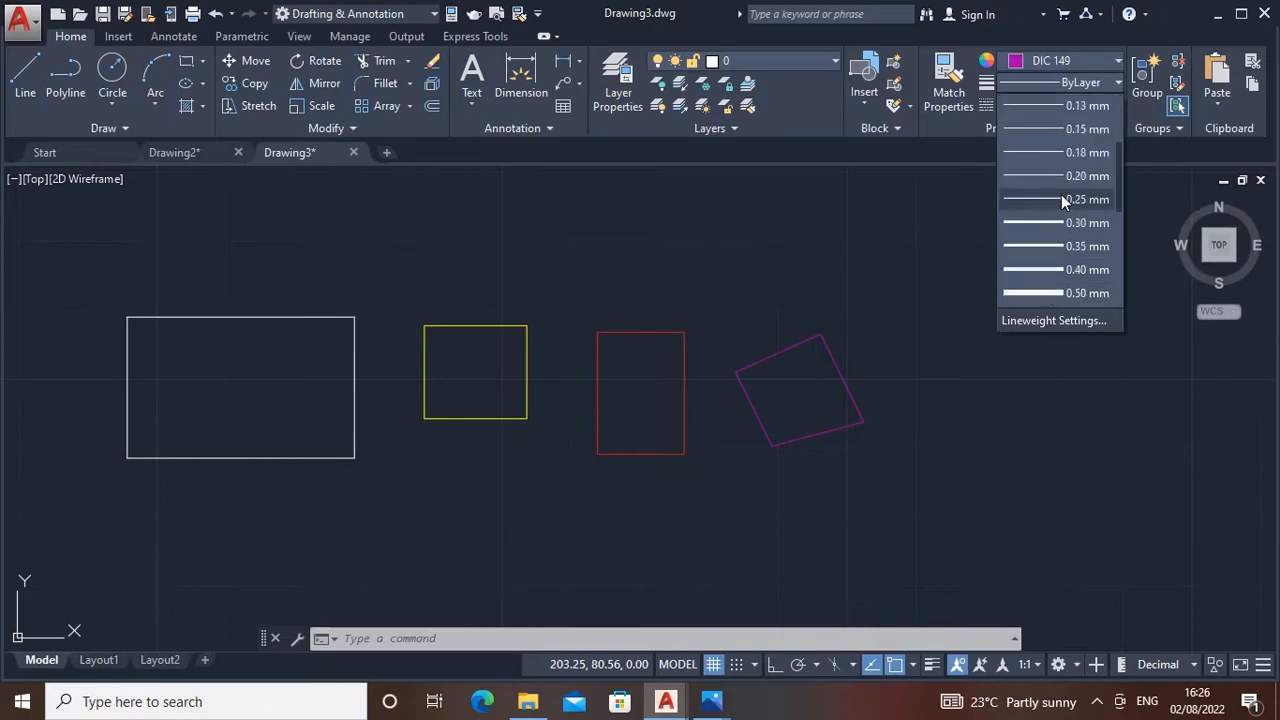
pyautogui.scroll(6, 1073, 263)
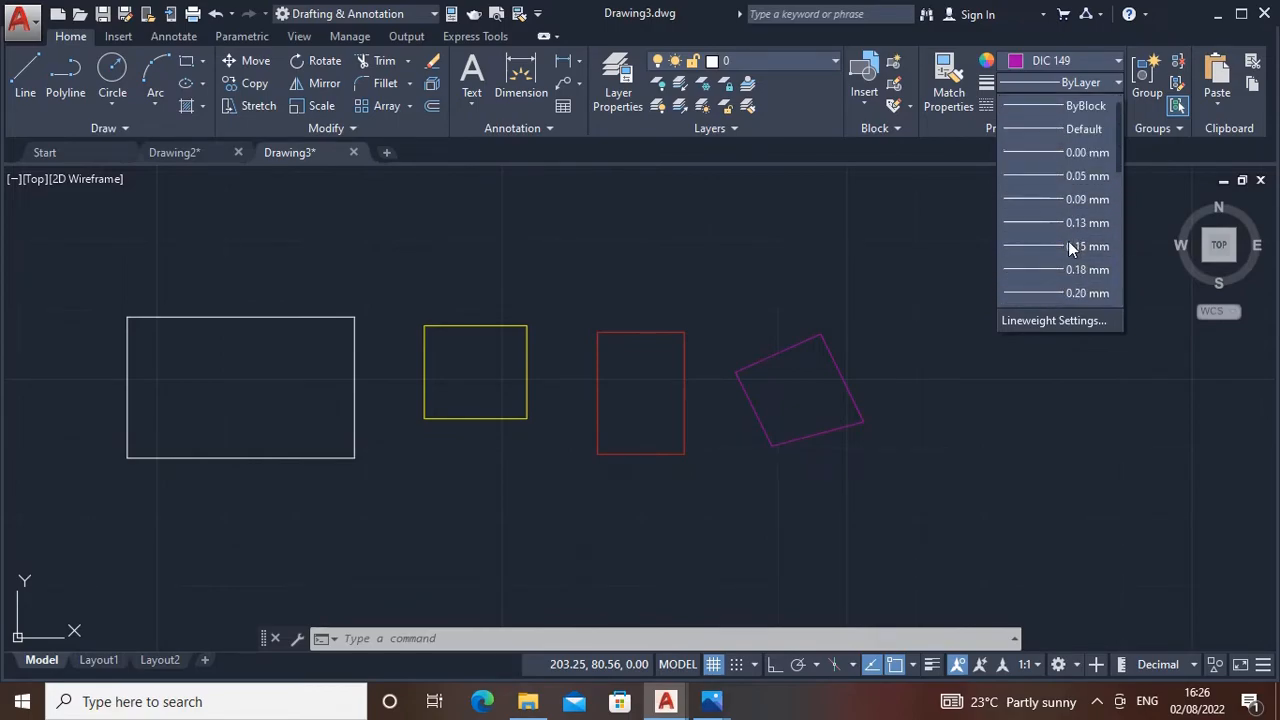
pyautogui.scroll(-2, 1068, 243)
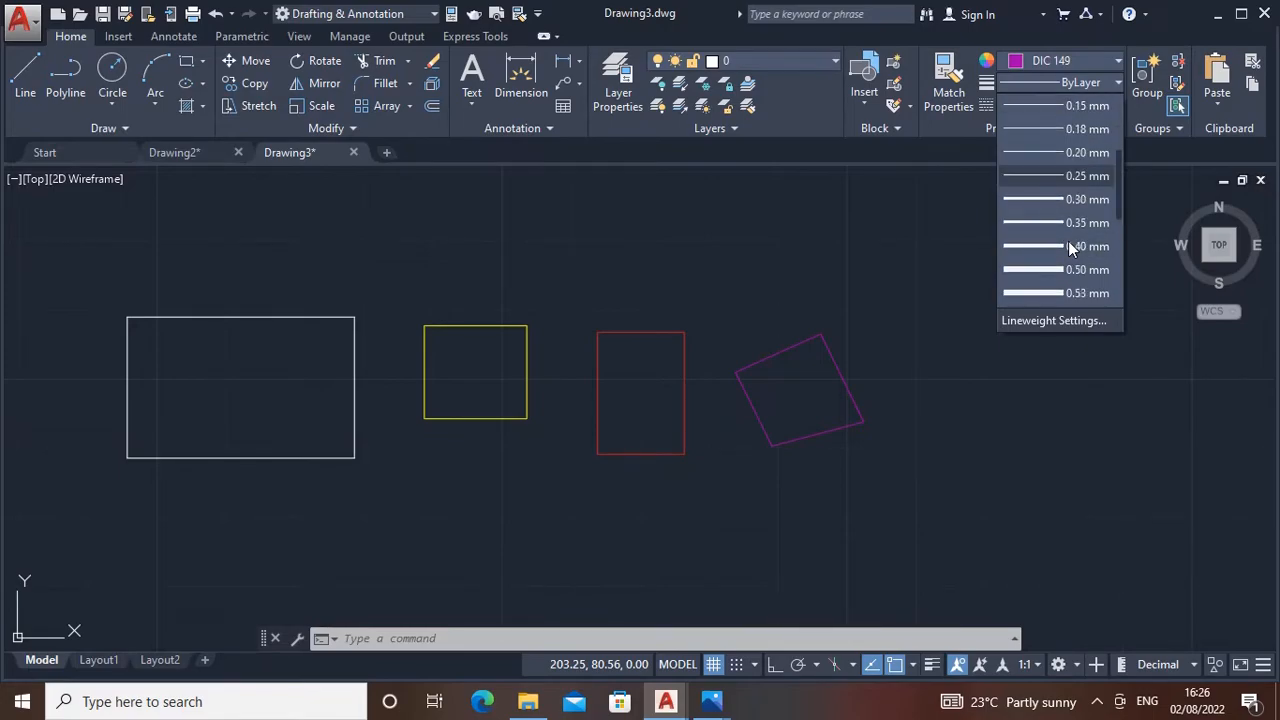
pyautogui.scroll(2, 1043, 225)
pyautogui.scroll(1, 1064, 120)
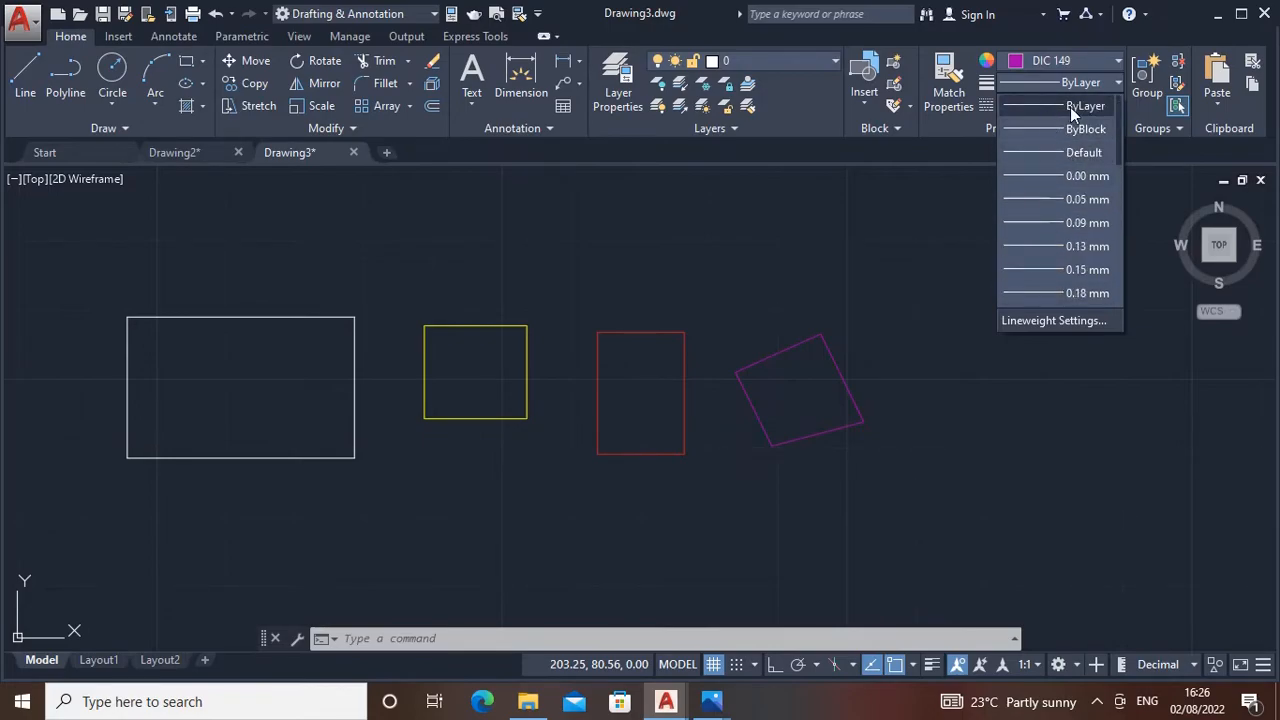
pyautogui.scroll(-4, 1047, 221)
pyautogui.click(1048, 222)
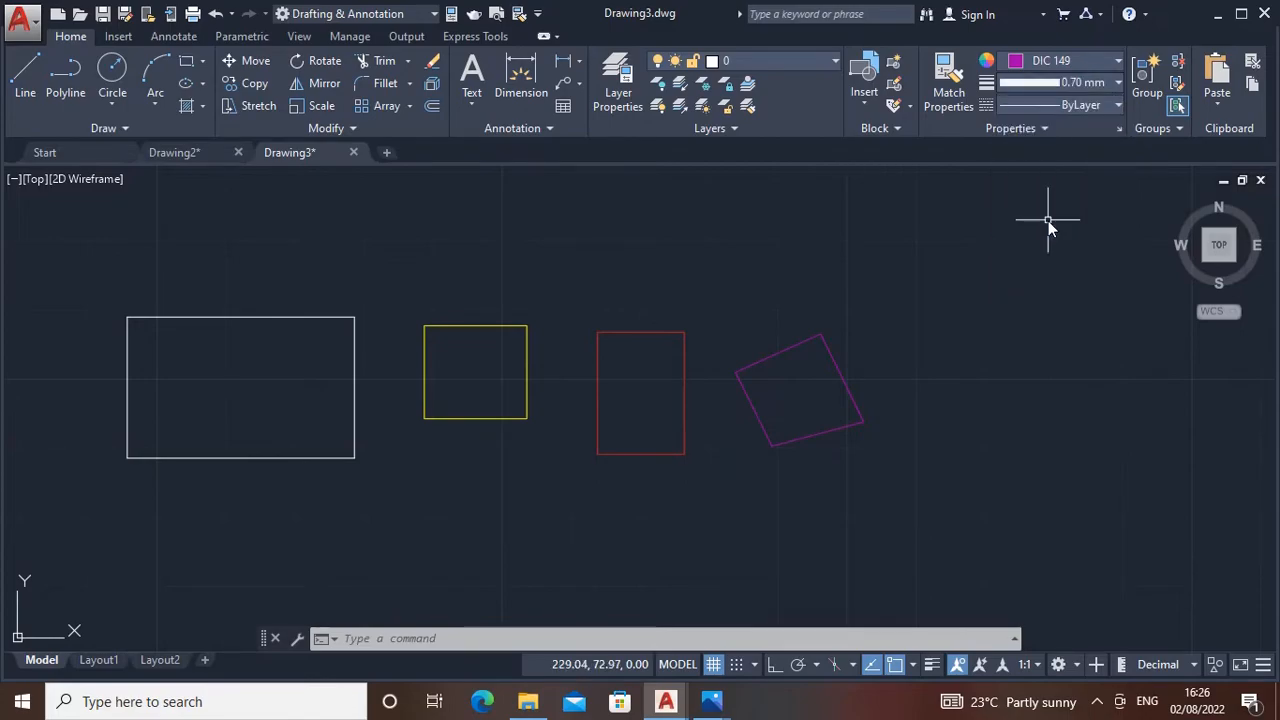
# Step: Draw a circle with the Circle command to the right of the tilted four-sided shape
pyautogui.moveTo(967, 305); pyautogui.dragTo(832, 330, button='middle')
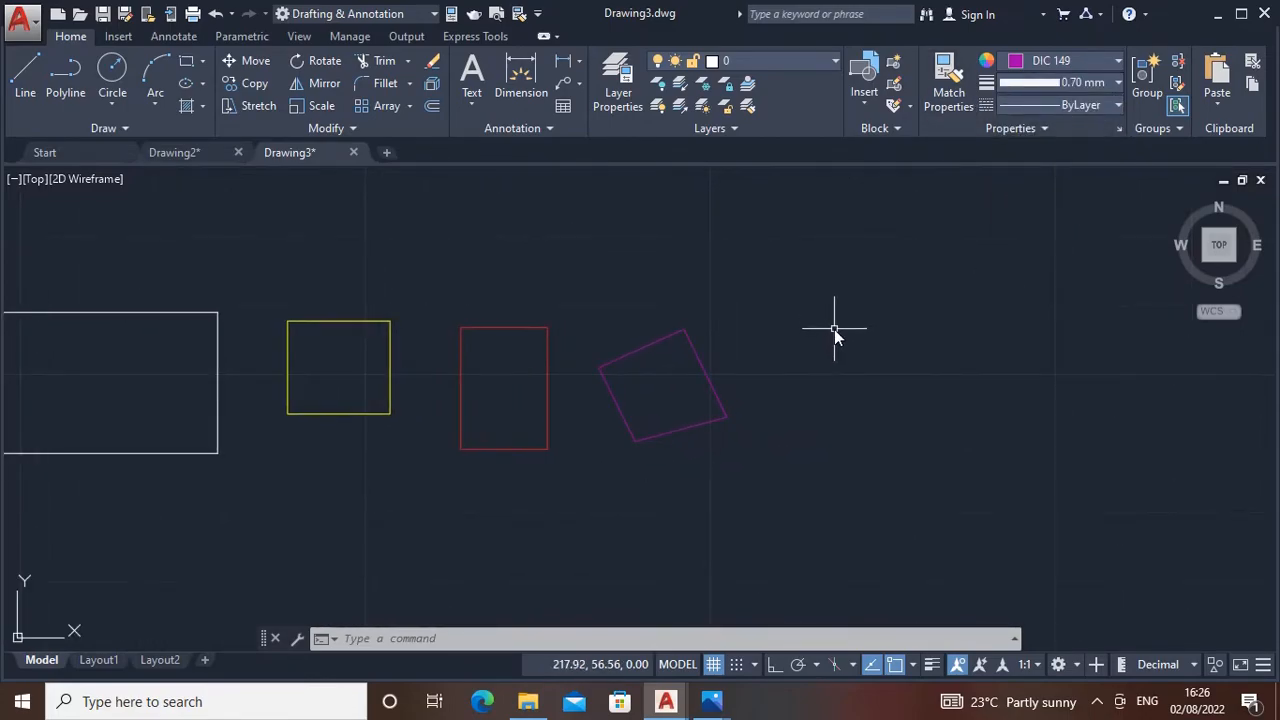
pyautogui.write('k')
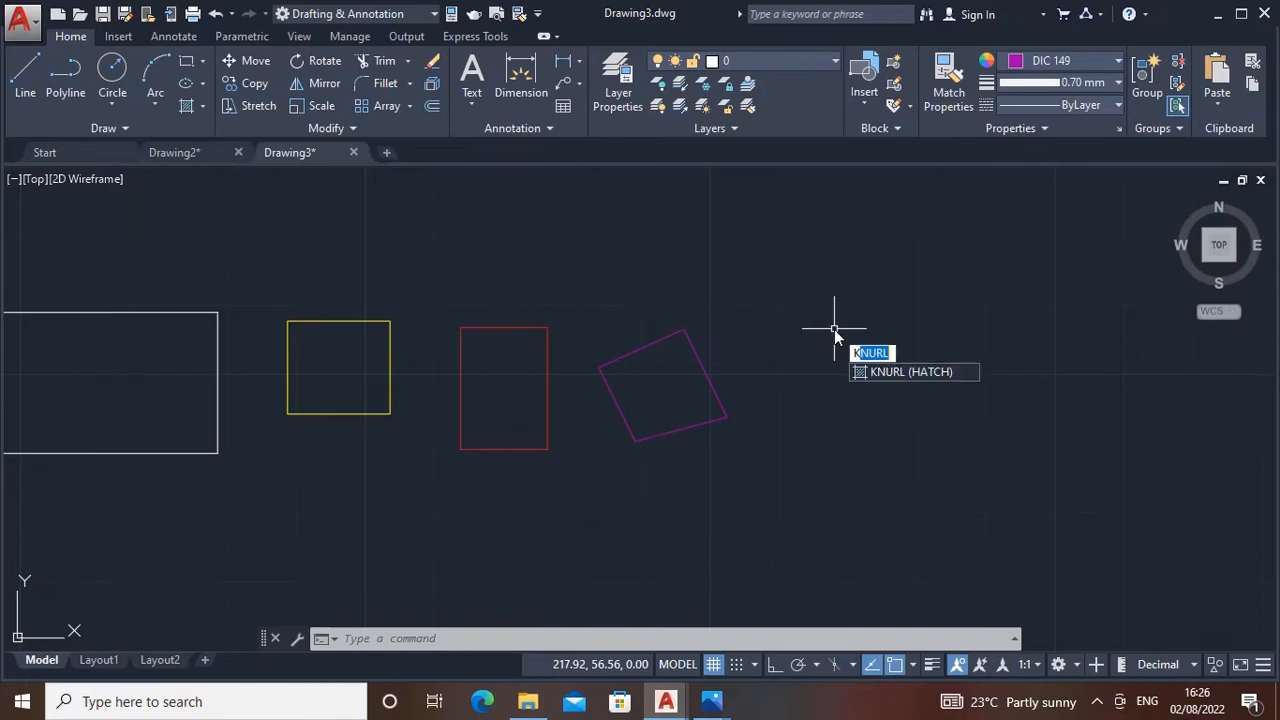
pyautogui.press('Escape')
pyautogui.write('c')
pyautogui.press('Return')
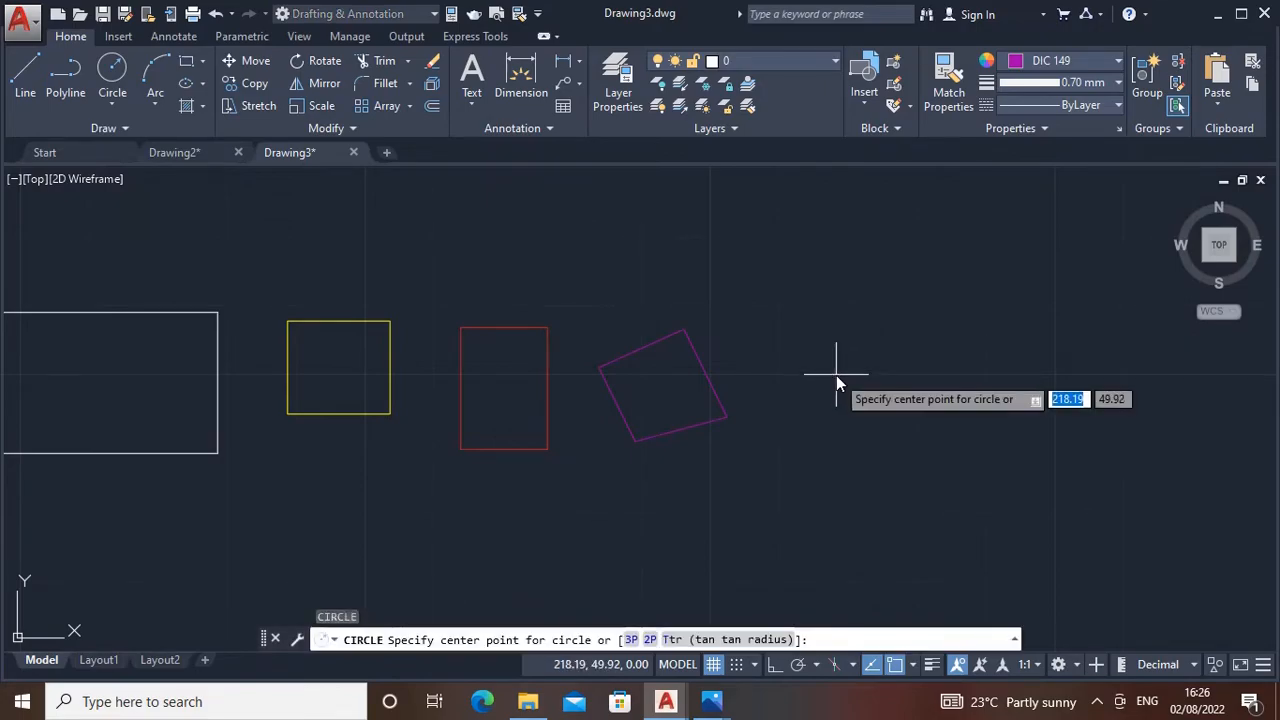
pyautogui.click(850, 408)
pyautogui.click(906, 346)
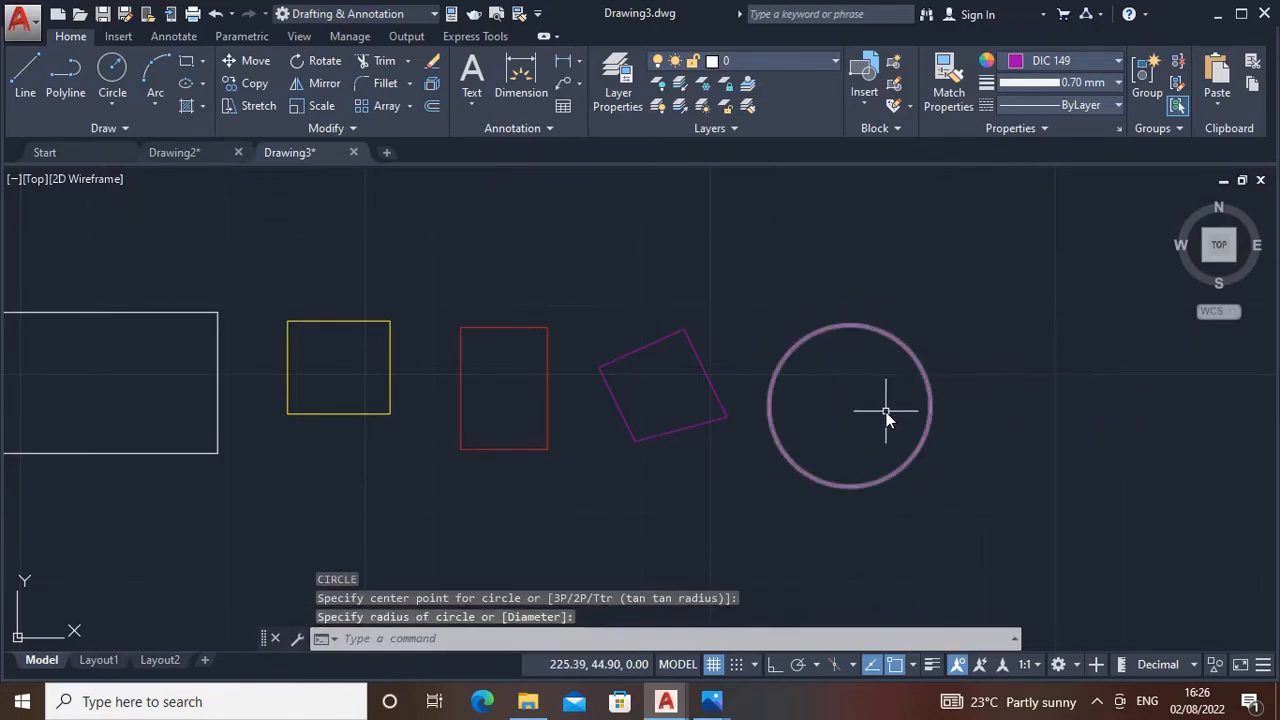
# Step: Turn on the lineweight display for the drawing and view the circle beside the thinner shapes
pyautogui.moveTo(871, 366); pyautogui.dragTo(839, 350, button='middle')
pyautogui.scroll(6, 900, 345)
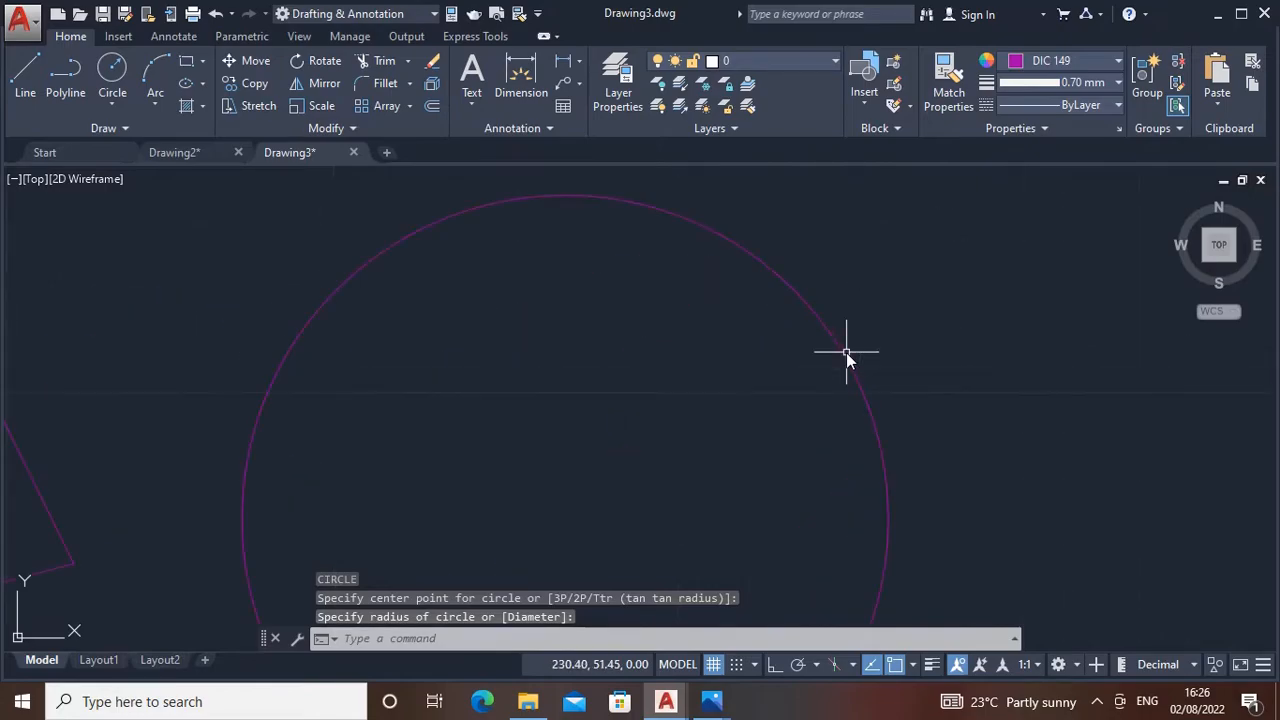
pyautogui.scroll(-2, 888, 312)
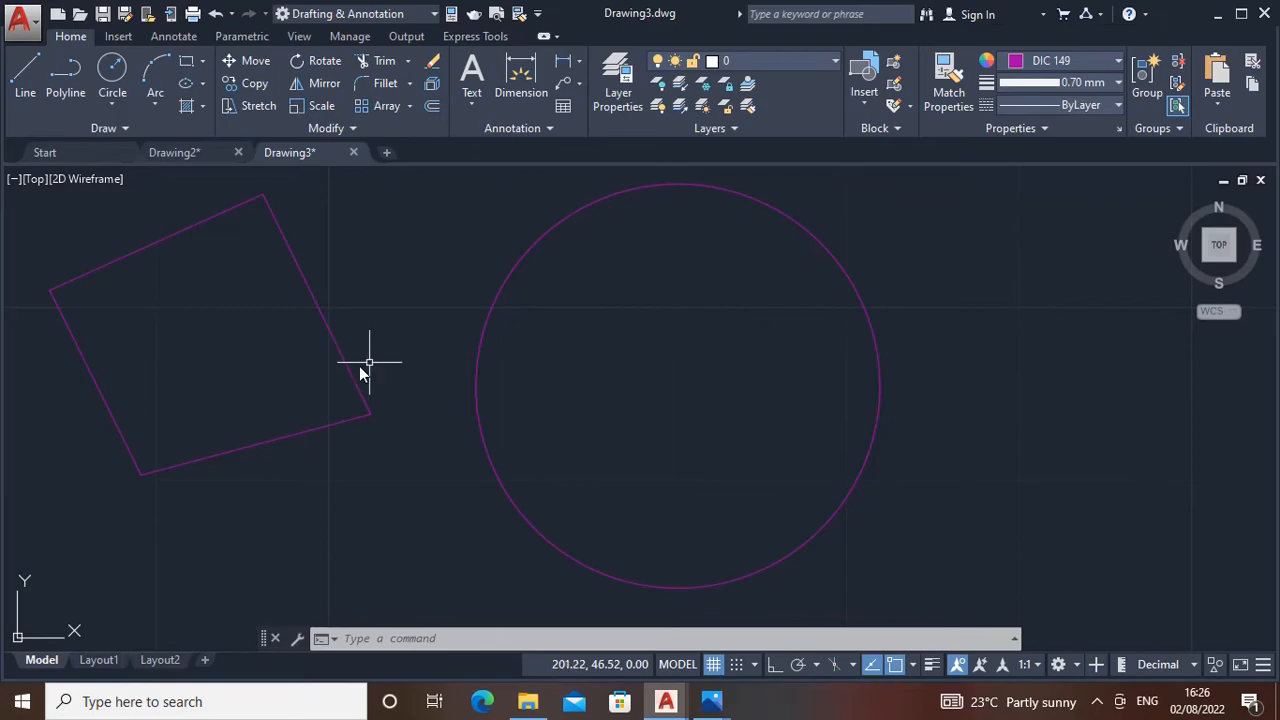
pyautogui.scroll(-2, 589, 356)
pyautogui.moveTo(578, 392); pyautogui.dragTo(567, 400, button='middle')
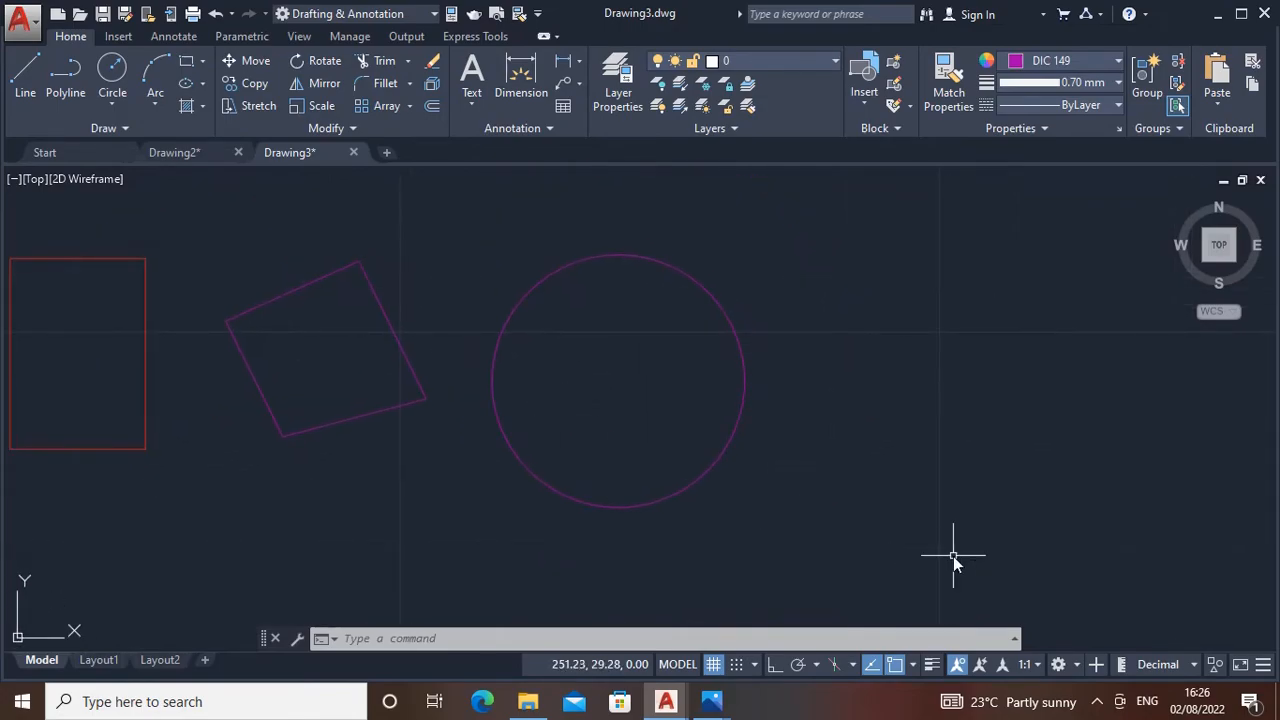
pyautogui.click(932, 665)
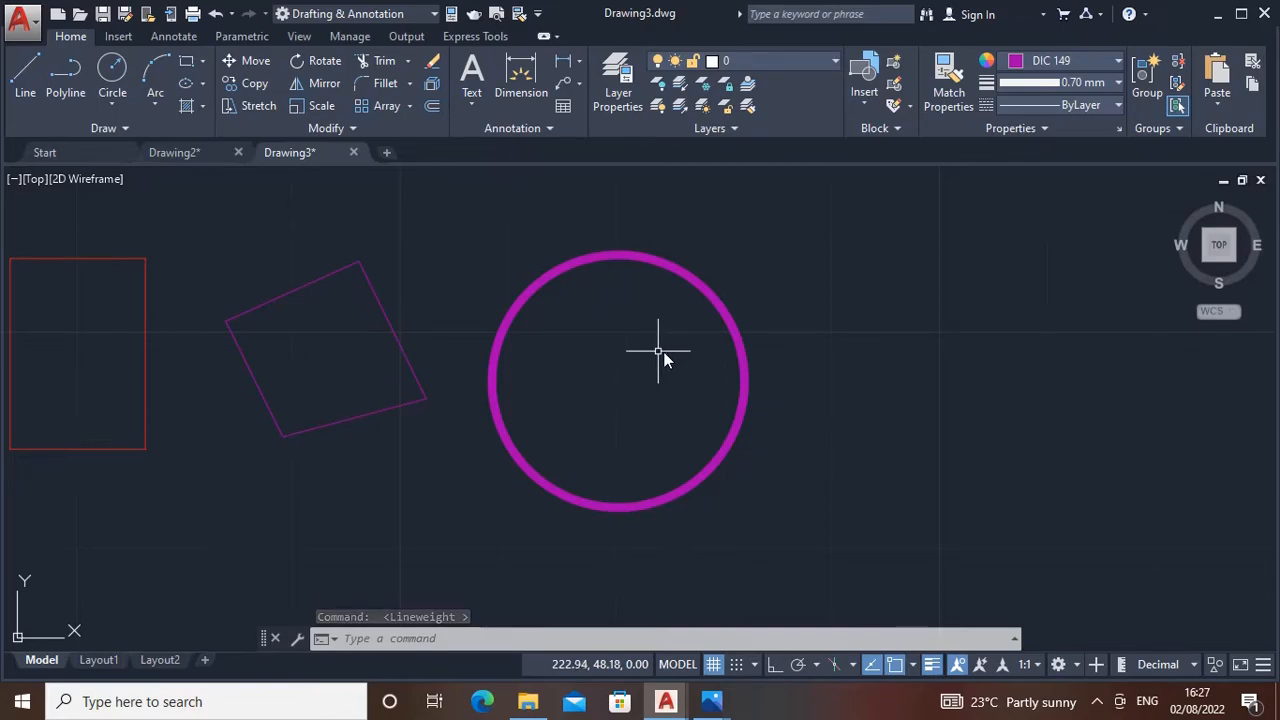
pyautogui.scroll(-3, 709, 410)
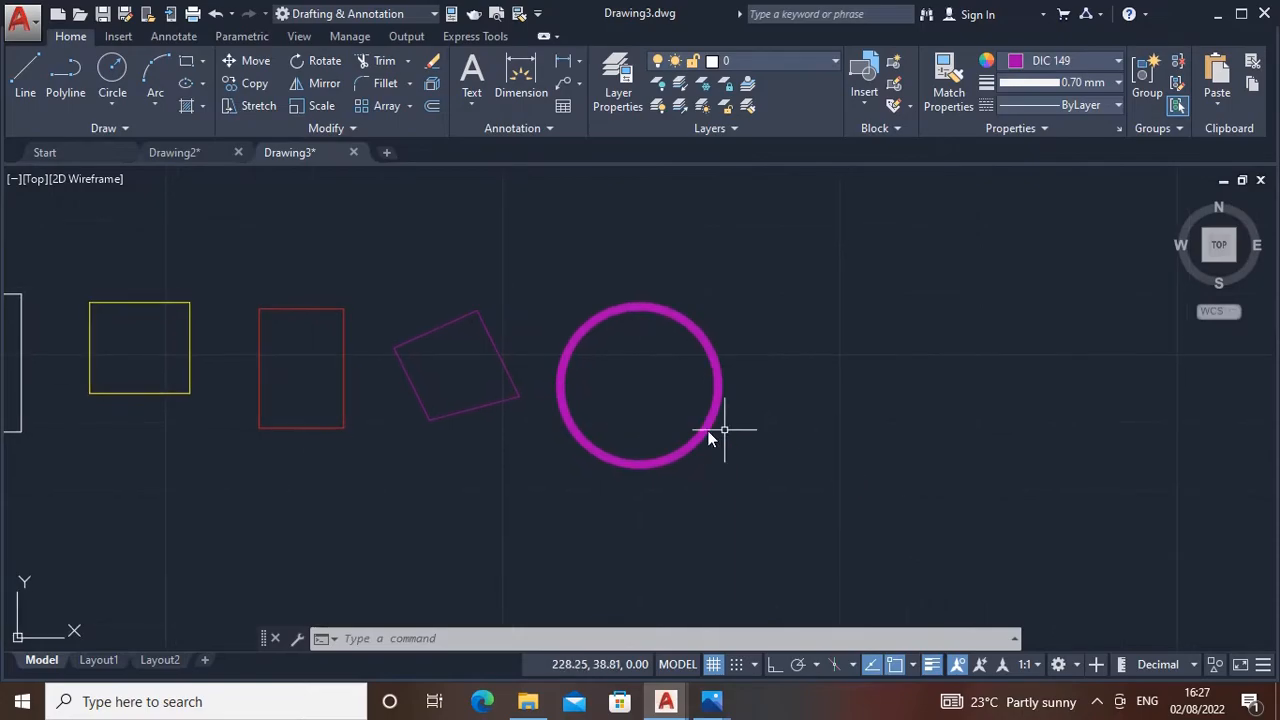
# Step: Open the lineweight settings and examine the available lineweights from ByLayer up to 2.11 mm
pyautogui.click(1097, 84)
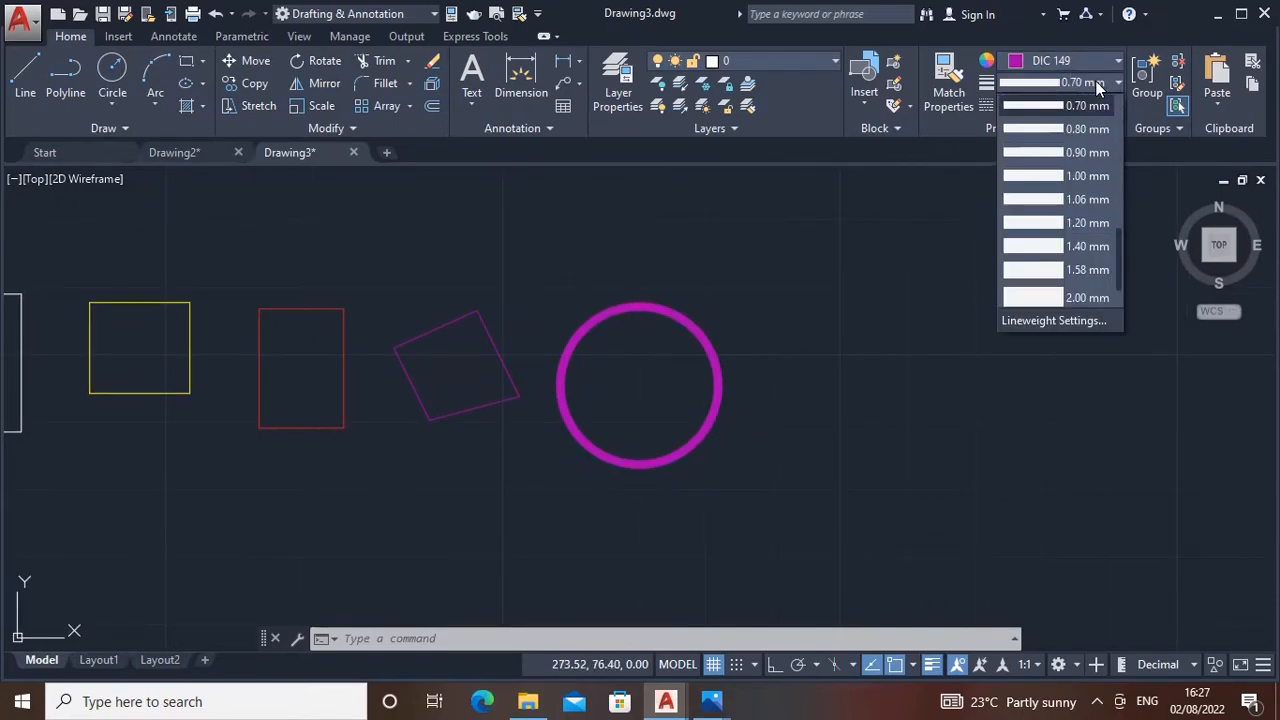
pyautogui.click(1045, 321)
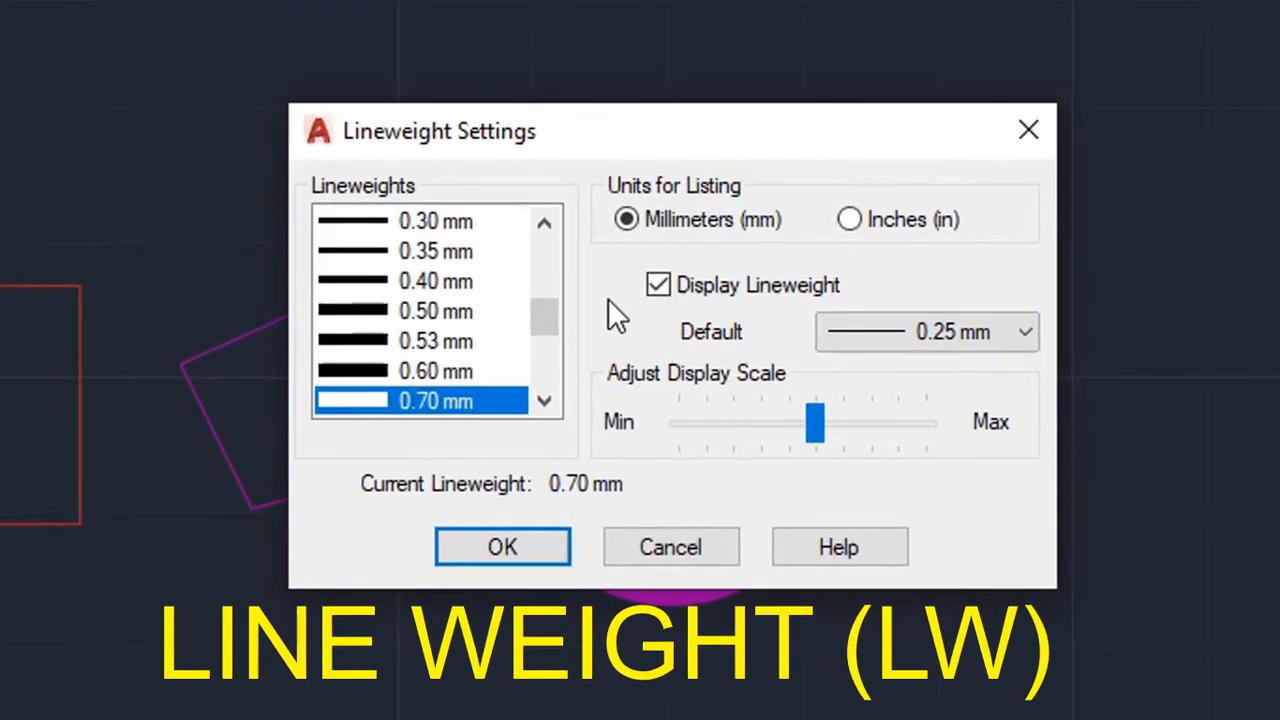
pyautogui.scroll(-3, 495, 335)
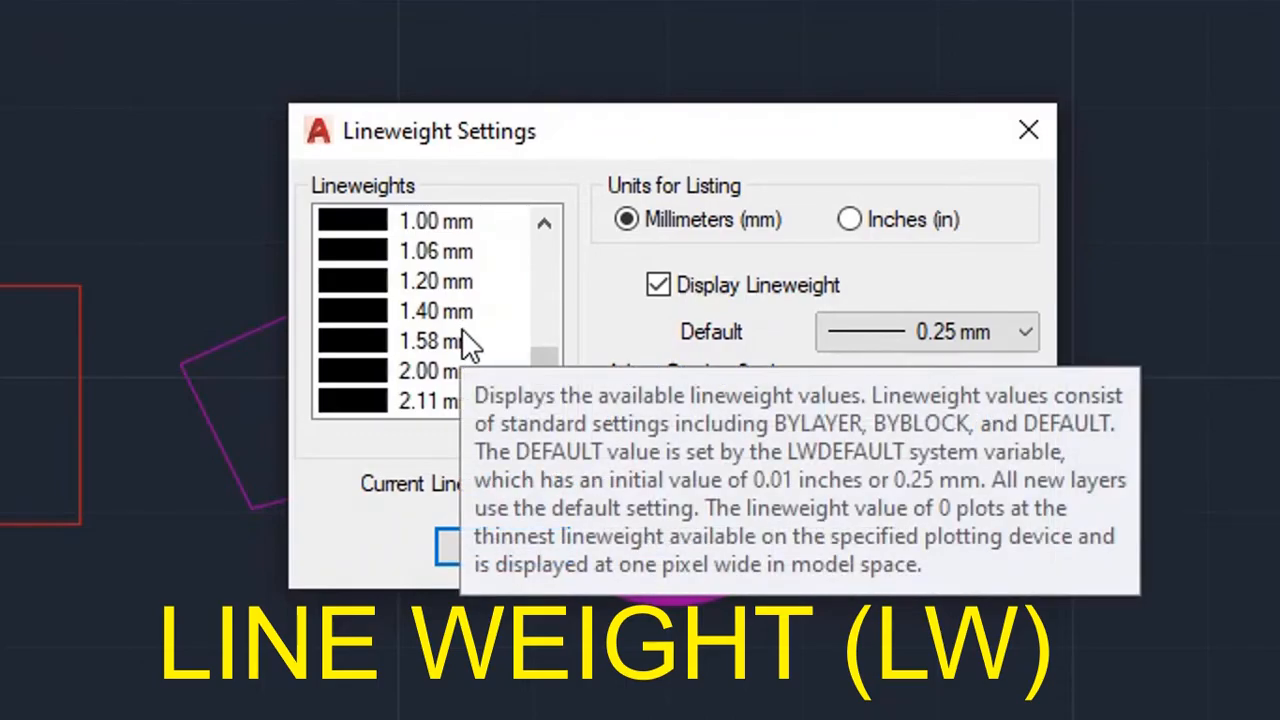
pyautogui.scroll(7, 435, 352)
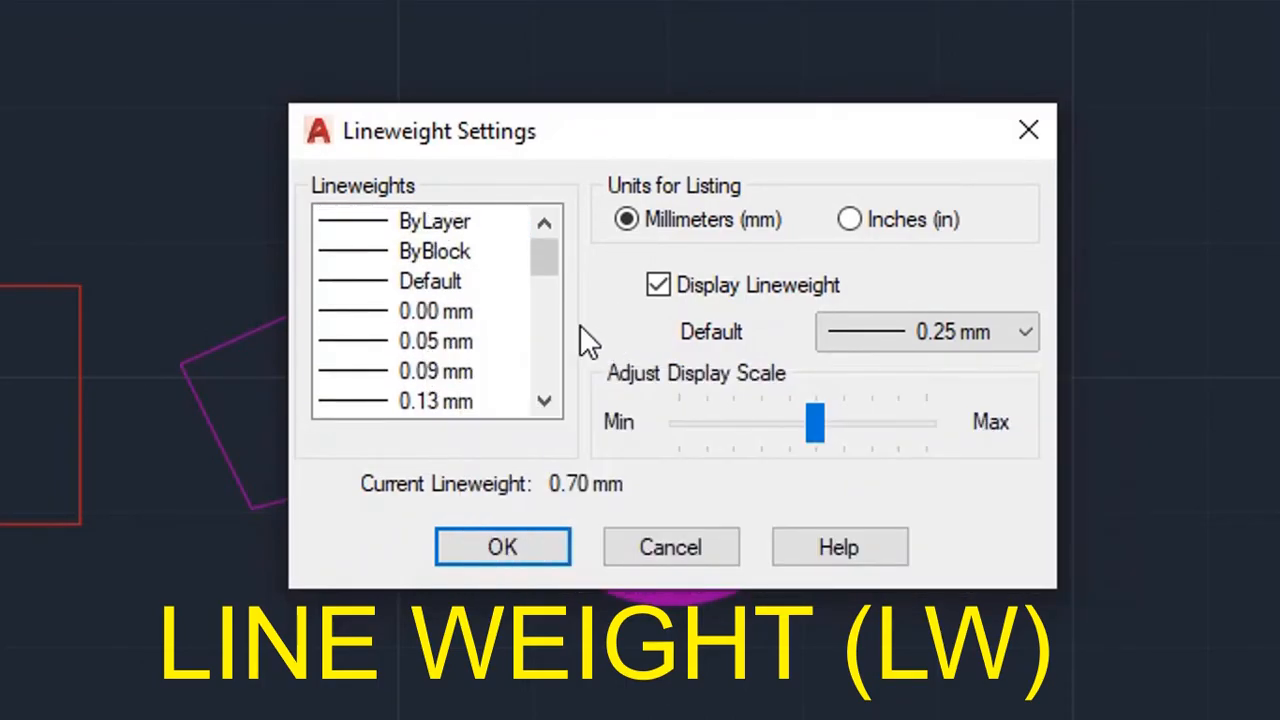
pyautogui.scroll(-1, 458, 282)
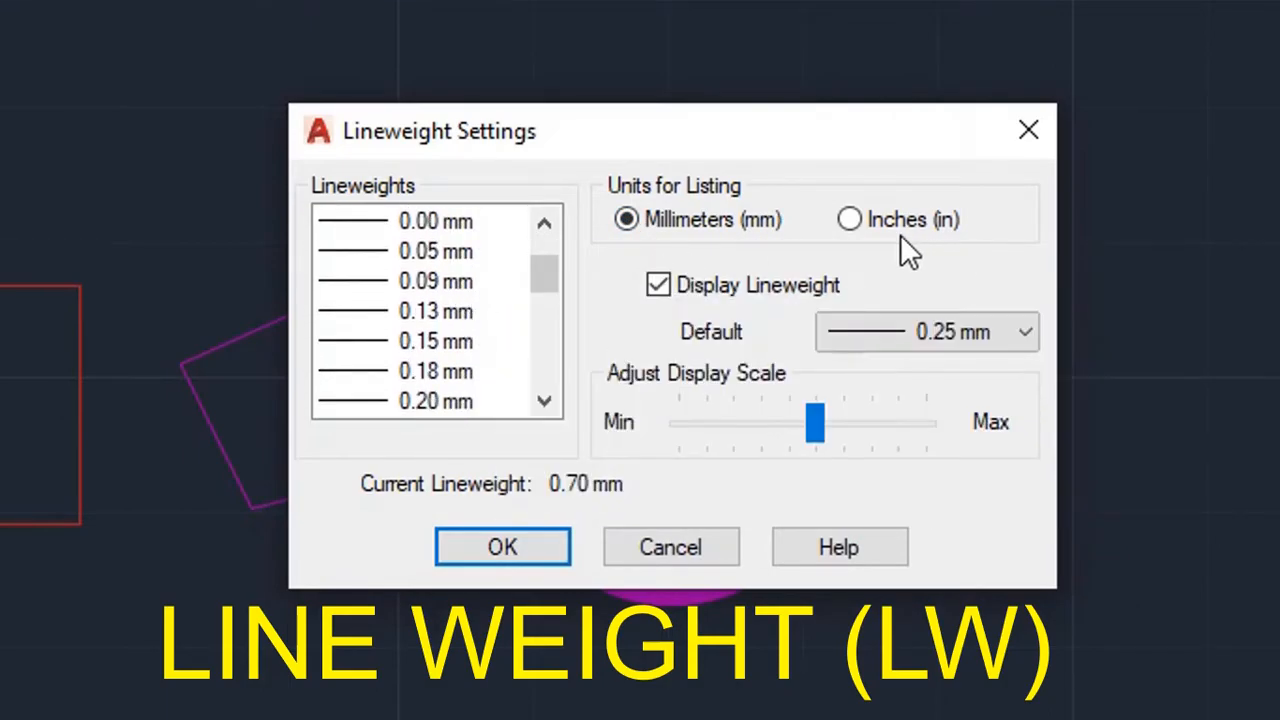
# Step: Switch the lineweight listing units to inches and back to millimeters, browsing the values in each unit
pyautogui.click(891, 227)
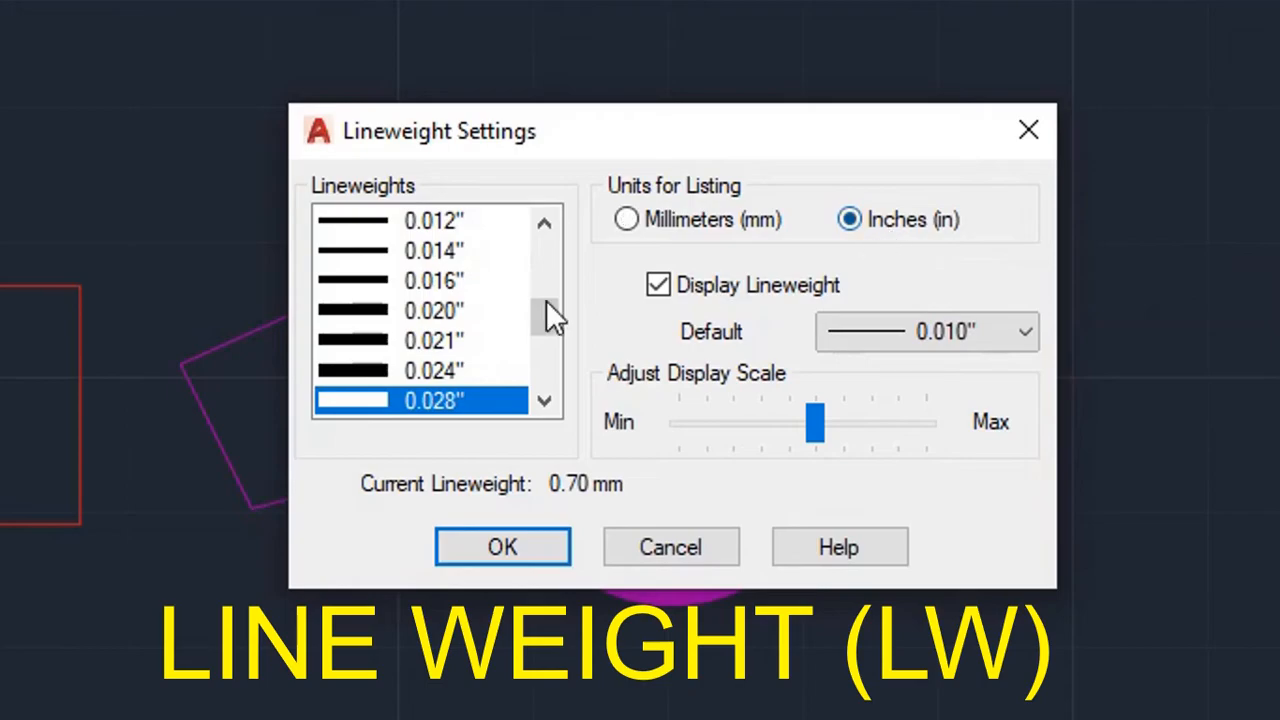
pyautogui.scroll(4, 407, 310)
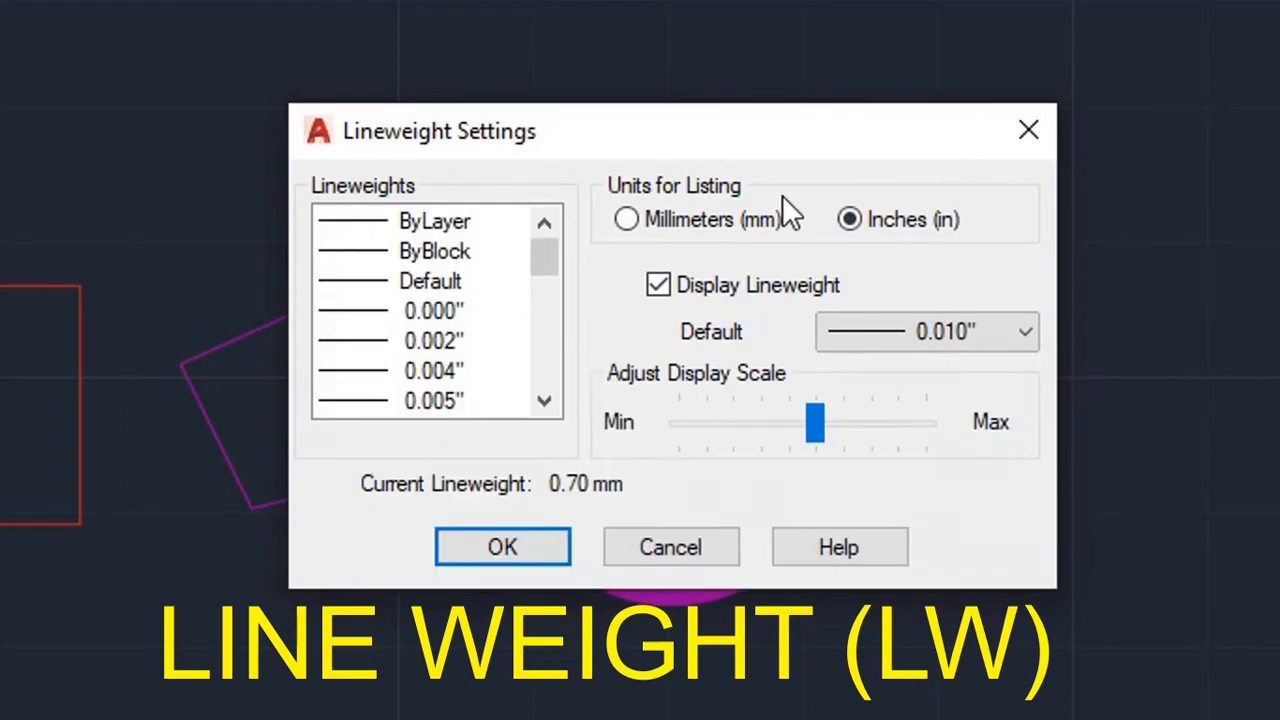
pyautogui.click(705, 219)
pyautogui.scroll(-3, 495, 290)
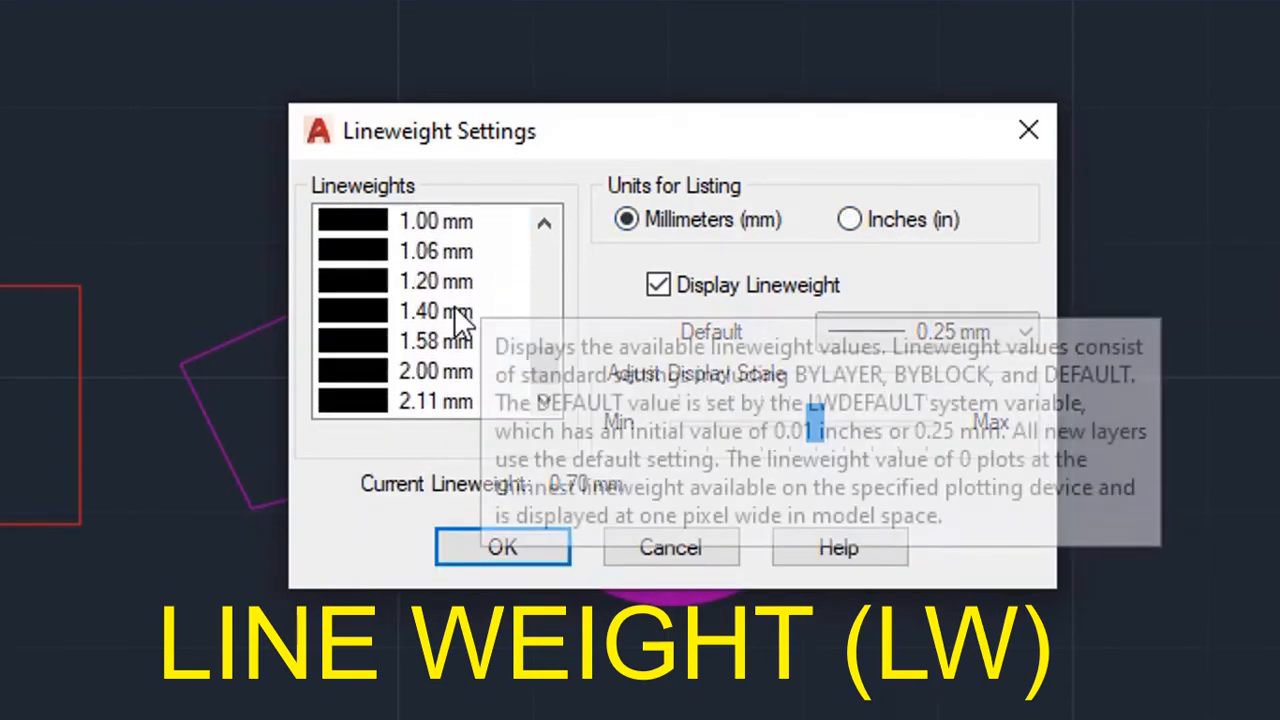
pyautogui.scroll(3, 457, 318)
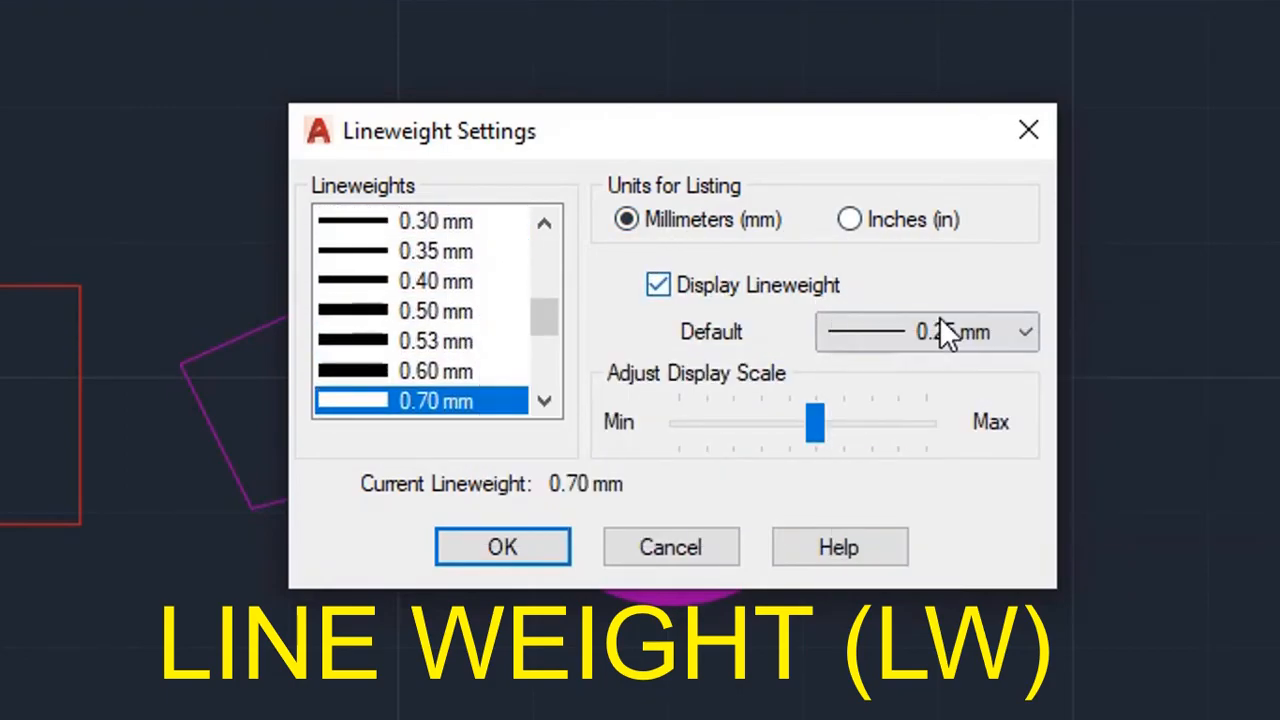
# Step: Try 0.30 mm as the default lineweight, restore it to 0.25 mm and accept the settings
pyautogui.click(1022, 331)
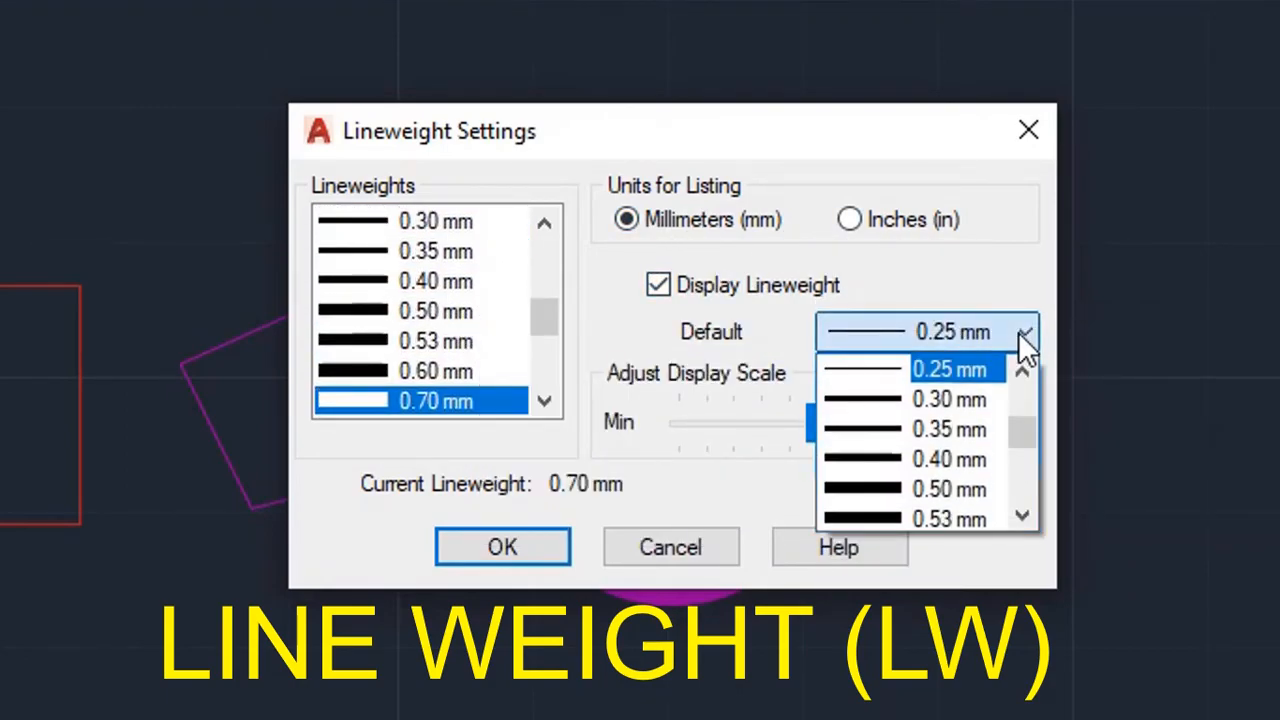
pyautogui.click(930, 399)
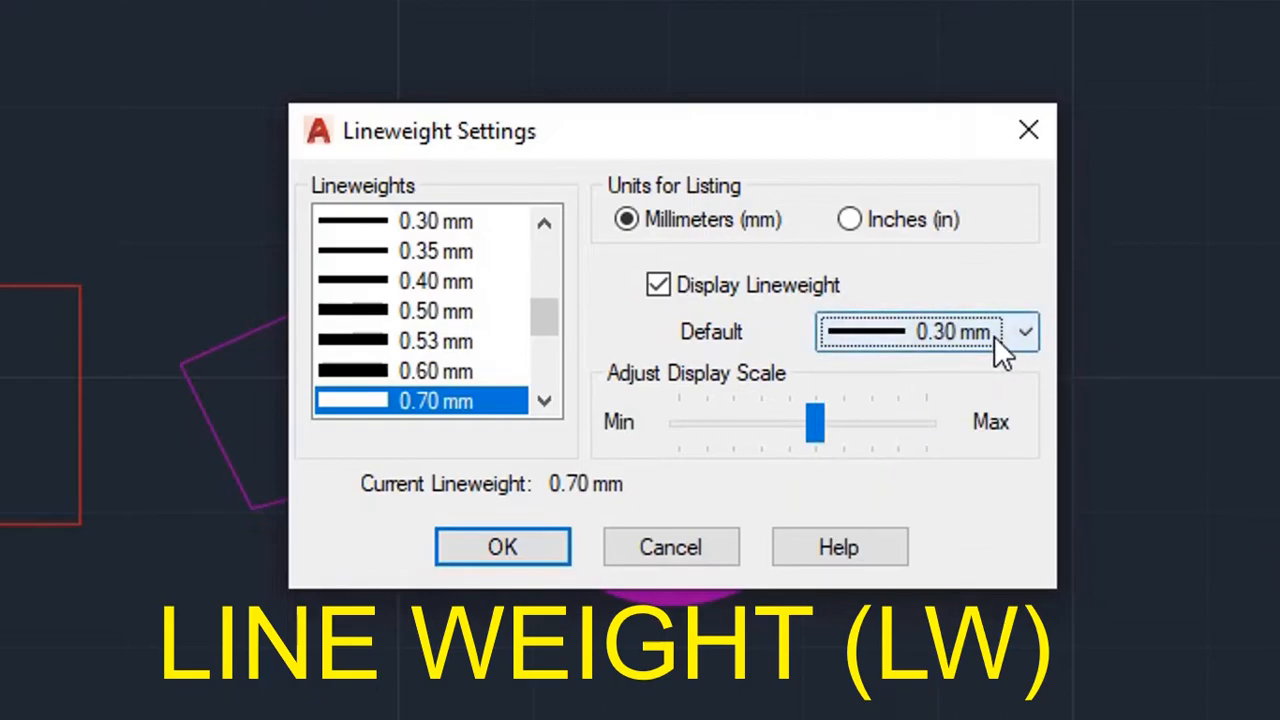
pyautogui.click(1022, 334)
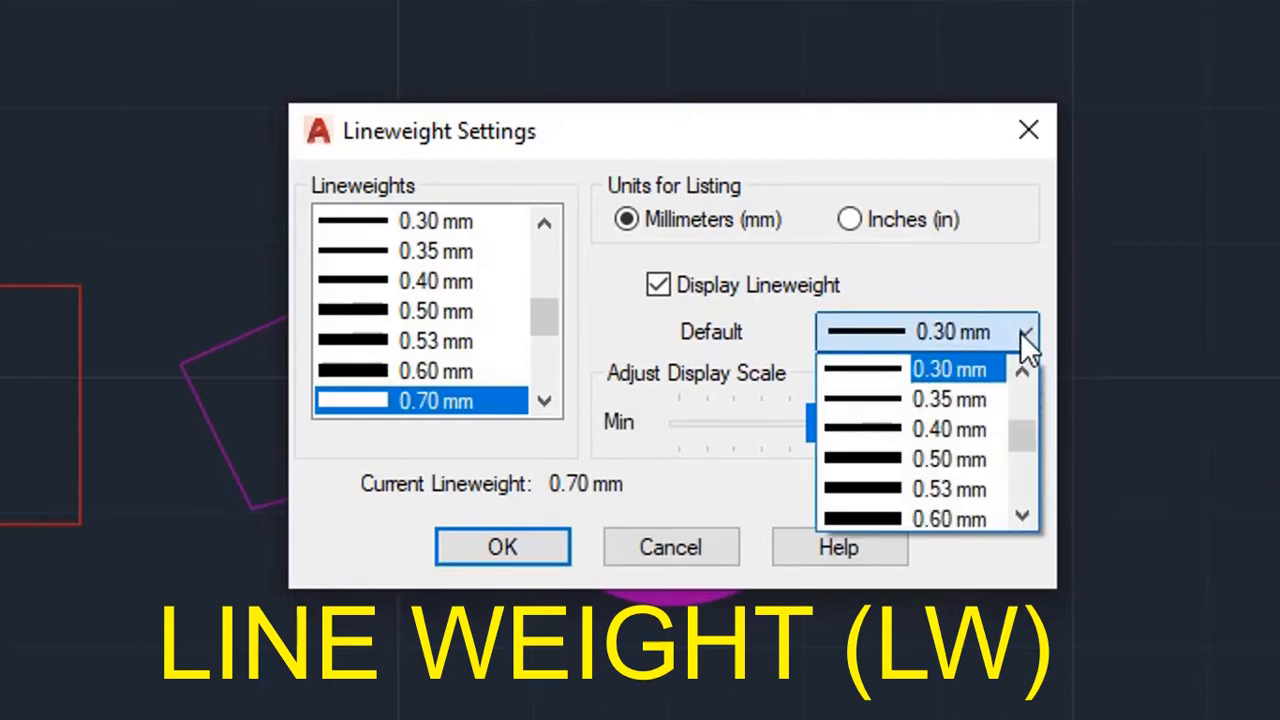
pyautogui.scroll(2, 938, 398)
pyautogui.scroll(-1, 941, 395)
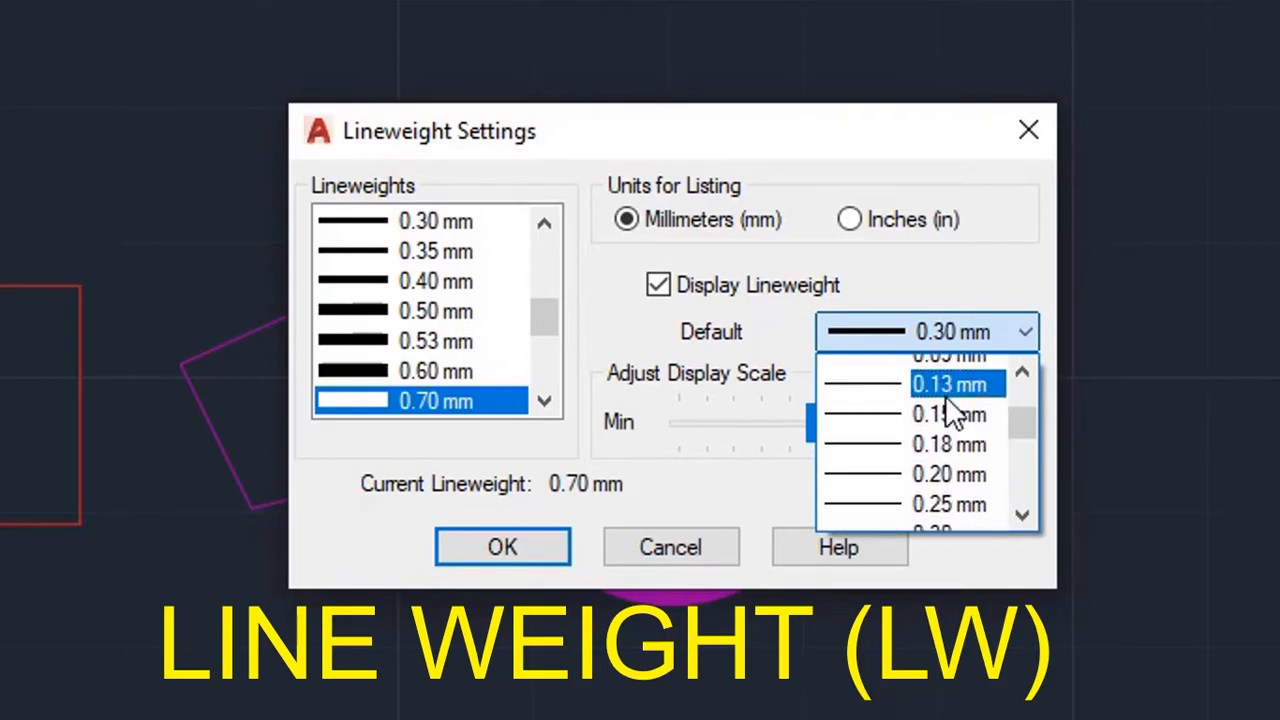
pyautogui.click(958, 430)
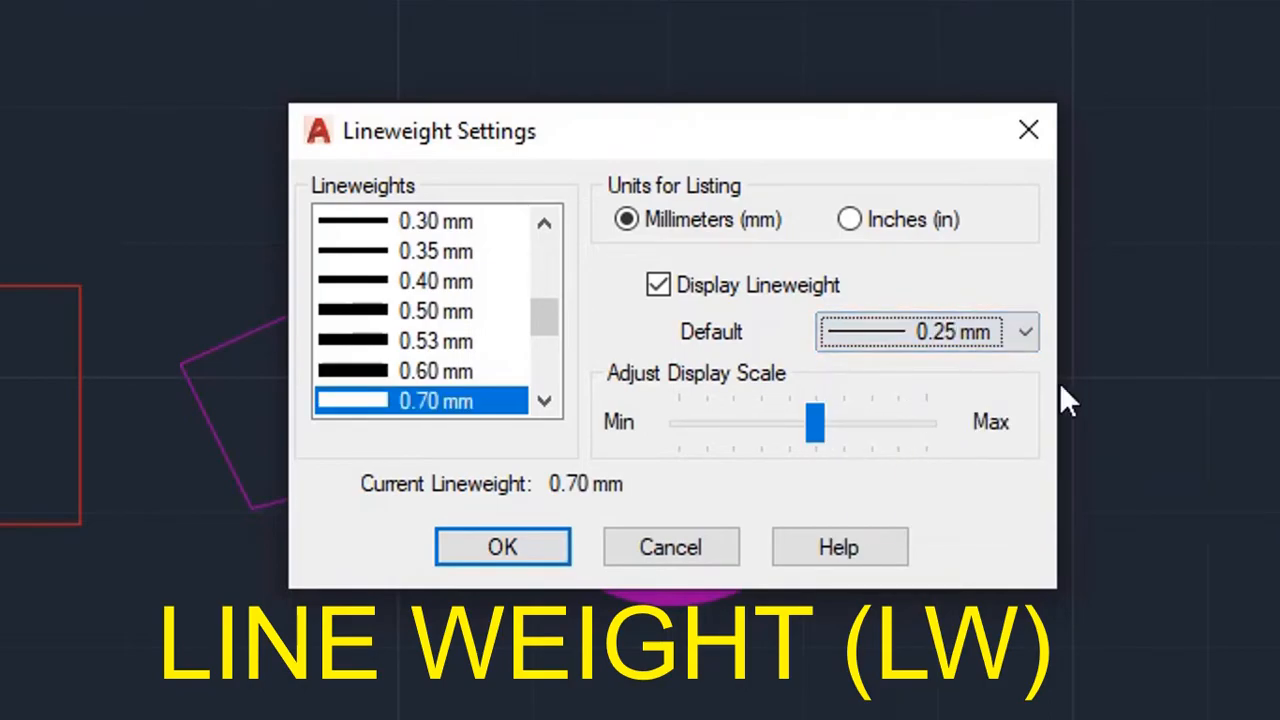
pyautogui.click(512, 547)
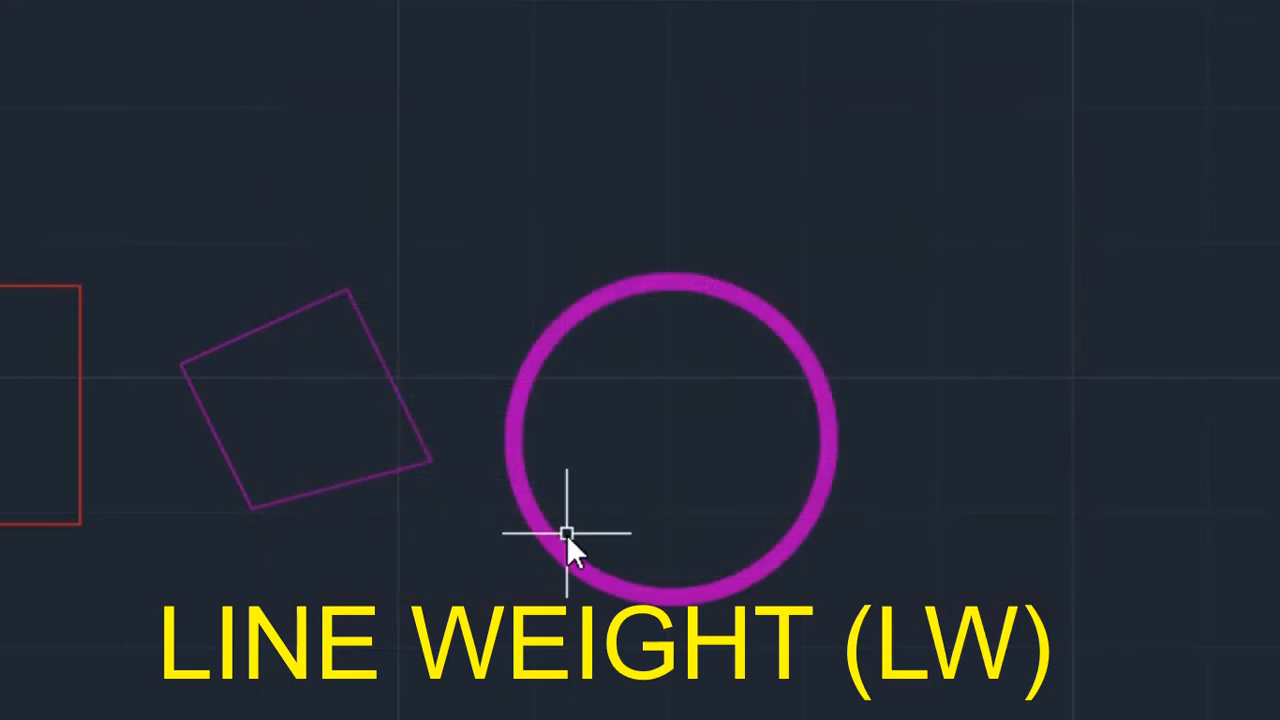
# Step: Bring up the lineweight settings with the LW command, review them and accept them
pyautogui.write('lw')
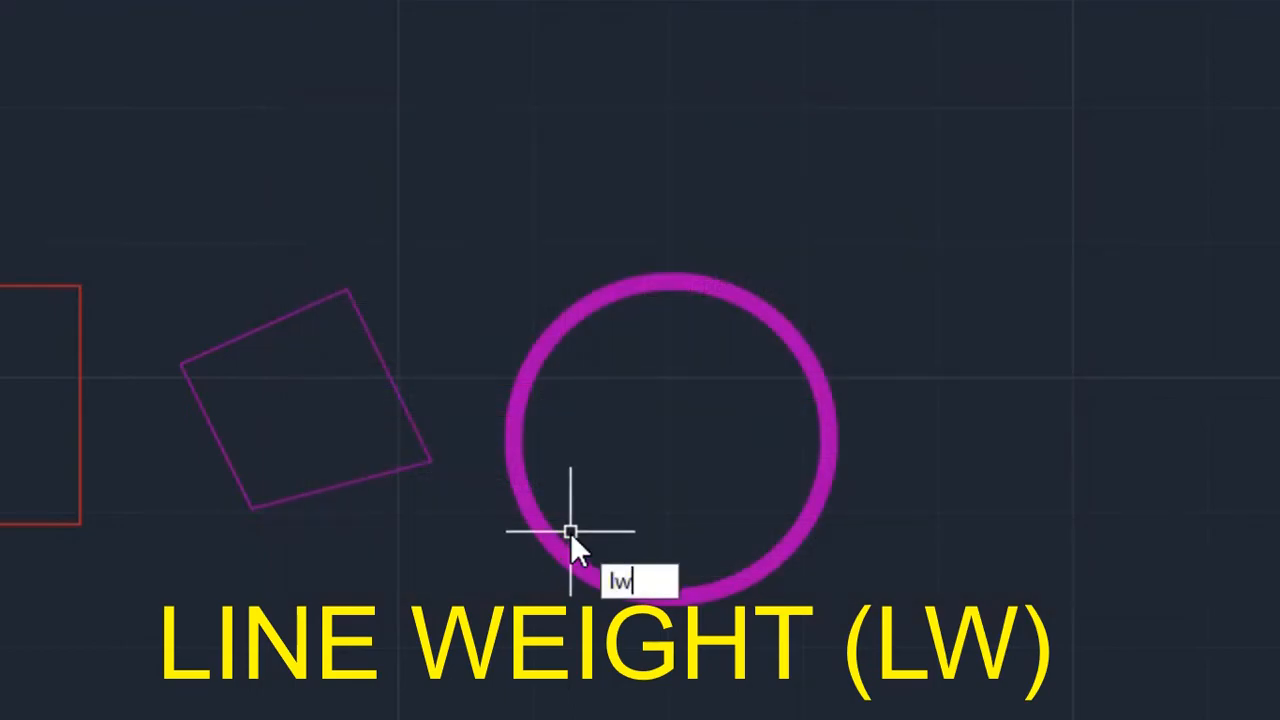
pyautogui.press('Return')
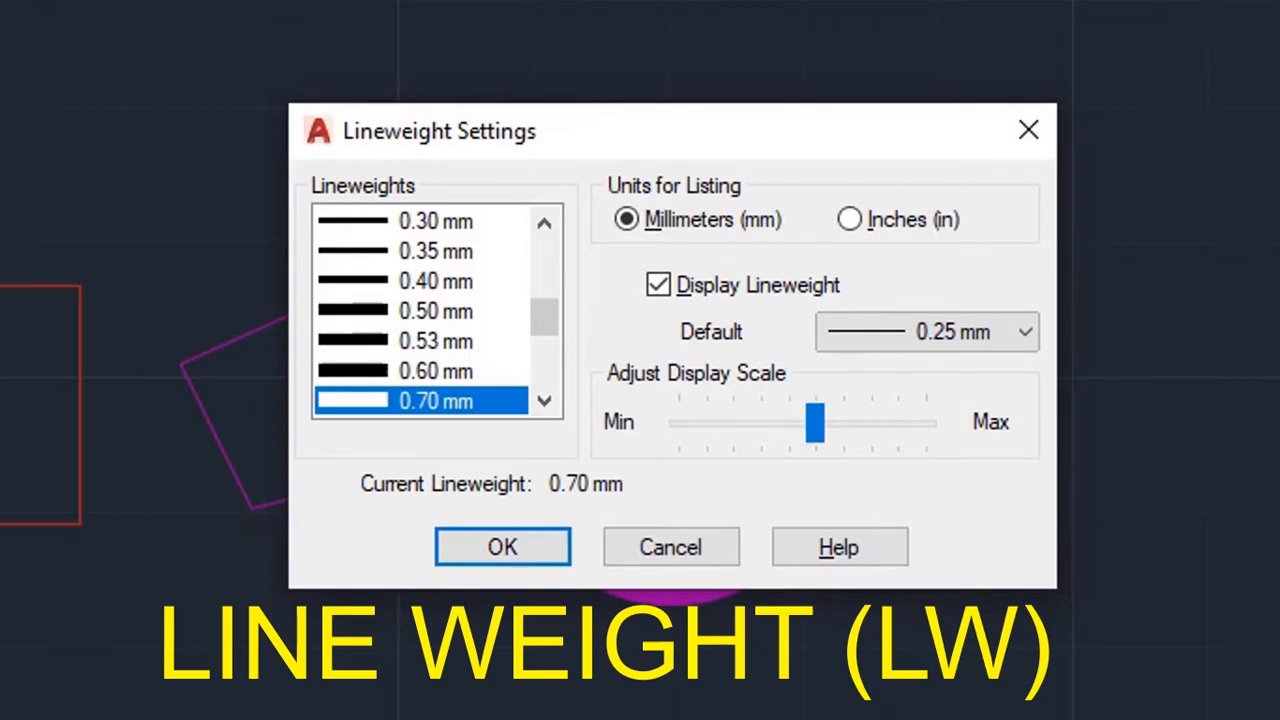
pyautogui.click(500, 556)
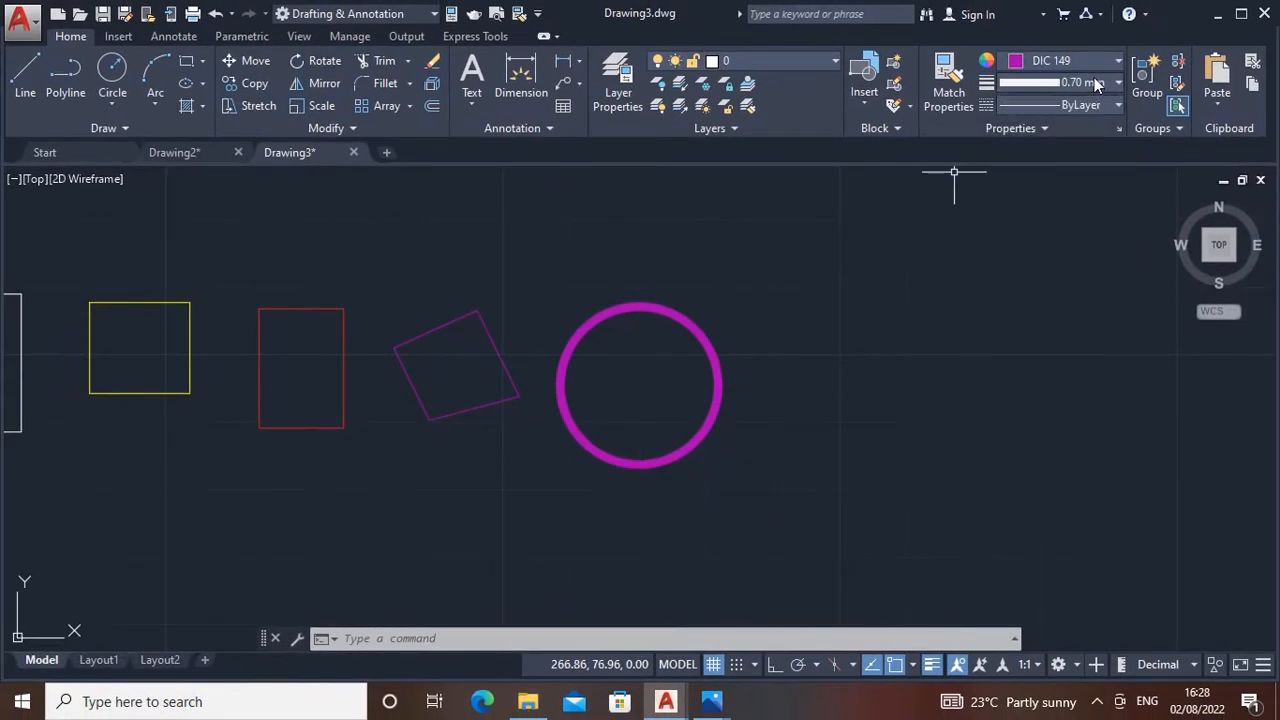
# Step: Set the current lineweight to ByLayer
pyautogui.click(1094, 82)
pyautogui.scroll(3, 1071, 136)
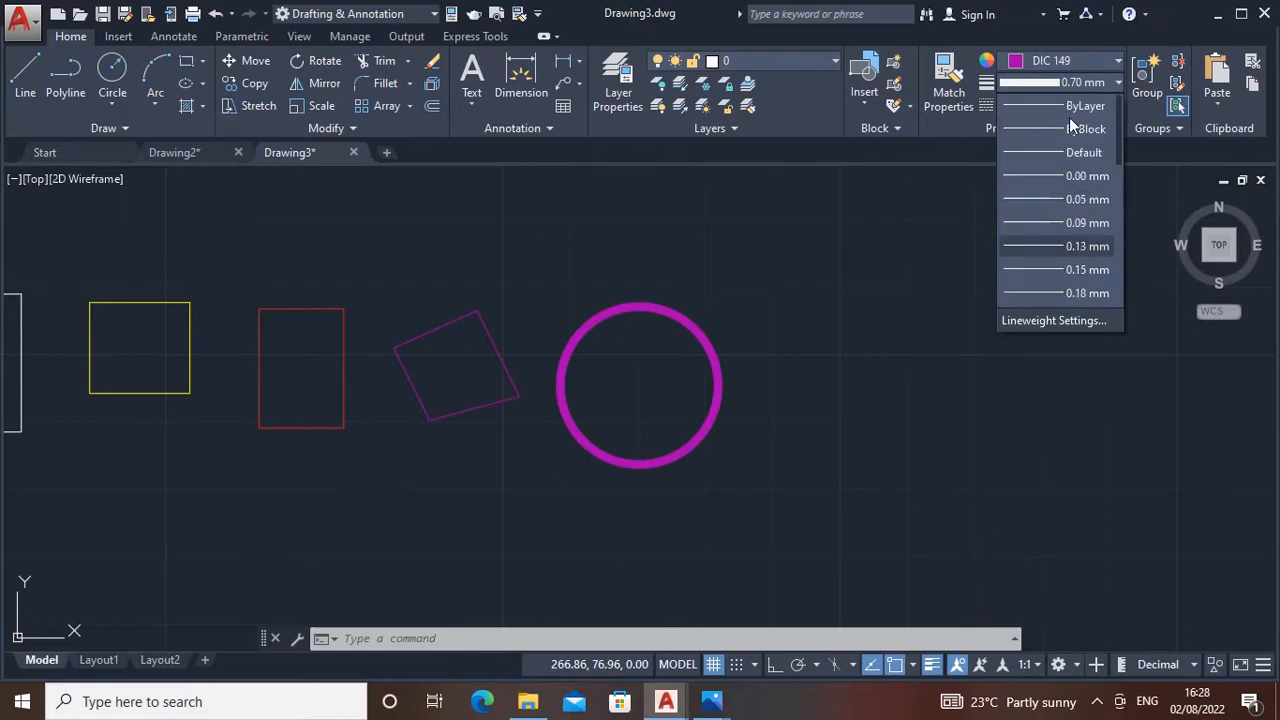
pyautogui.click(1069, 106)
# Step: Draw a short line segment beside the thick magenta circle and switch the current color to ByLayer during the Line command
pyautogui.moveTo(841, 393); pyautogui.dragTo(822, 387, button='middle')
pyautogui.write('l')
pyautogui.press('Return')
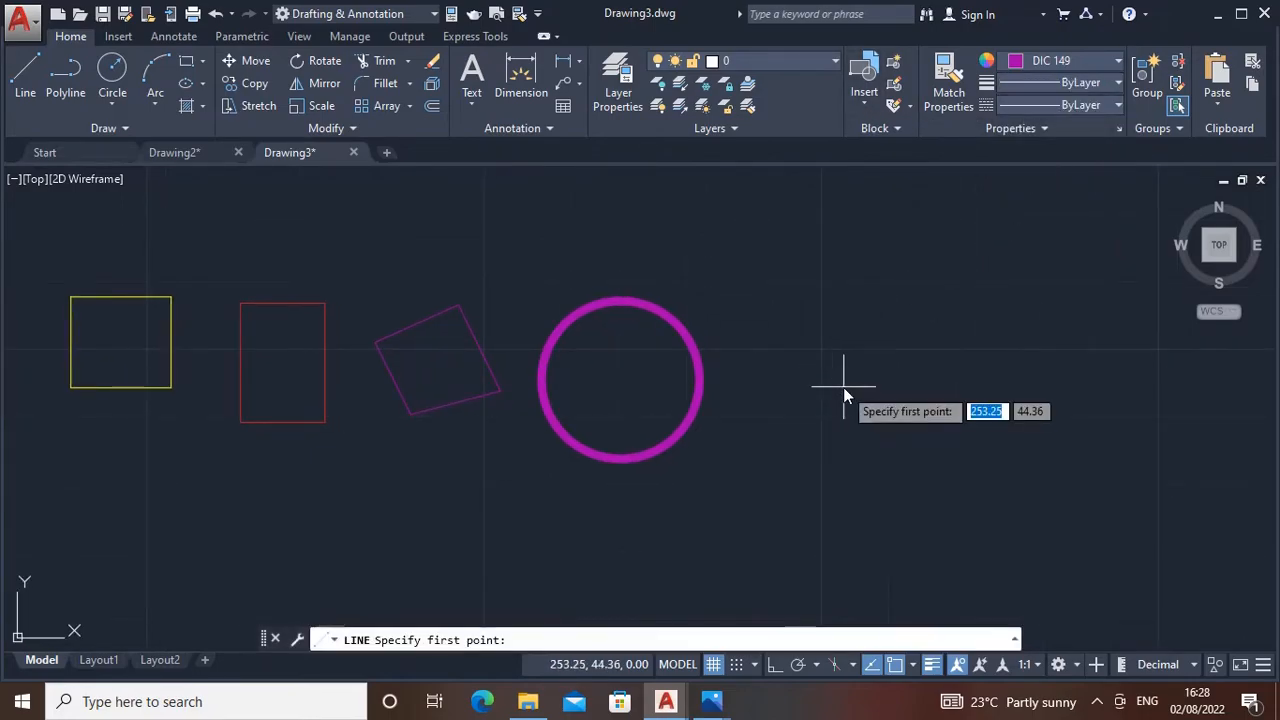
pyautogui.click(843, 392)
pyautogui.click(890, 368)
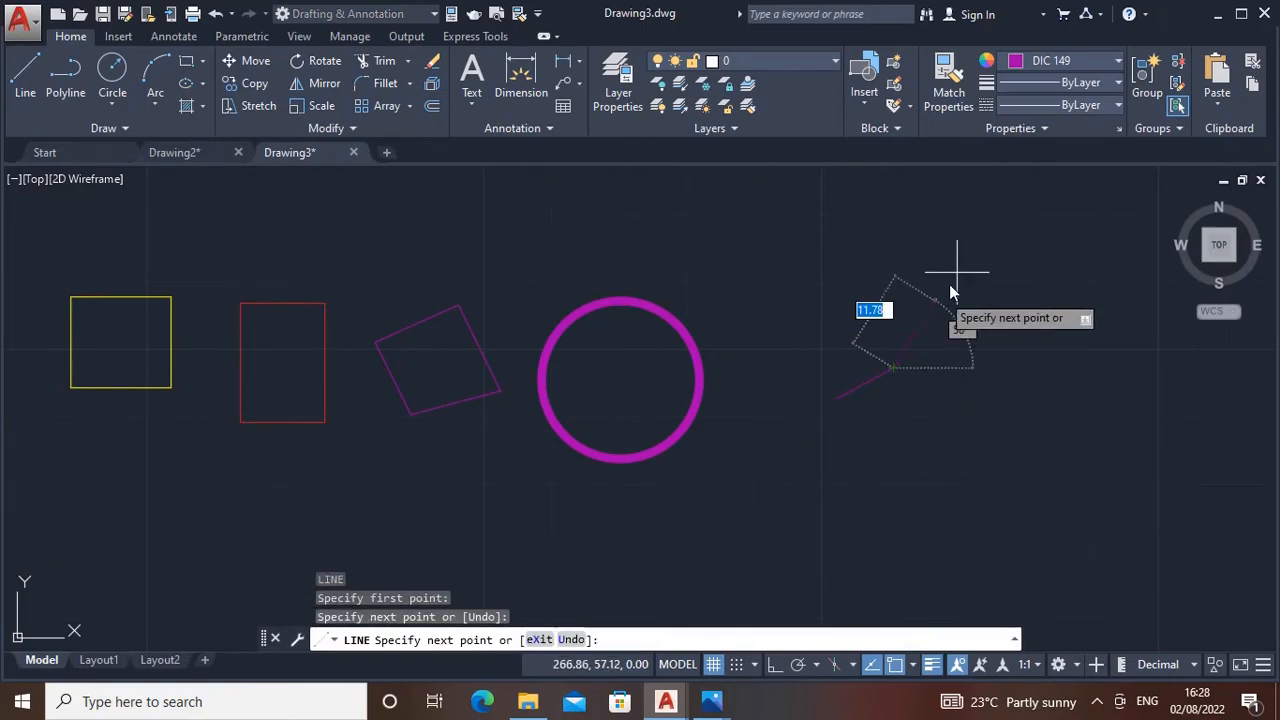
pyautogui.click(1116, 61)
pyautogui.click(1039, 88)
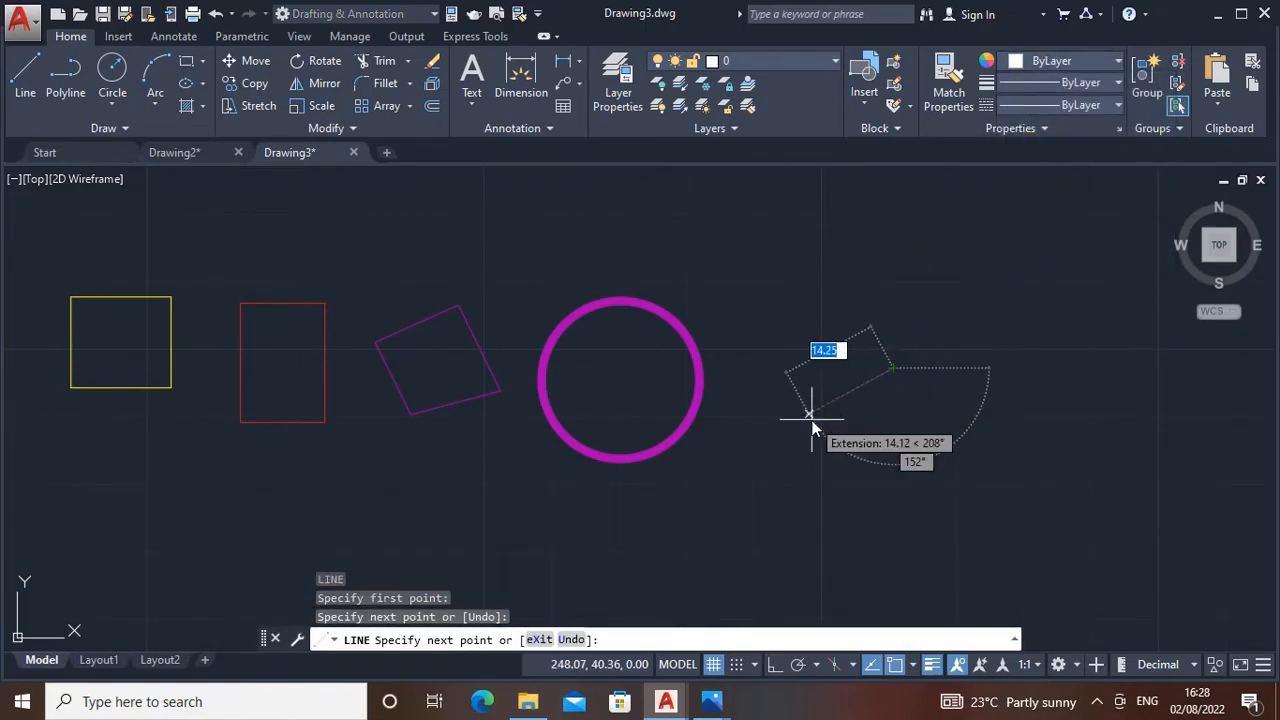
# Step: Add two more segments to the test line, finish it and erase all three segments
pyautogui.click(866, 318)
pyautogui.click(970, 335)
pyautogui.press('Escape')
pyautogui.click(1003, 307)
pyautogui.click(858, 400)
pyautogui.press('Delete')
# Step: Examine the available current linetypes and the loaded linetypes in the Linetype Manager, and close it
pyautogui.click(1091, 107)
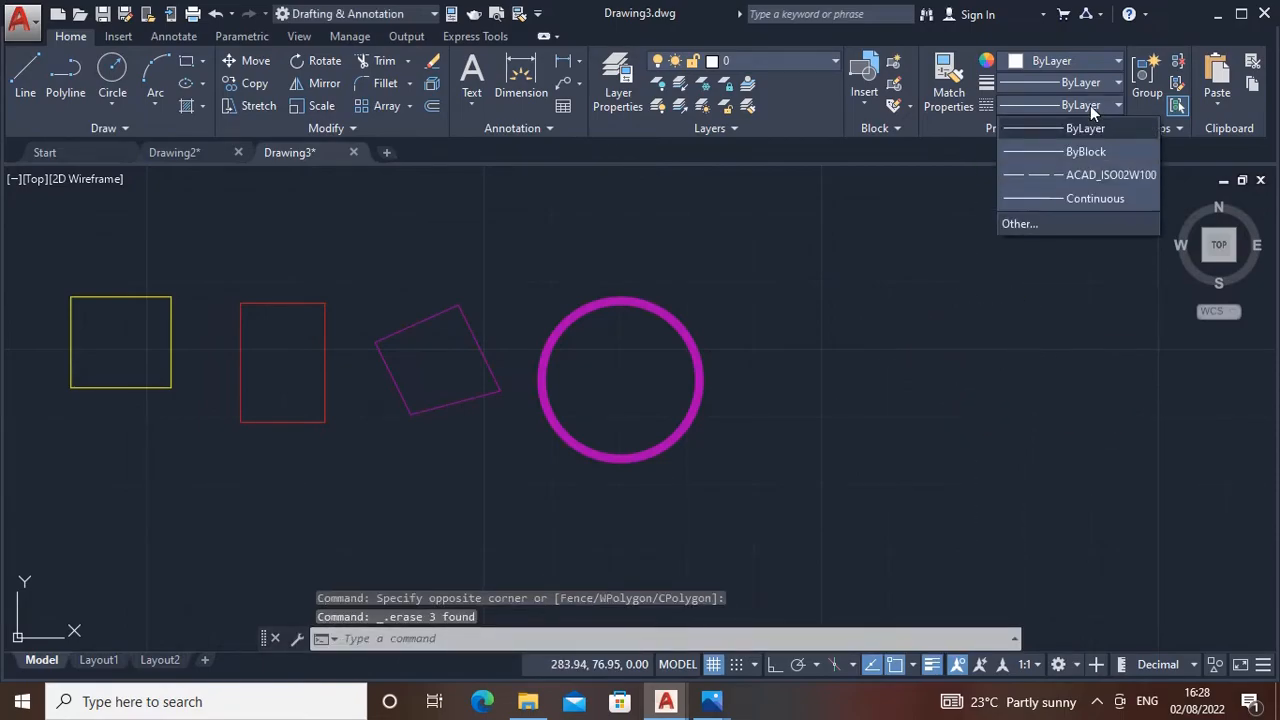
pyautogui.click(742, 417)
pyautogui.moveTo(294, 371); pyautogui.dragTo(517, 374, button='middle')
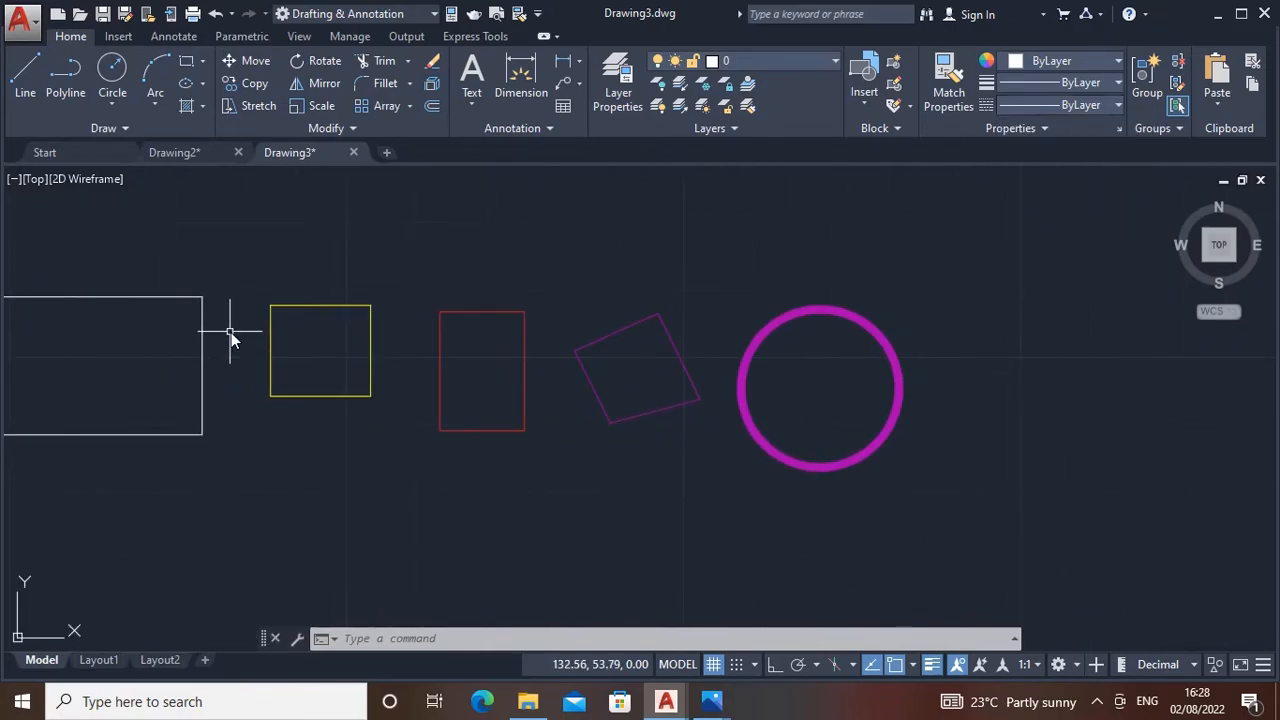
pyautogui.scroll(2, 228, 332)
pyautogui.scroll(-2, 386, 366)
pyautogui.moveTo(406, 370); pyautogui.dragTo(457, 371, button='middle')
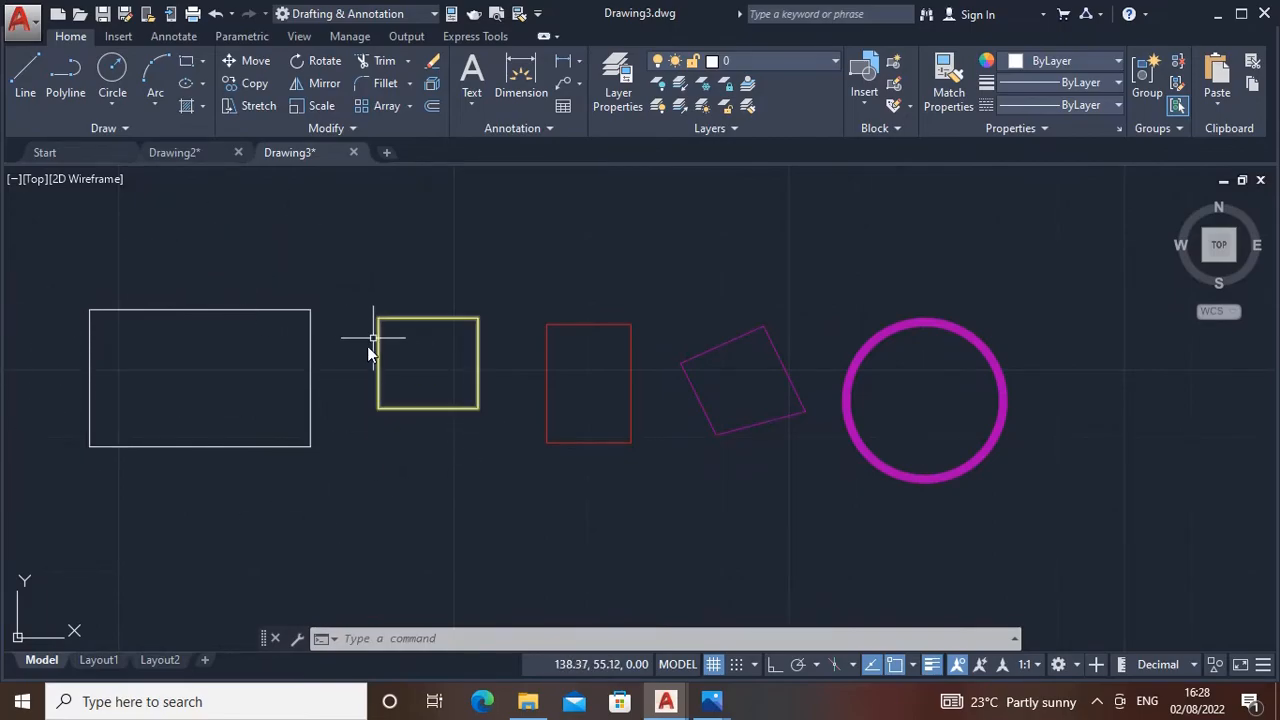
pyautogui.click(1088, 102)
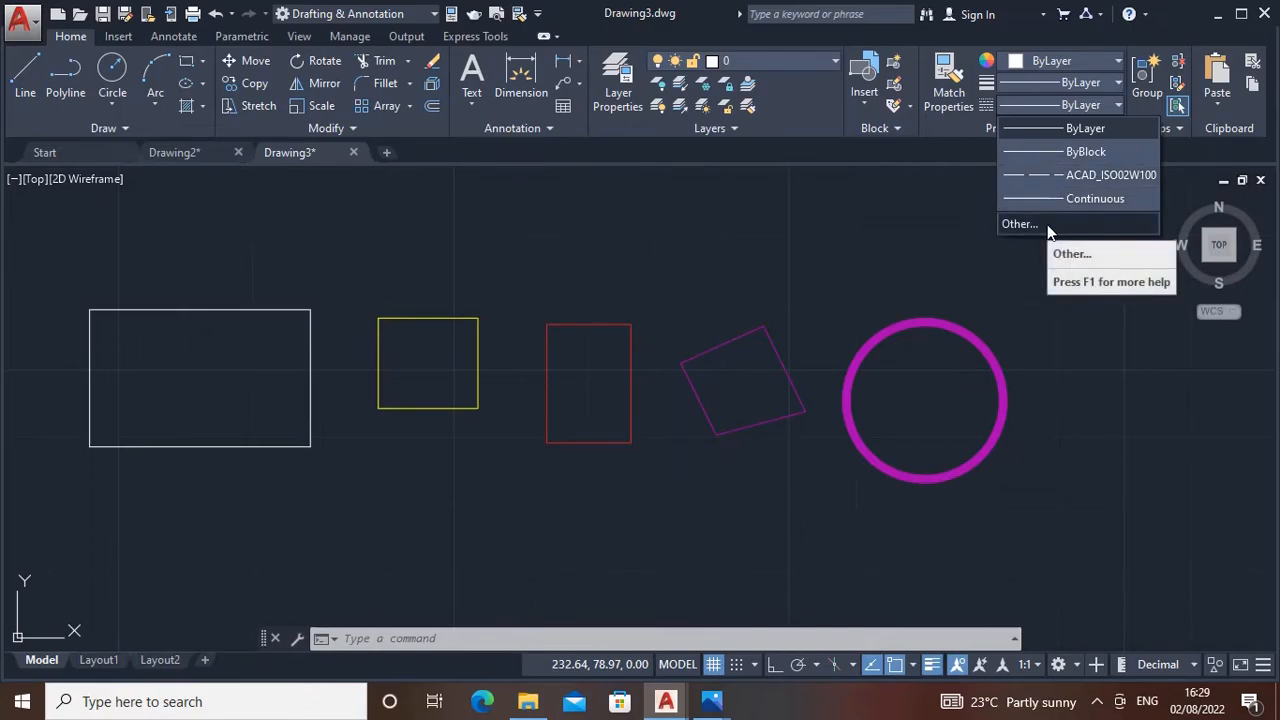
pyautogui.click(1020, 224)
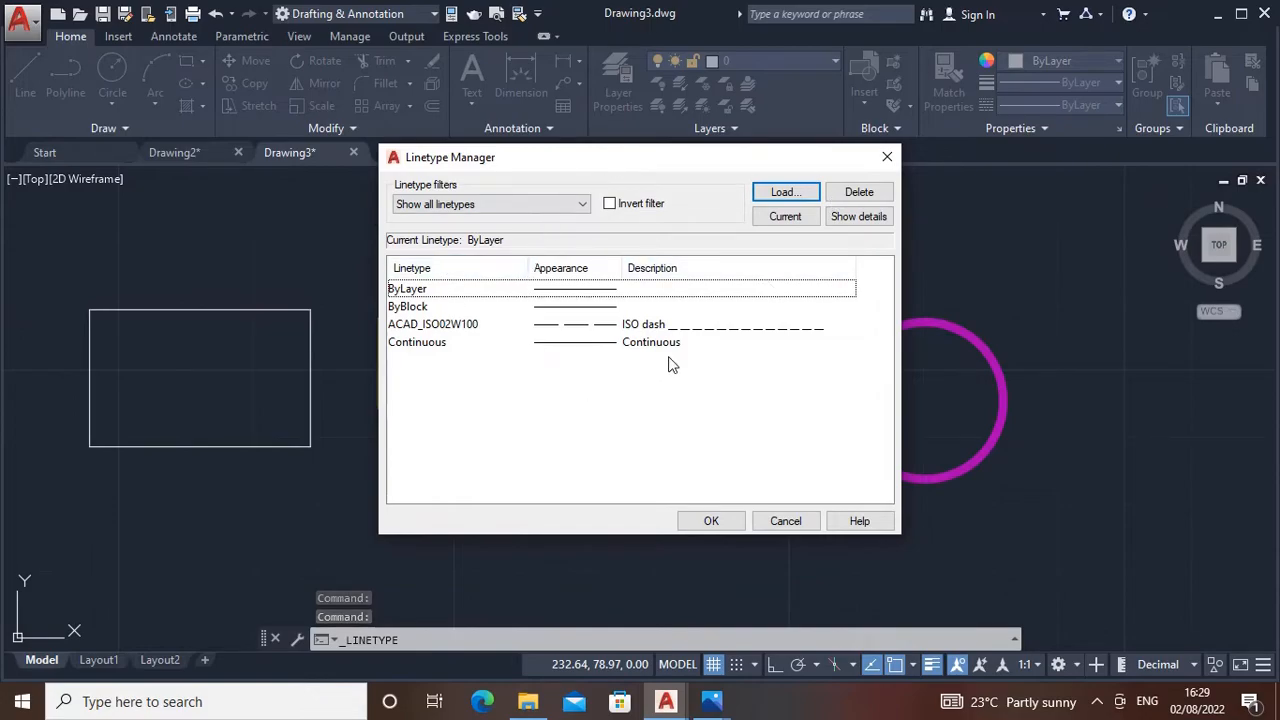
pyautogui.click(884, 160)
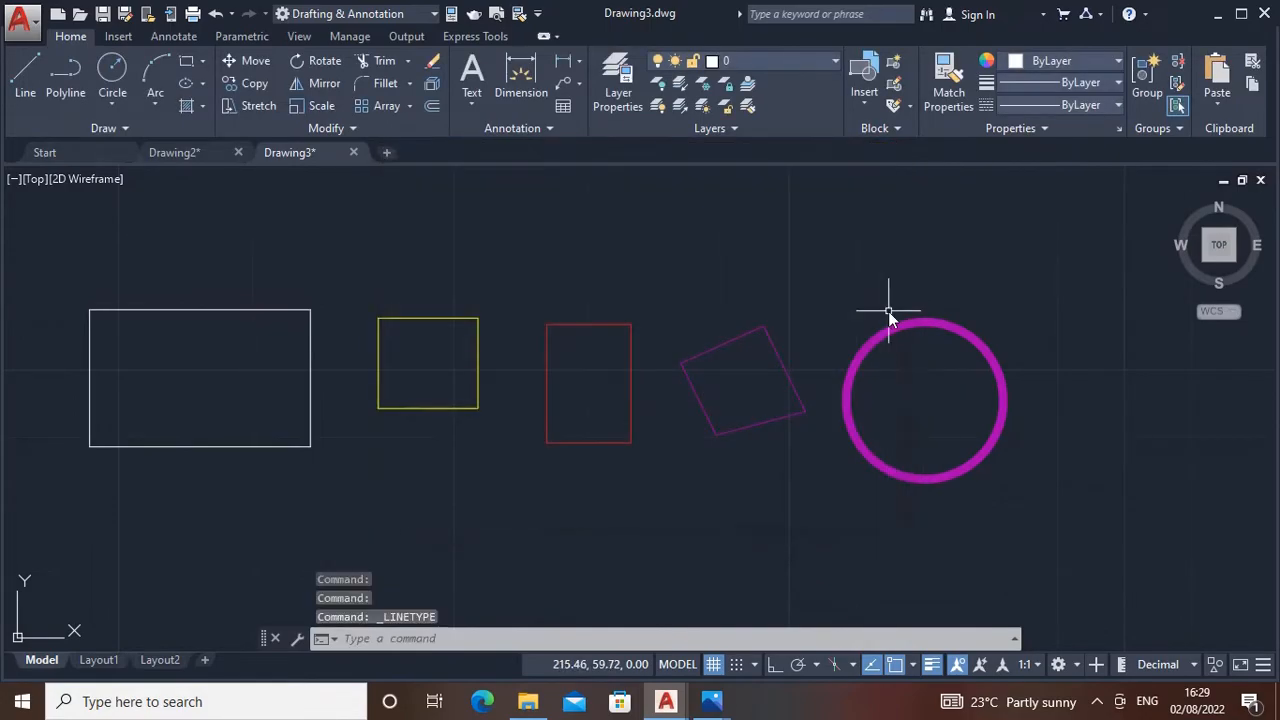
# Step: Bring up the Linetype Manager with the LT command and load the ZIGZAG linetype from acadiso.lin
pyautogui.write('lt')
pyautogui.press('Return')
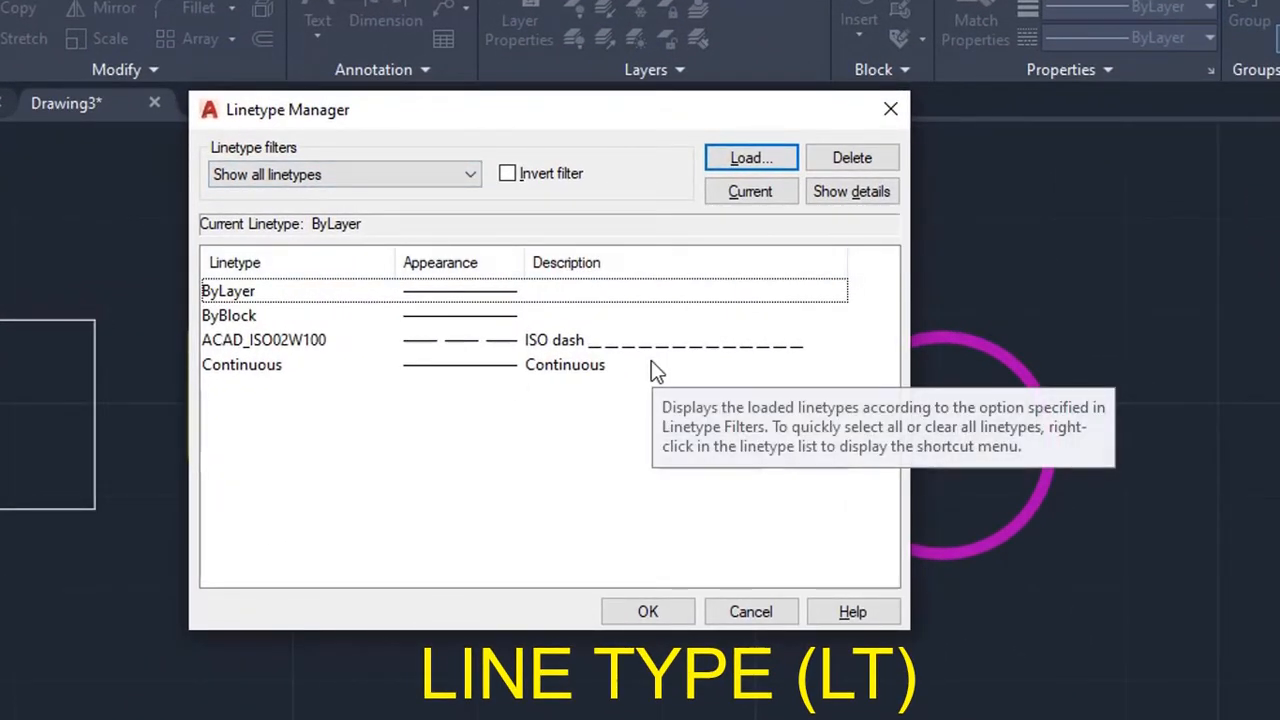
pyautogui.click(757, 162)
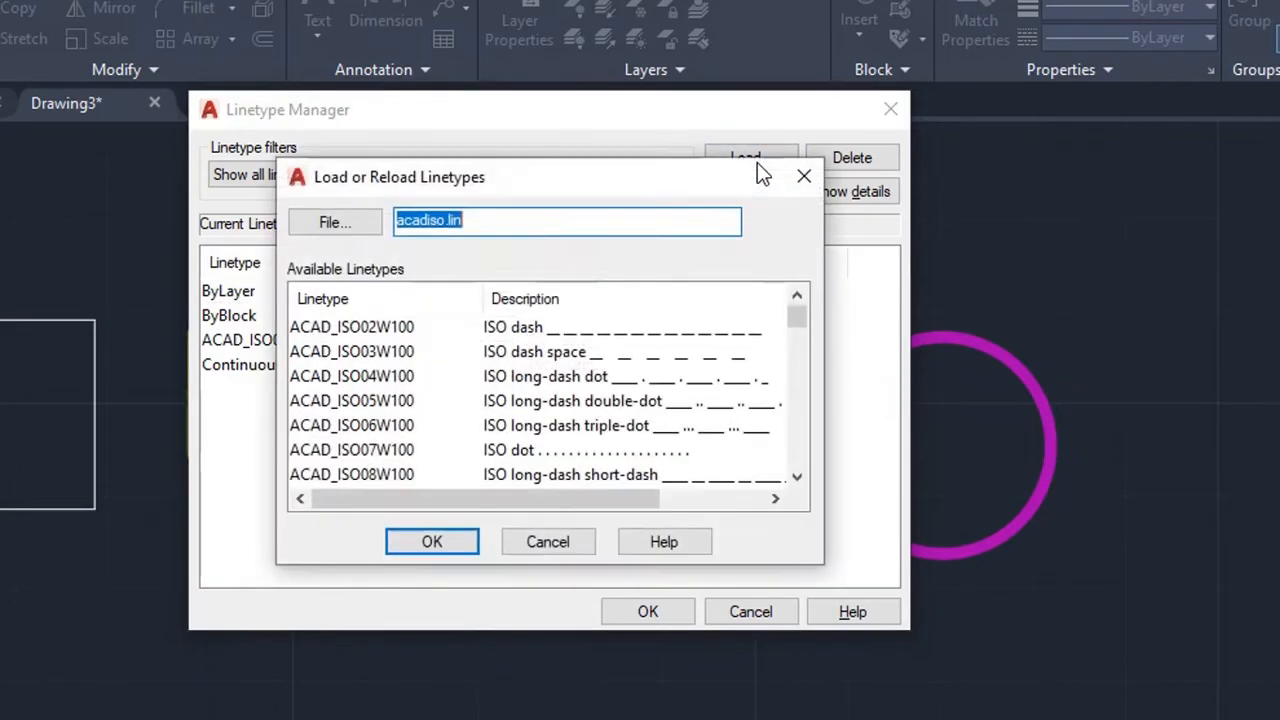
pyautogui.scroll(-12, 600, 410)
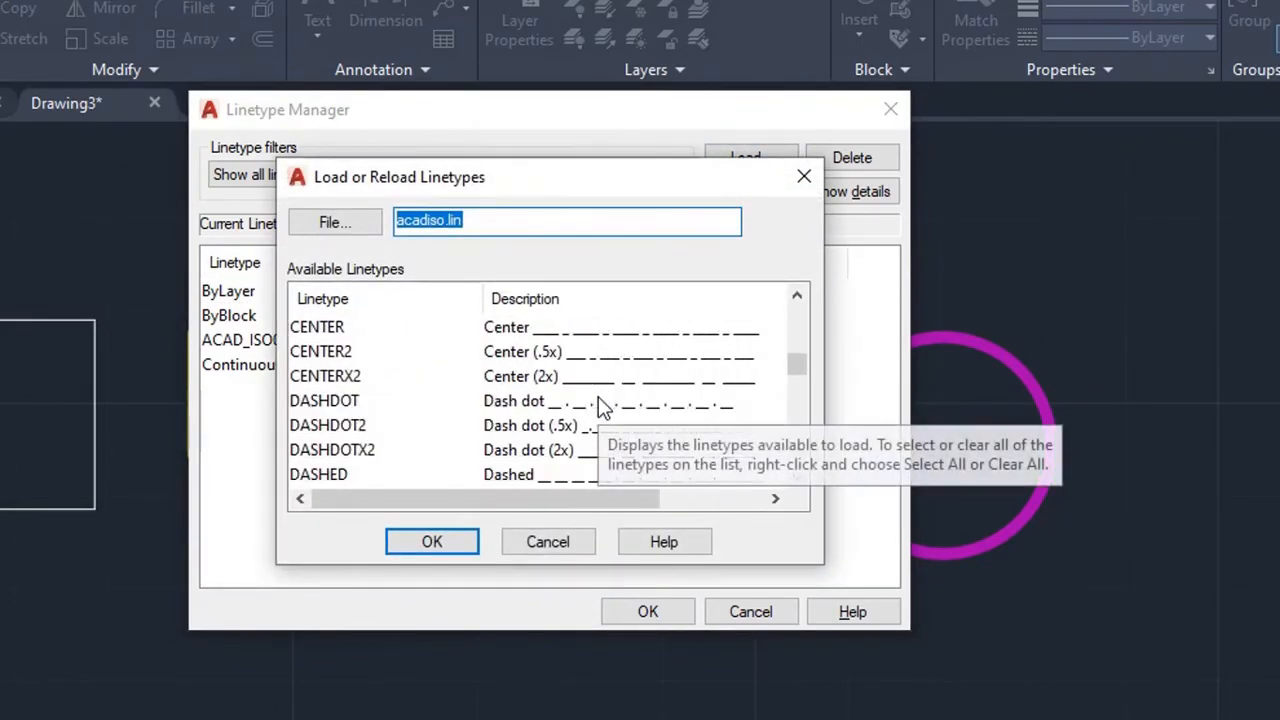
pyautogui.scroll(-6, 603, 403)
pyautogui.scroll(1, 603, 403)
pyautogui.scroll(-1, 603, 403)
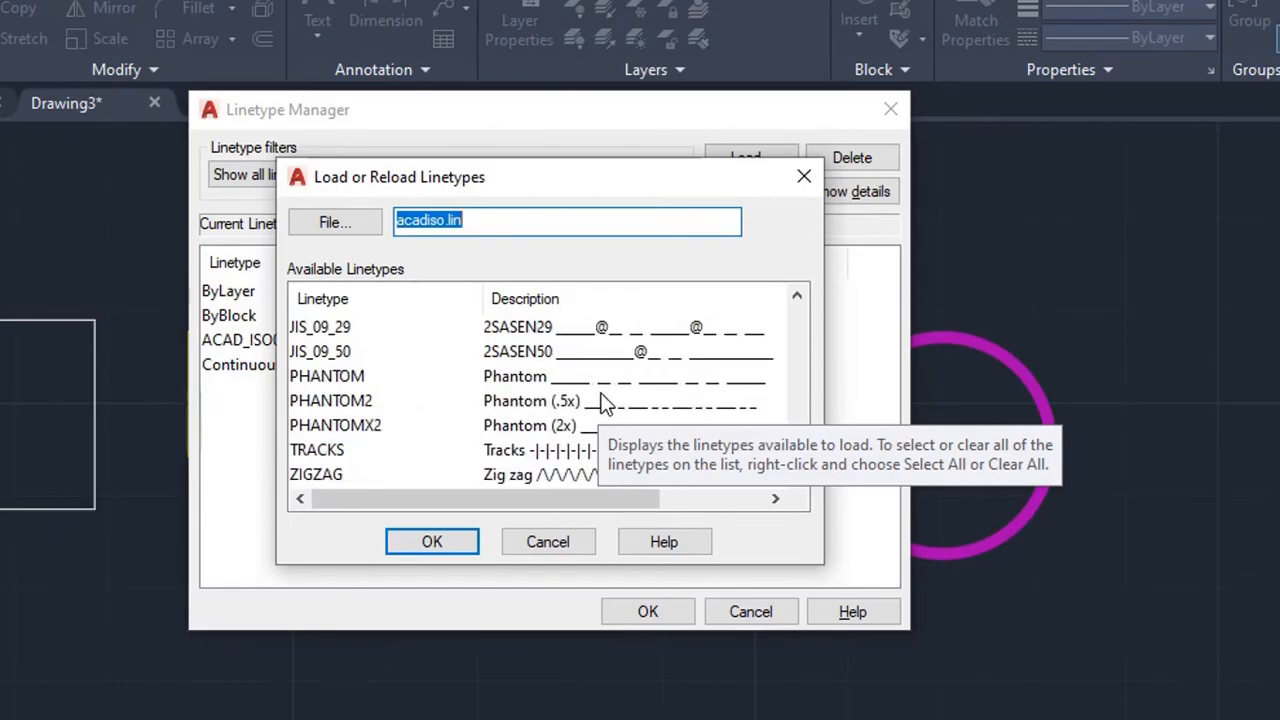
pyautogui.click(507, 478)
pyautogui.click(432, 543)
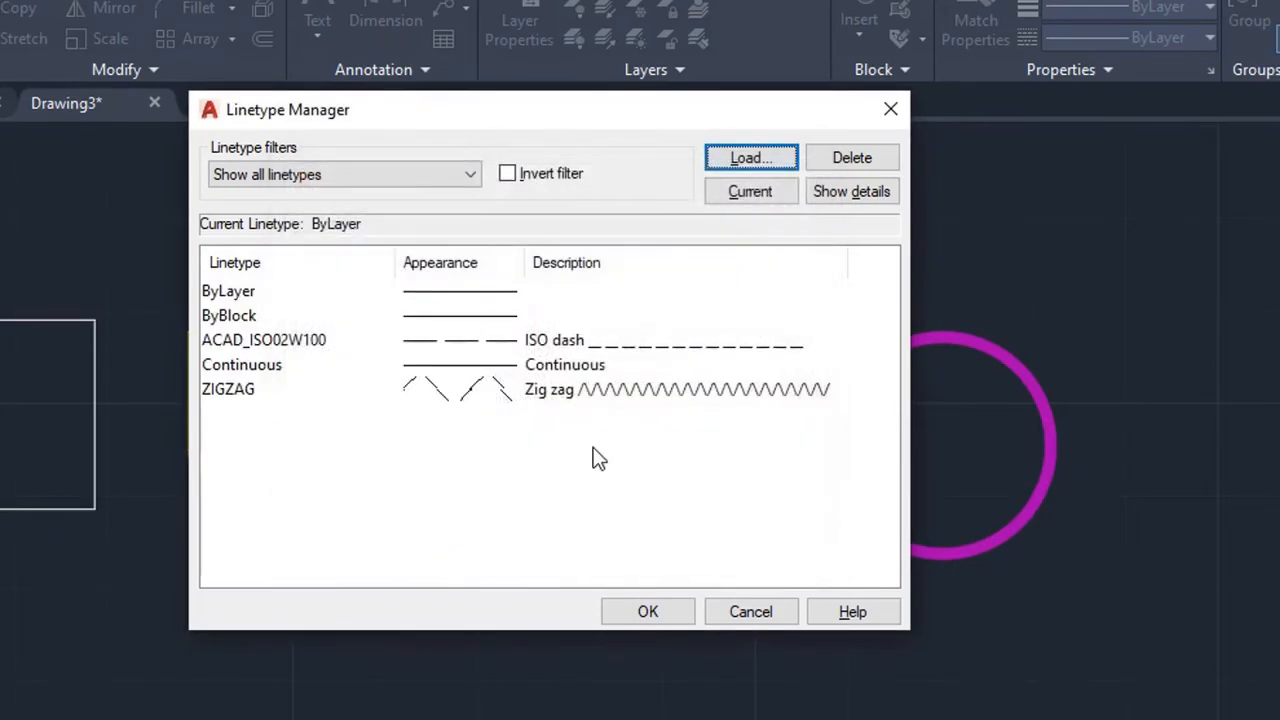
# Step: Load the ACAD_ISO07W100, ACAD_ISO12W100, BATTING, CENTER, CENTER2 and FENCELINE1 linetypes and accept the Linetype Manager
pyautogui.click(749, 159)
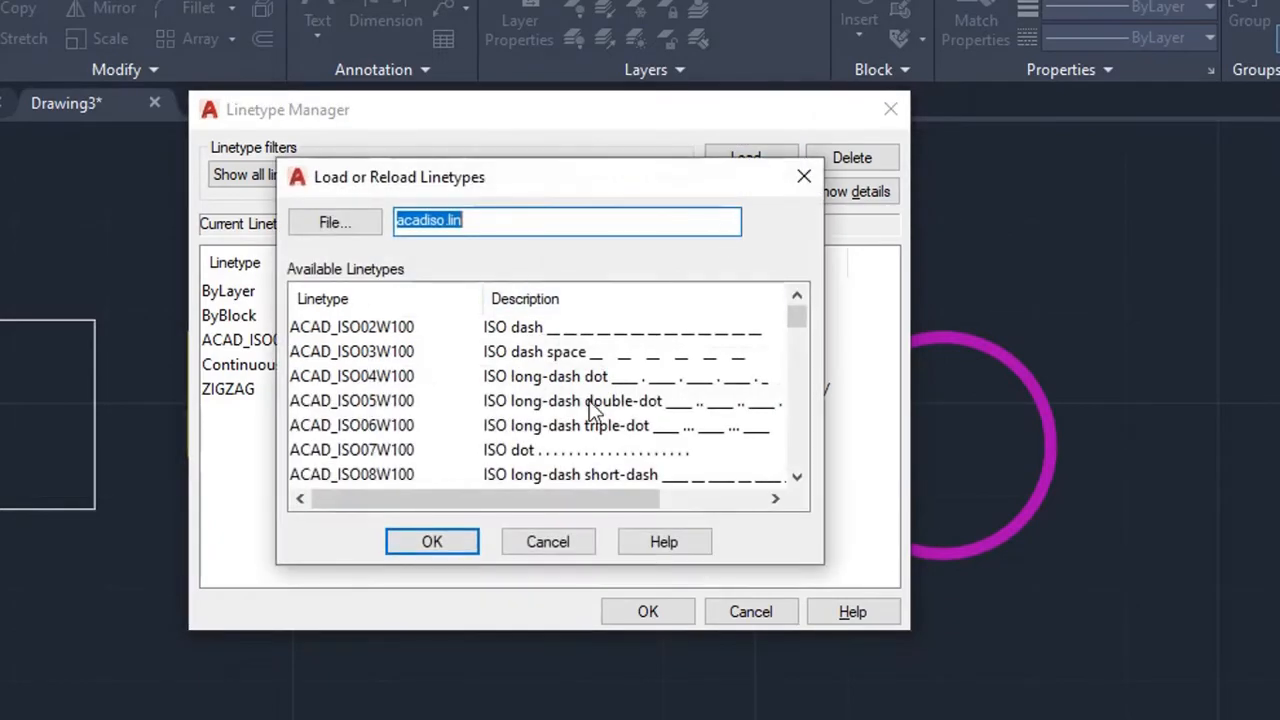
pyautogui.scroll(-1, 630, 420)
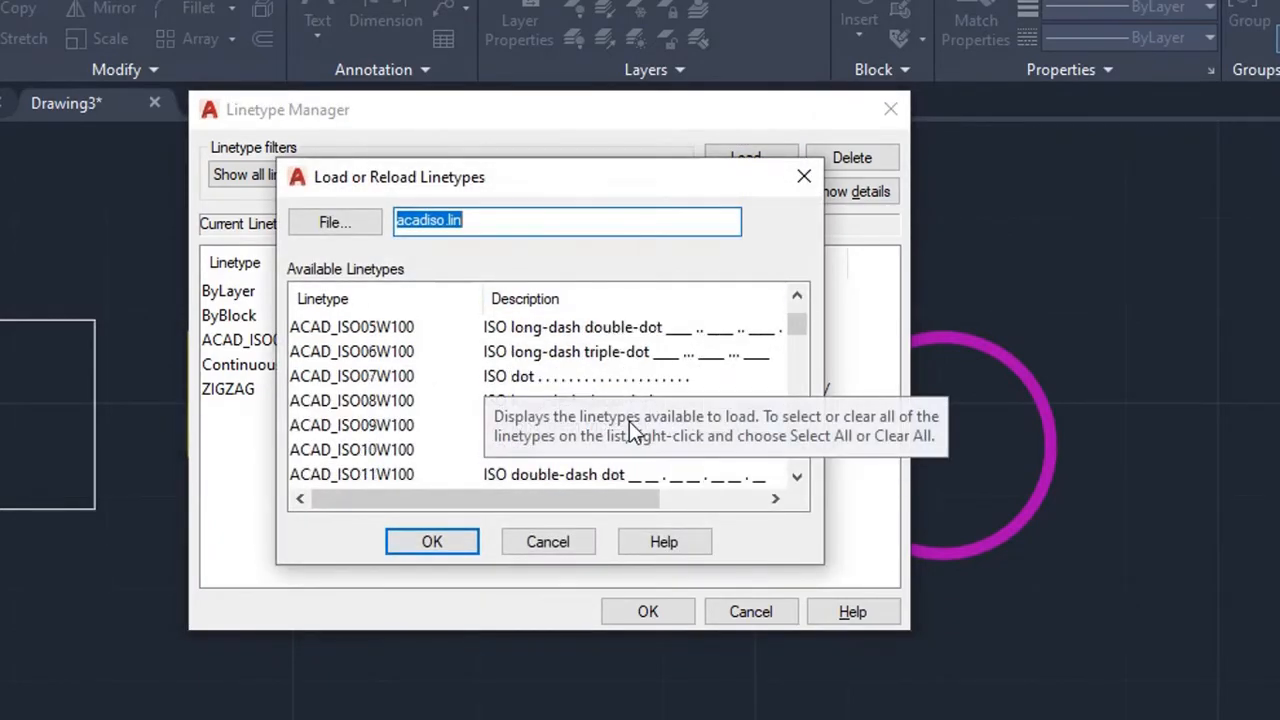
pyautogui.scroll(-2, 566, 388)
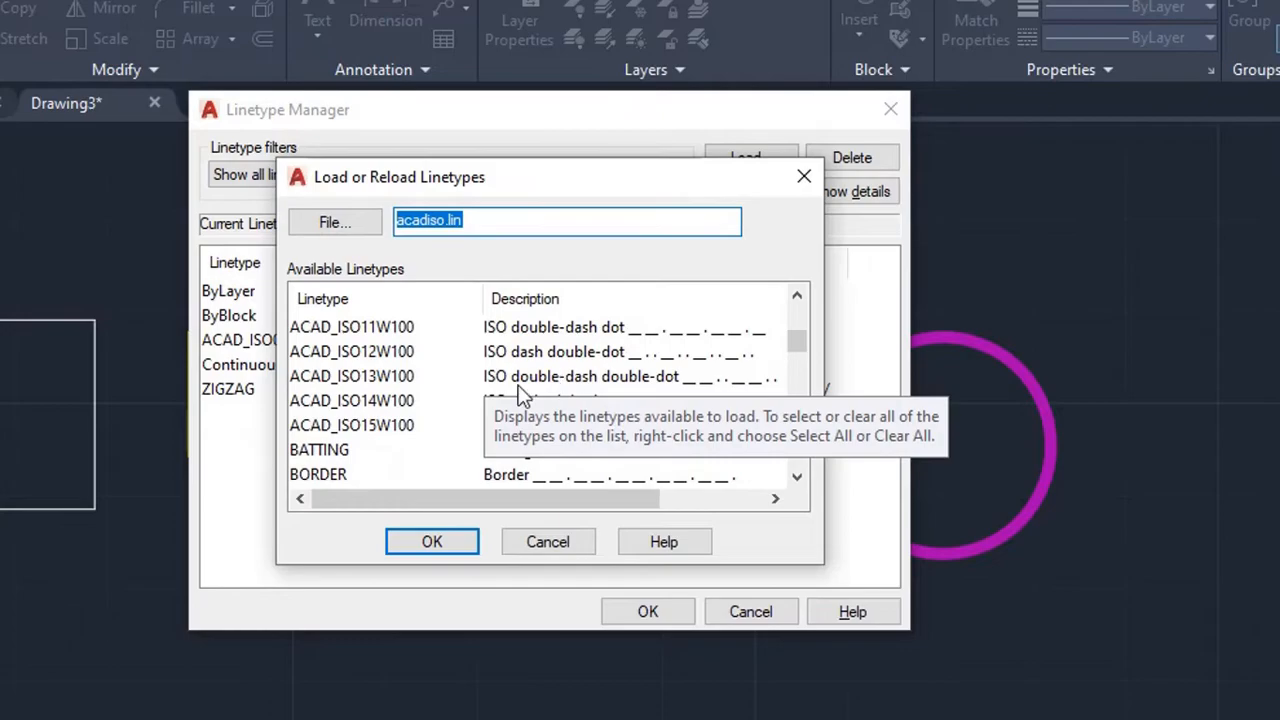
pyautogui.scroll(2, 560, 362)
pyautogui.click(577, 351)
pyautogui.click(564, 375)
pyautogui.press('c')
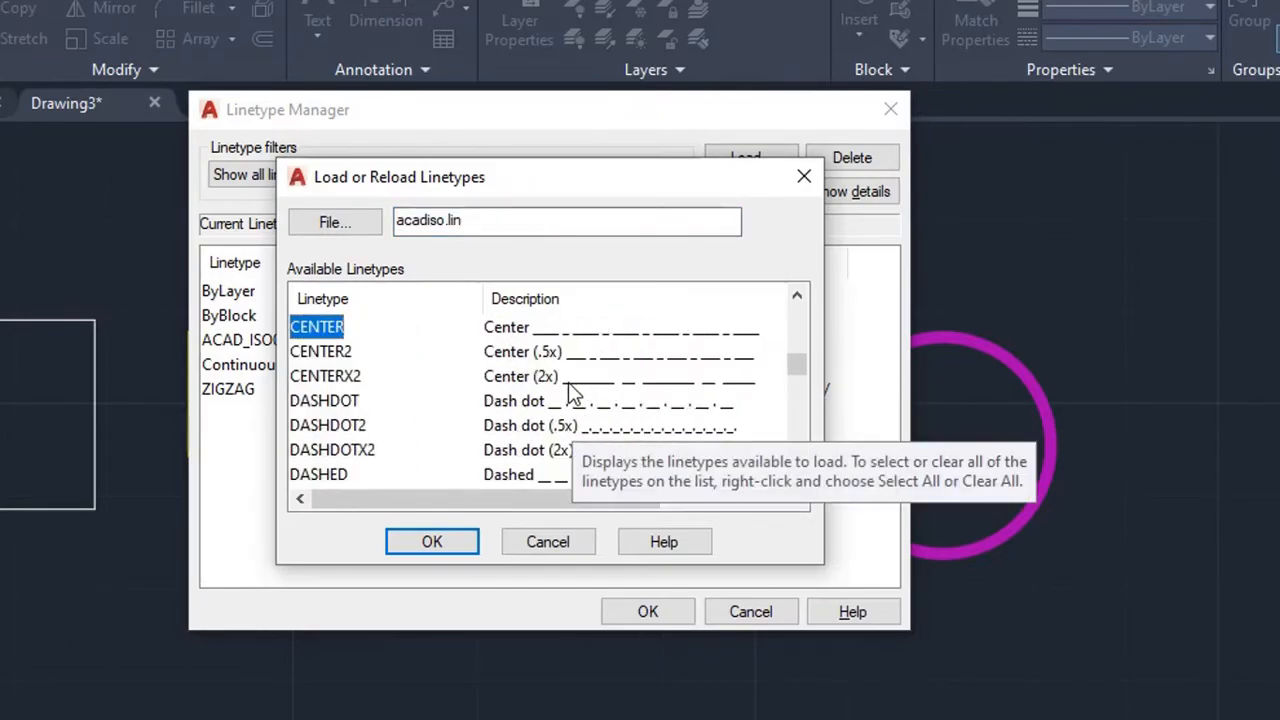
pyautogui.keyDown('shift'); pyautogui.click(607, 360); pyautogui.keyUp('shift')
pyautogui.scroll(-3, 607, 363)
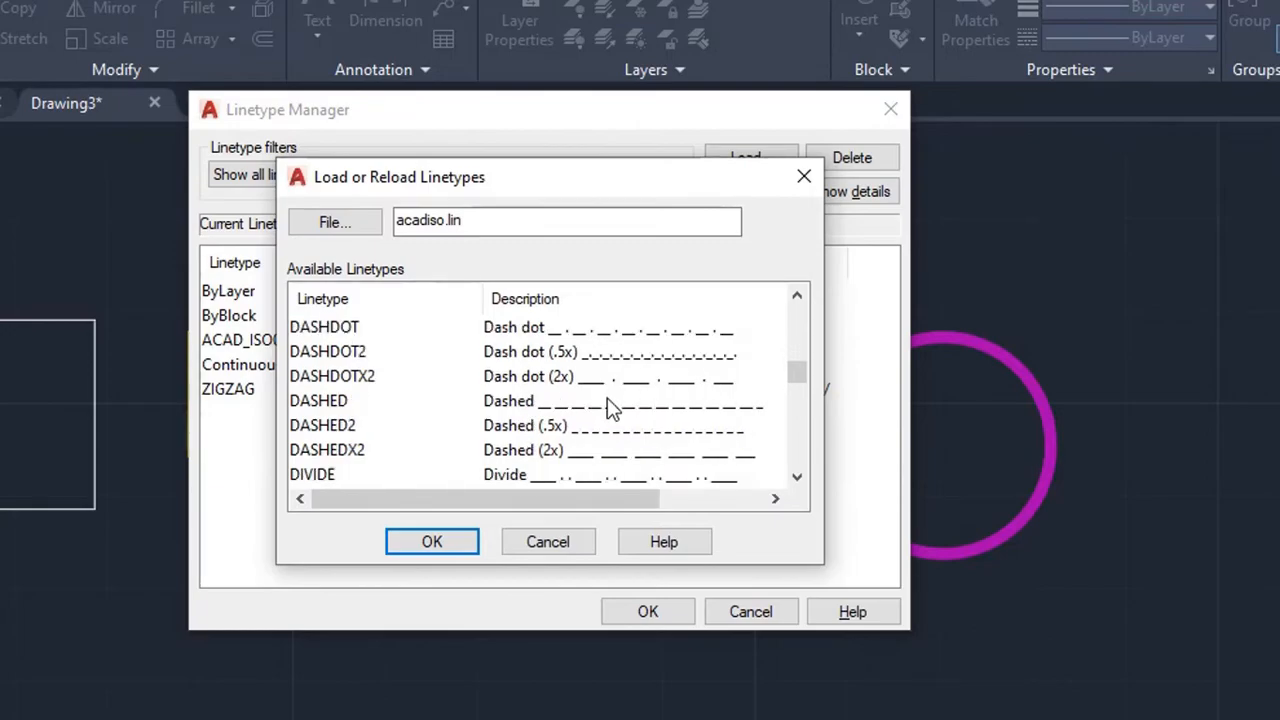
pyautogui.scroll(-1, 607, 415)
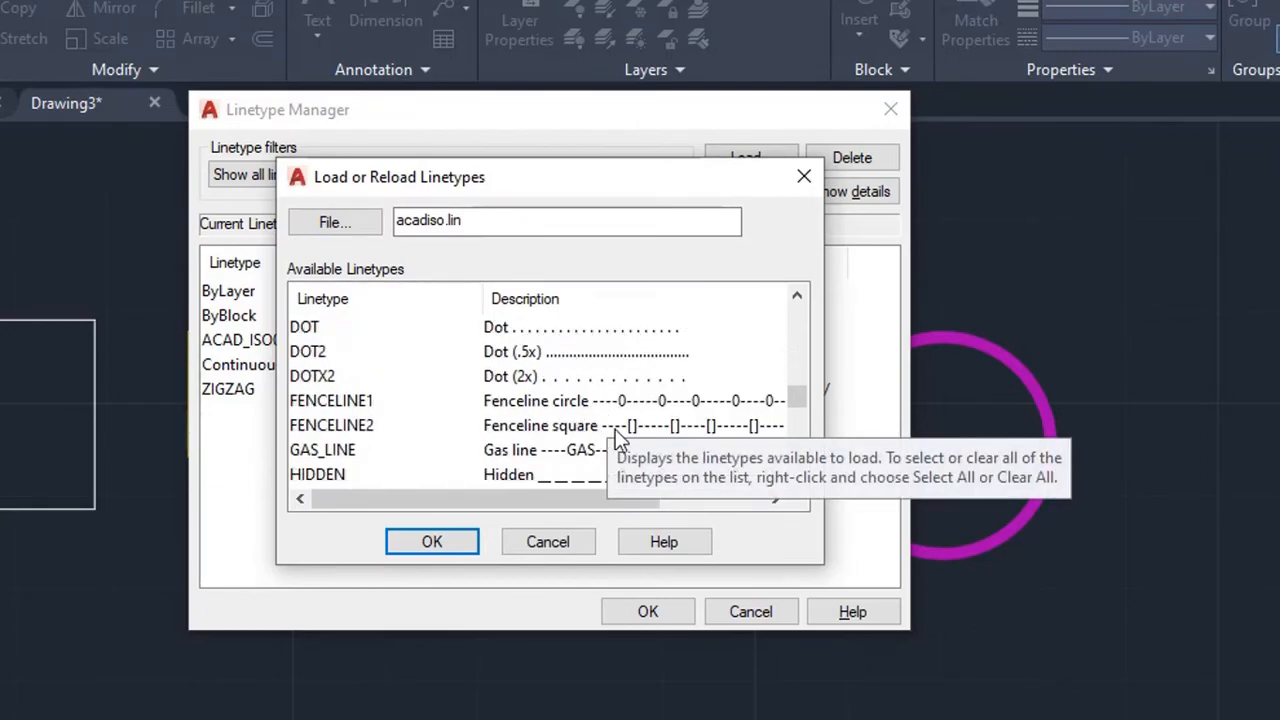
pyautogui.click(661, 402)
pyautogui.click(445, 541)
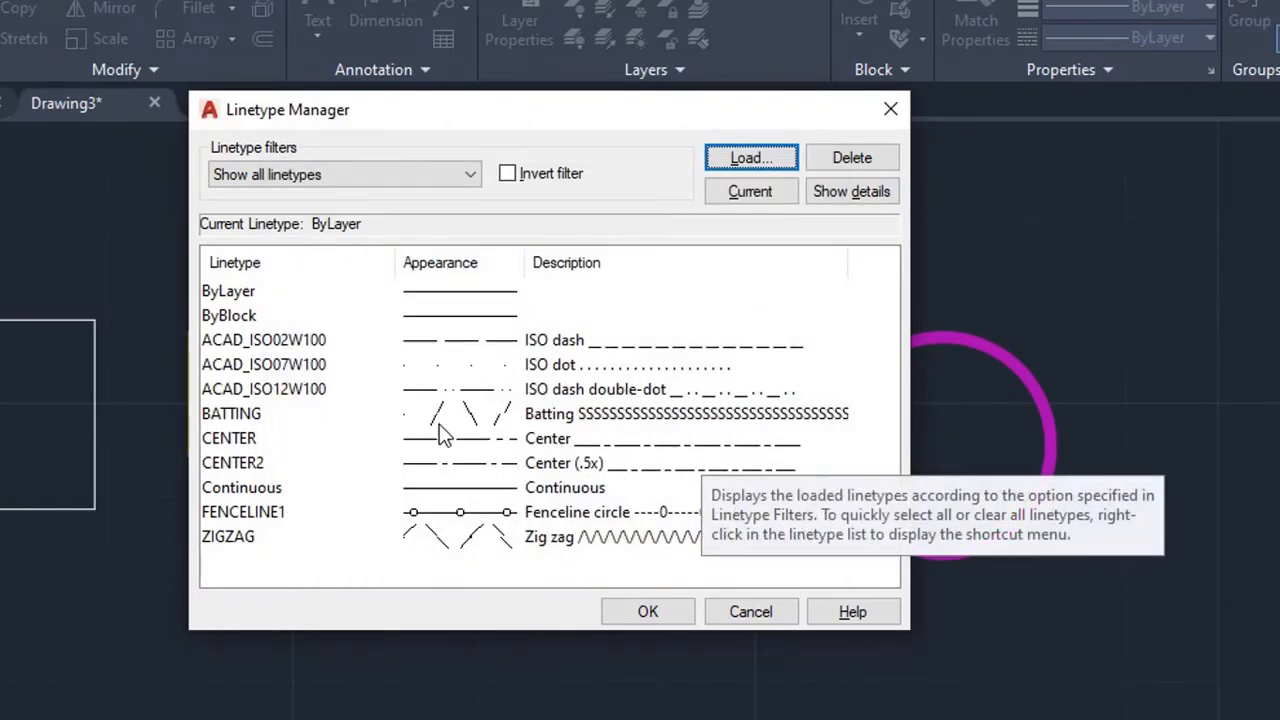
pyautogui.click(630, 613)
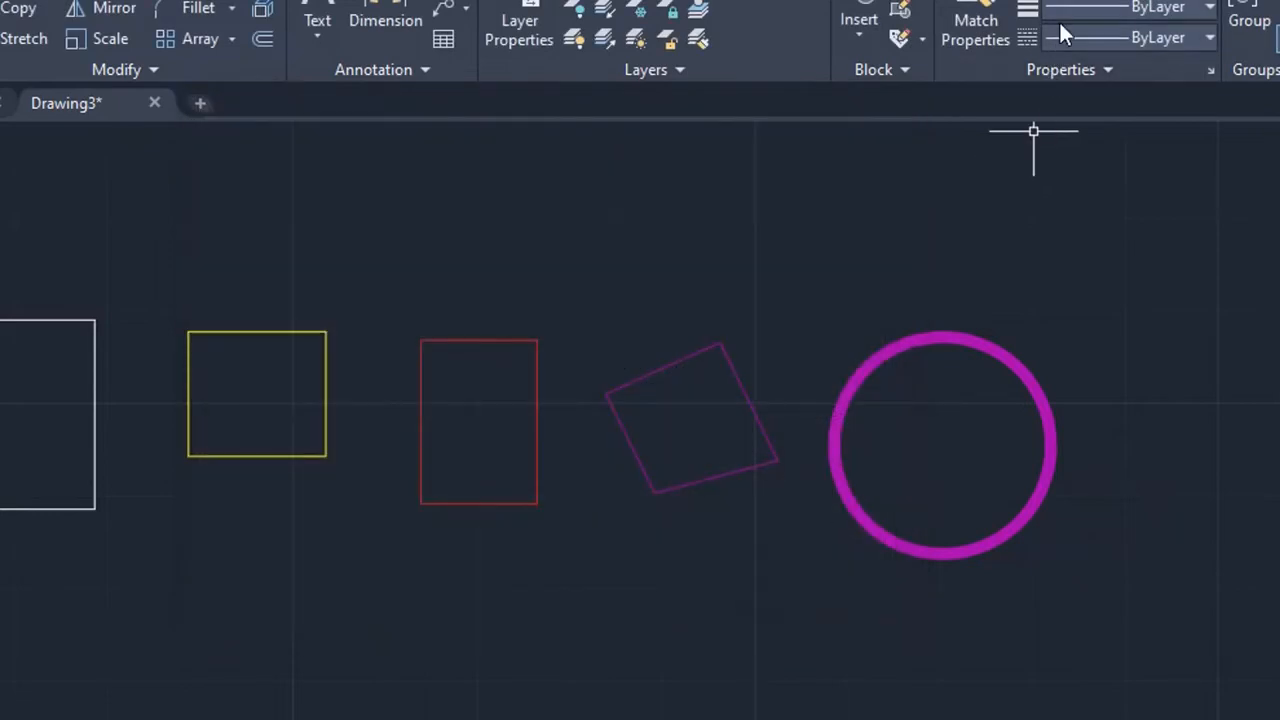
# Step: Browse the loaded linetypes and set FENCELINE1 as the current linetype
pyautogui.click(1160, 36)
pyautogui.scroll(-1, 1150, 160)
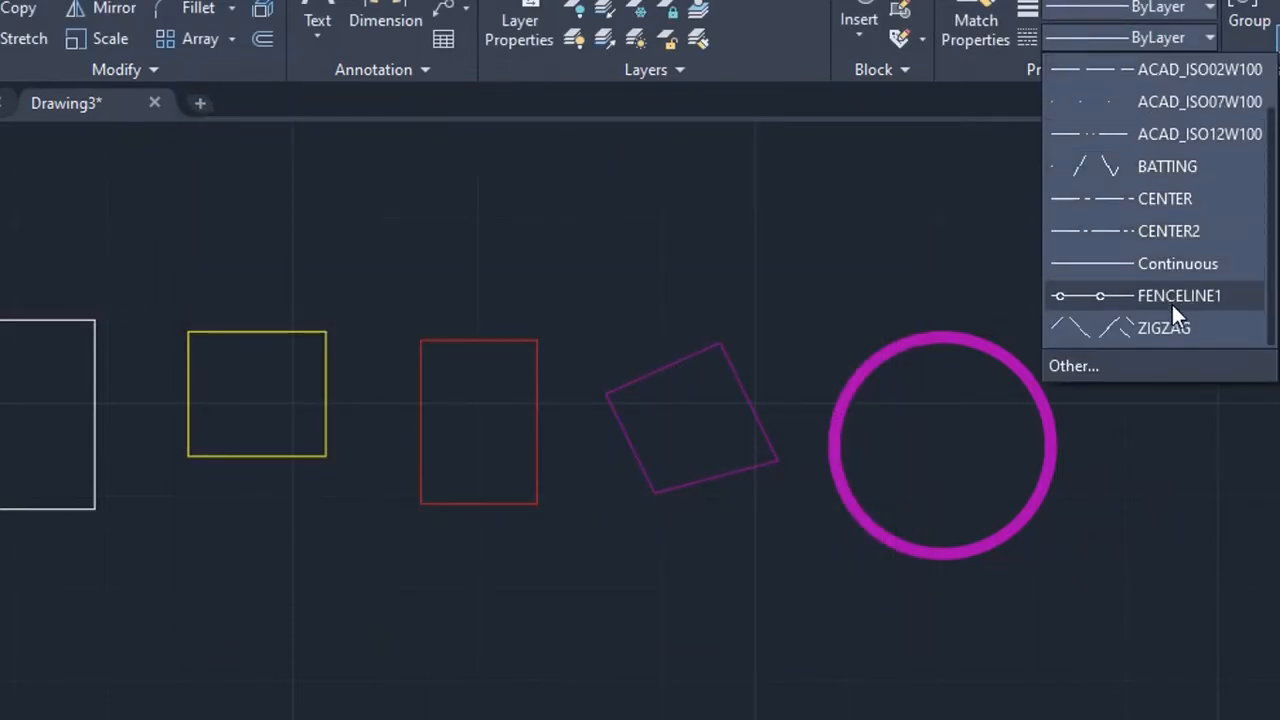
pyautogui.scroll(1, 1172, 295)
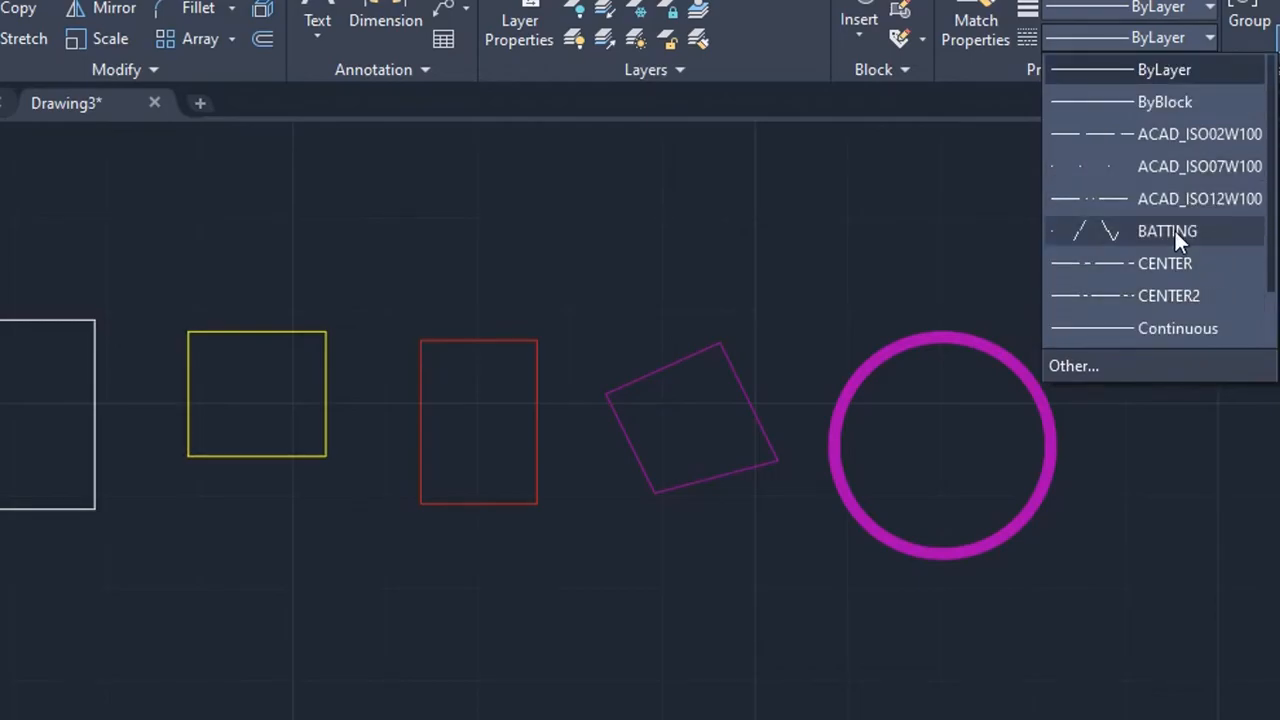
pyautogui.scroll(-1, 1177, 245)
pyautogui.click(1157, 305)
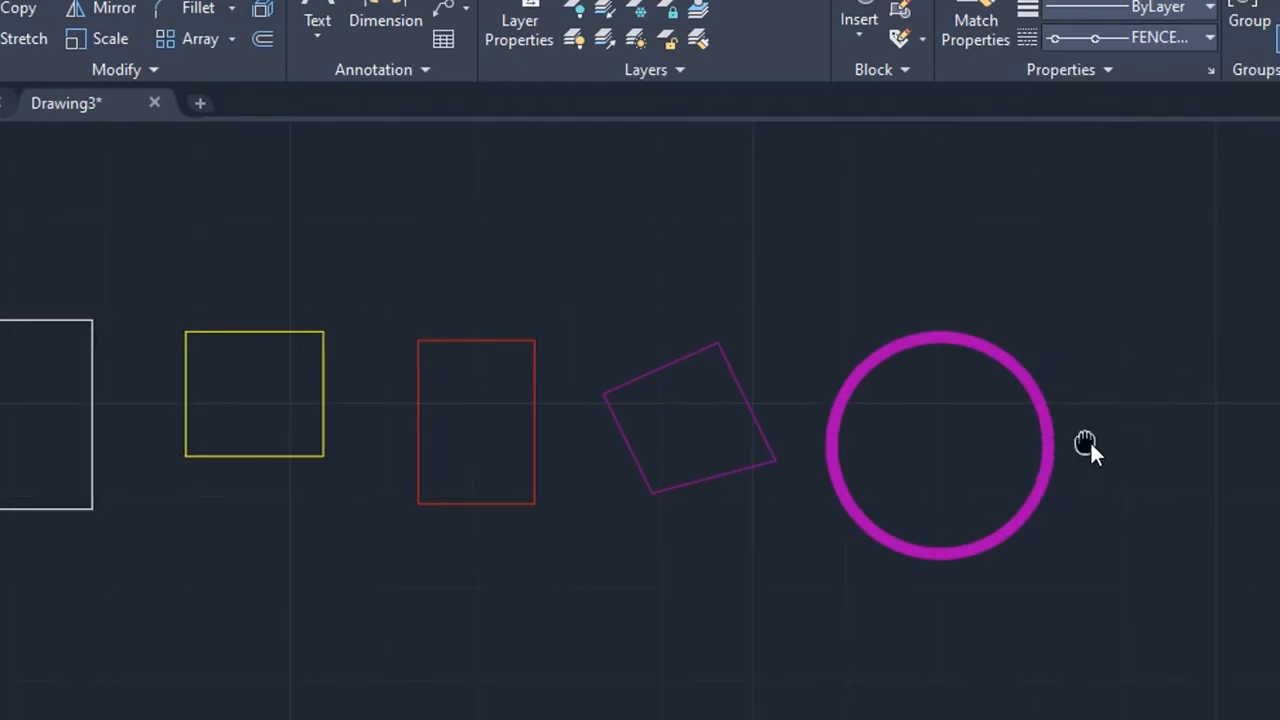
# Step: Draw a circle with a radius of about 14.55 units beside the thick magenta circle and inspect its outline
pyautogui.moveTo(1090, 440); pyautogui.dragTo(744, 387, button='middle')
pyautogui.write('c')
pyautogui.press('Return')
pyautogui.click(868, 445)
pyautogui.click(988, 386)
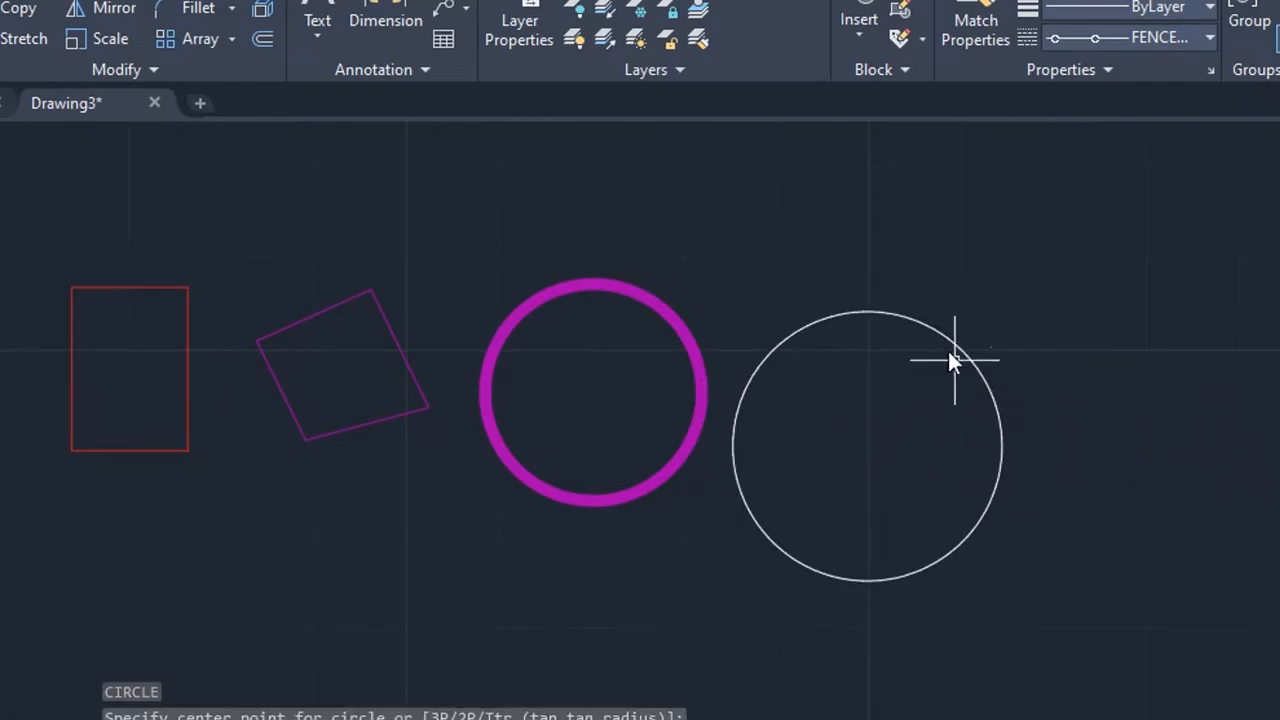
pyautogui.scroll(6, 946, 345)
pyautogui.scroll(-4, 943, 339)
pyautogui.scroll(-2, 940, 345)
pyautogui.moveTo(908, 377); pyautogui.dragTo(955, 395, button='middle')
# Step: Show the properties of the new FENCELINE1 circle and set its linetype scale to 1
pyautogui.moveTo(953, 331)
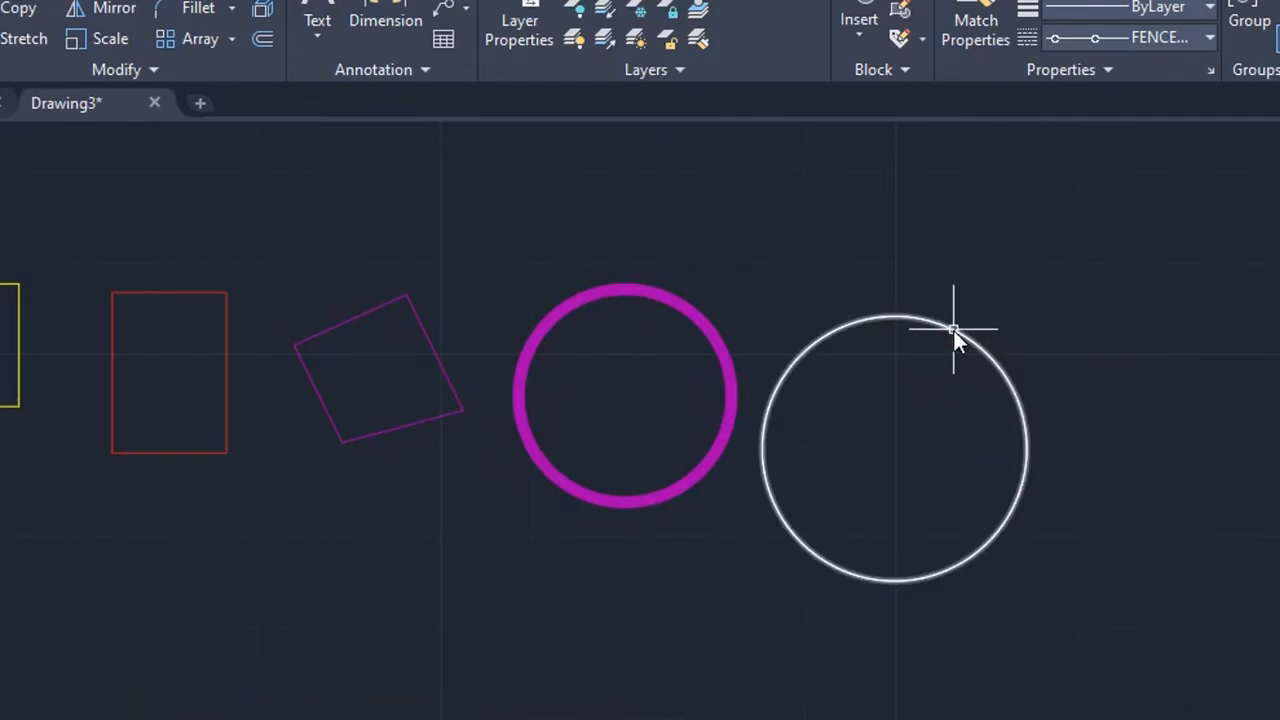
pyautogui.click(953, 331)
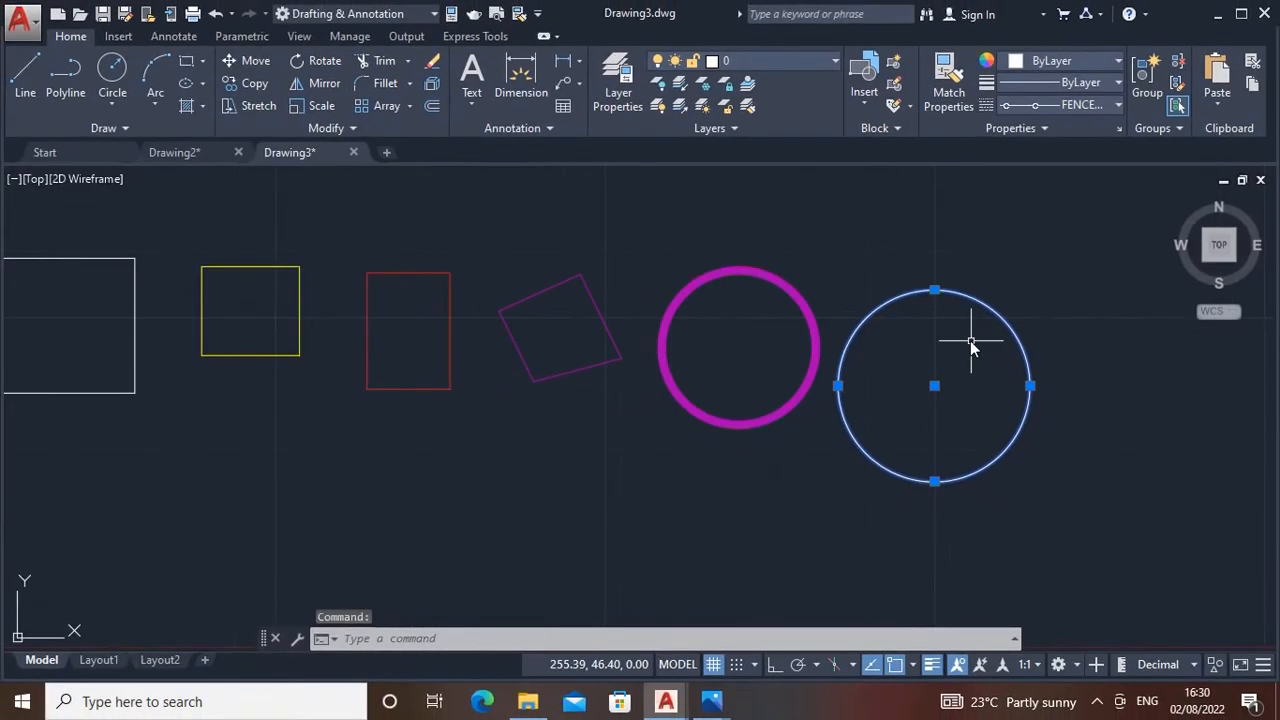
pyautogui.hotkey('ctrl', '1')
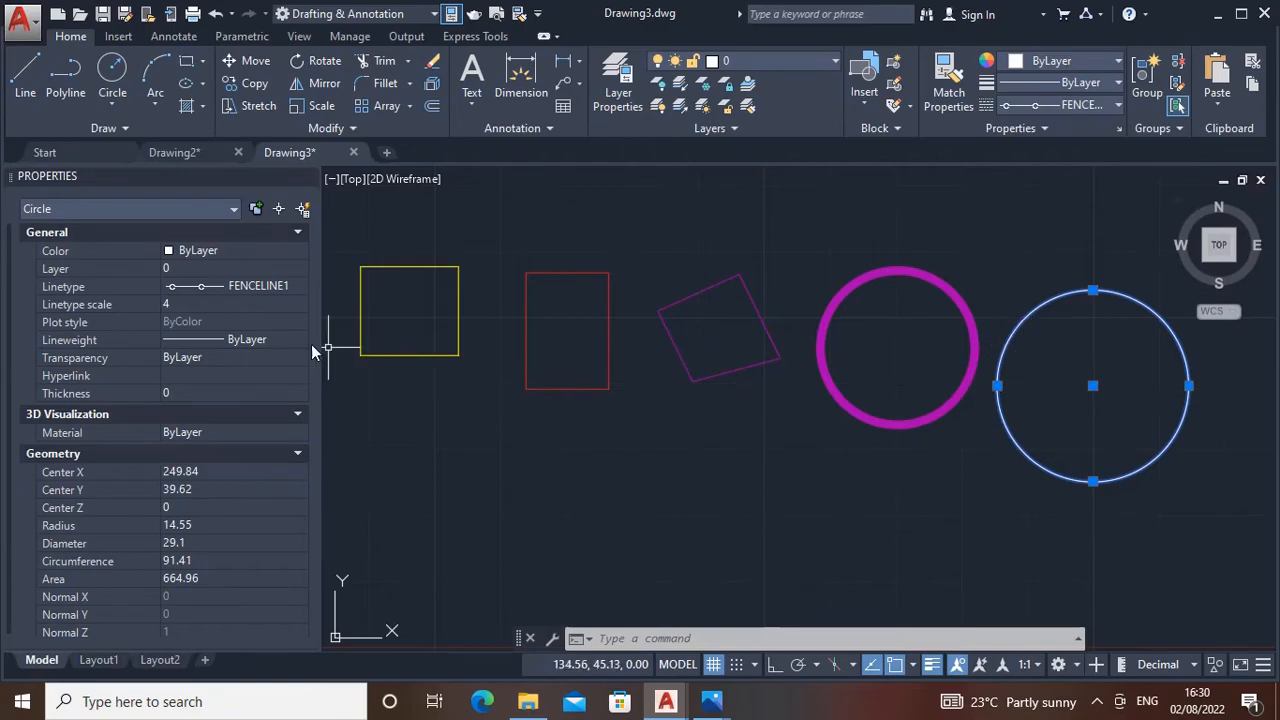
pyautogui.click(180, 303)
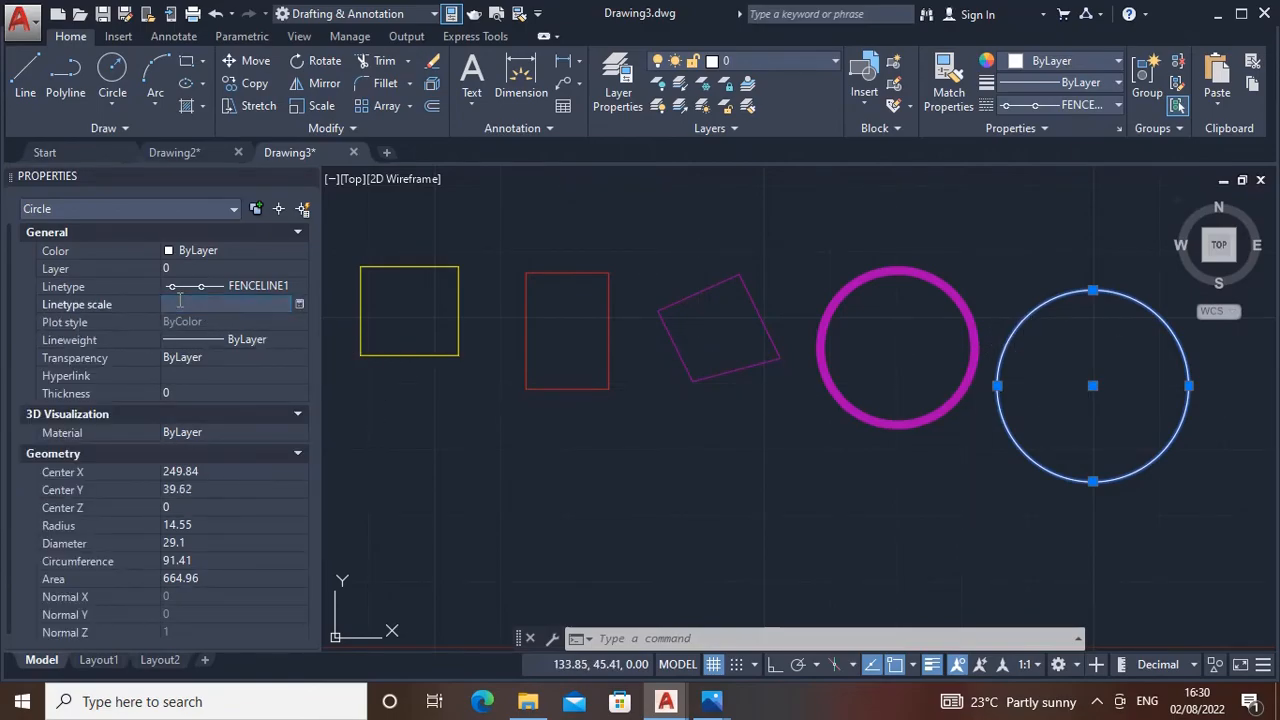
pyautogui.write('1')
pyautogui.press('Return')
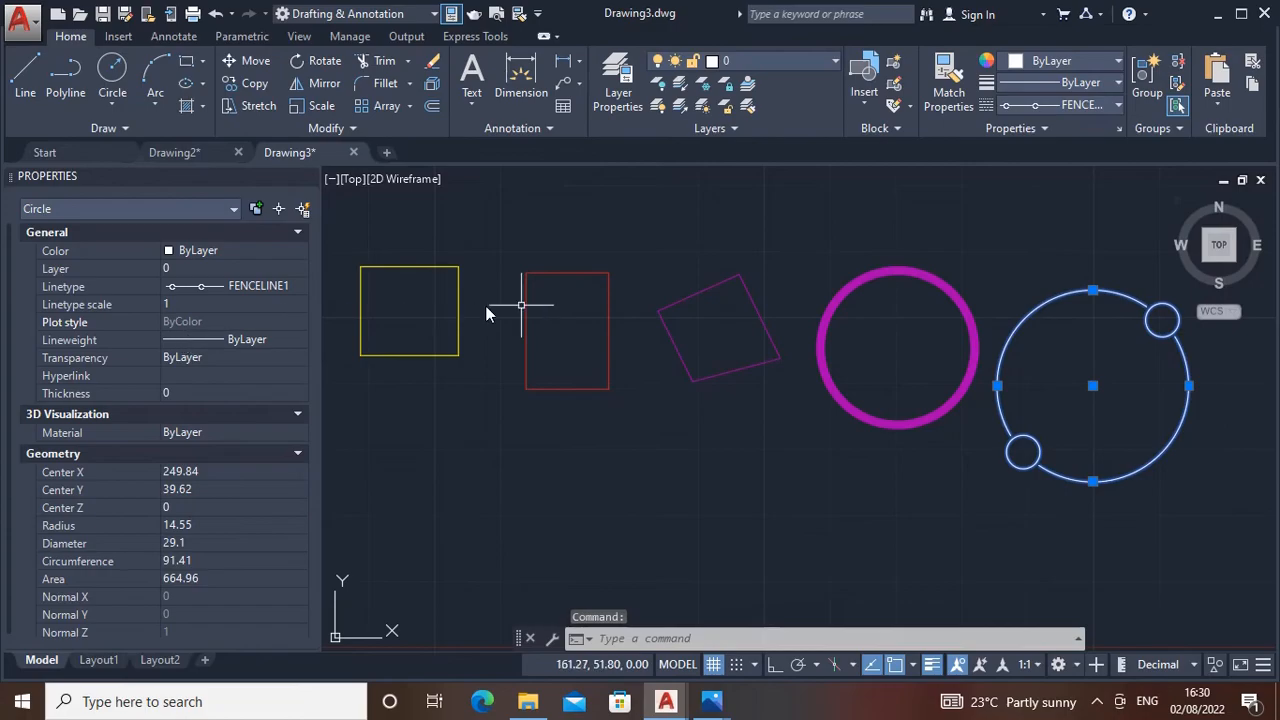
# Step: Set the selected circle's linetype scale to 2
pyautogui.click(185, 304)
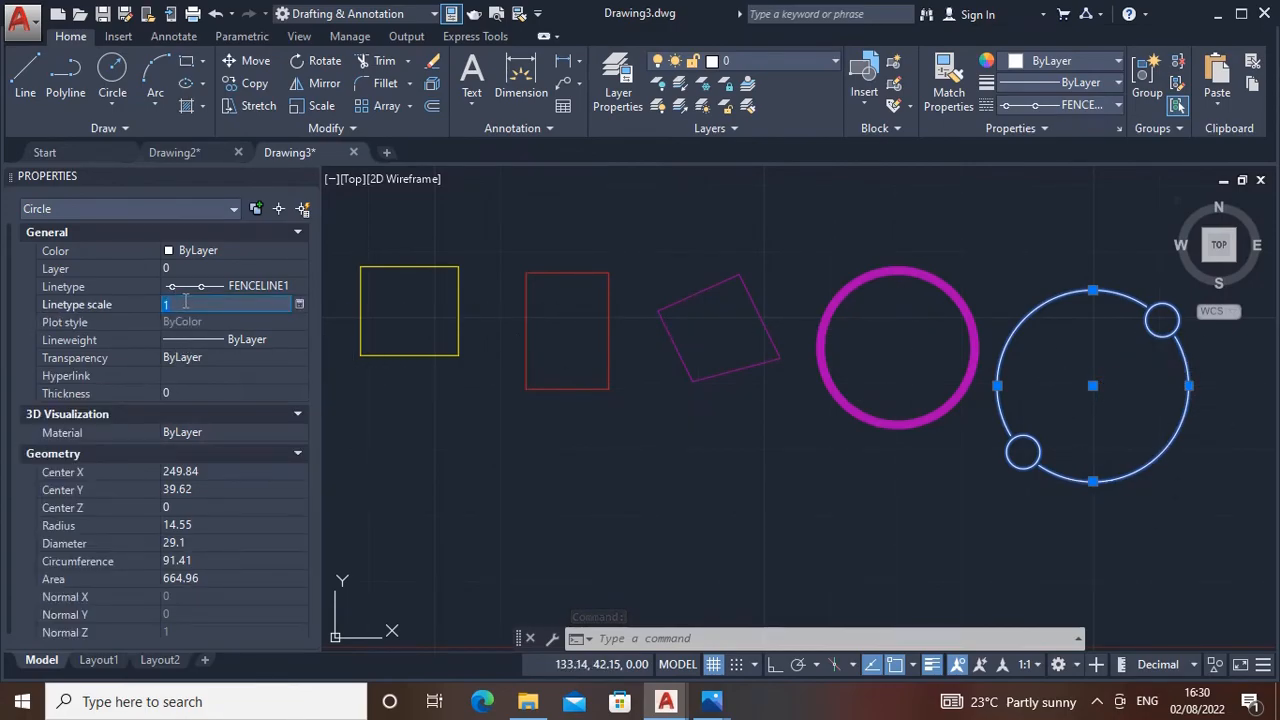
pyautogui.write('2')
pyautogui.press('Return')
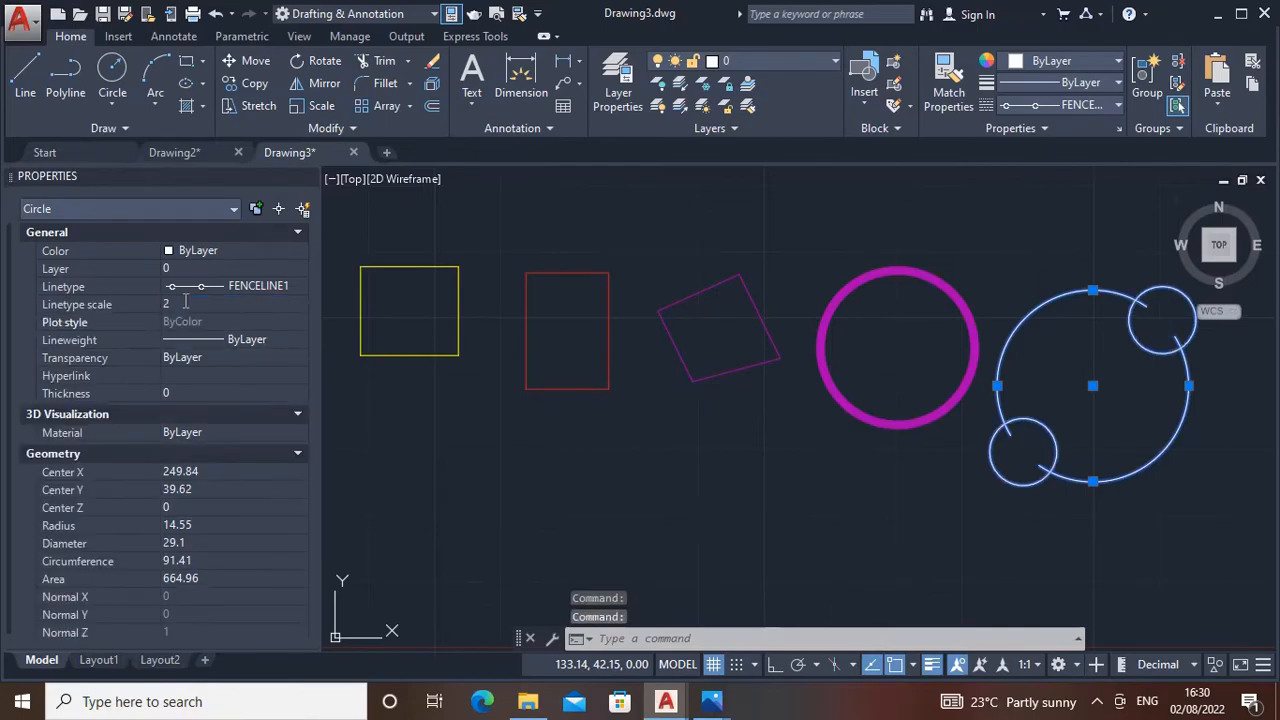
# Step: Set the selected FENCELINE1 circle's linetype scale to 0.5, clear the selection and close its properties
pyautogui.click(185, 303)
pyautogui.write('.')
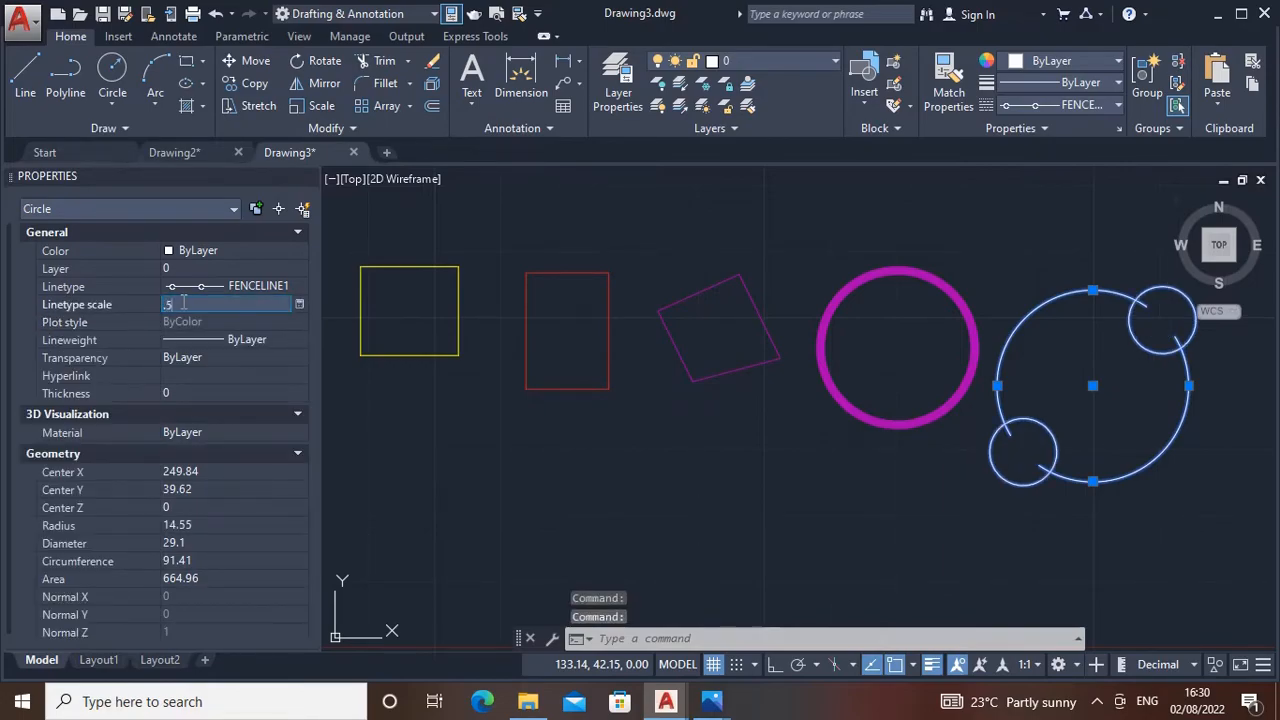
pyautogui.write('5')
pyautogui.press('Return')
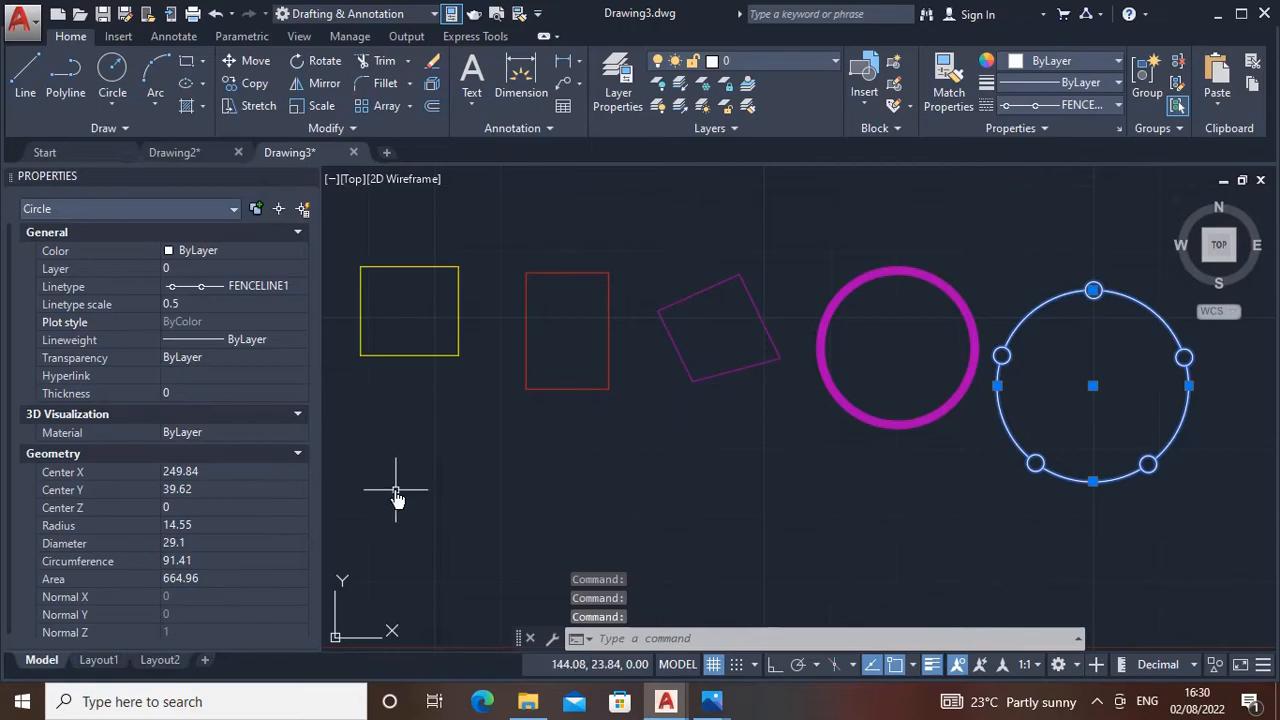
pyautogui.click(773, 469)
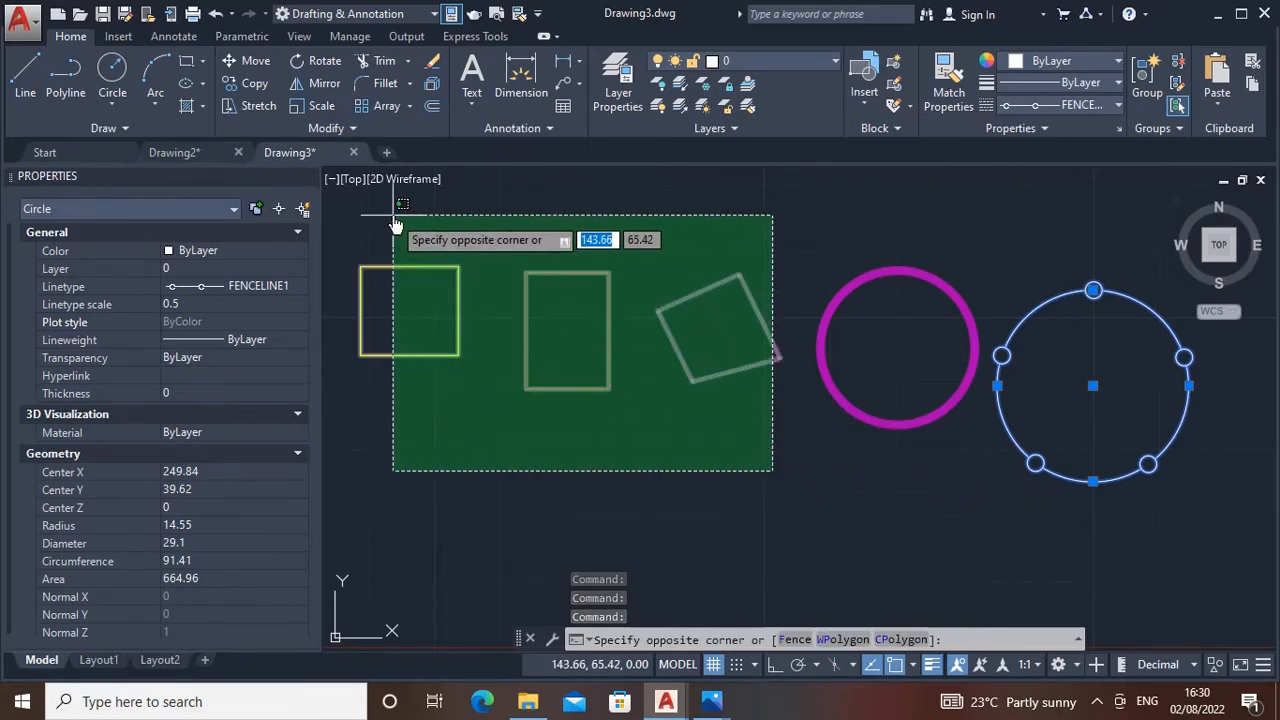
pyautogui.press('Escape')
pyautogui.press('Escape')
pyautogui.click(308, 179)
# Step: Set ZIGZAG as the current linetype and draw a nearly horizontal line about 45 units long beyond the FENCELINE1 circle
pyautogui.scroll(-2, 565, 392)
pyautogui.scroll(-2, 900, 382)
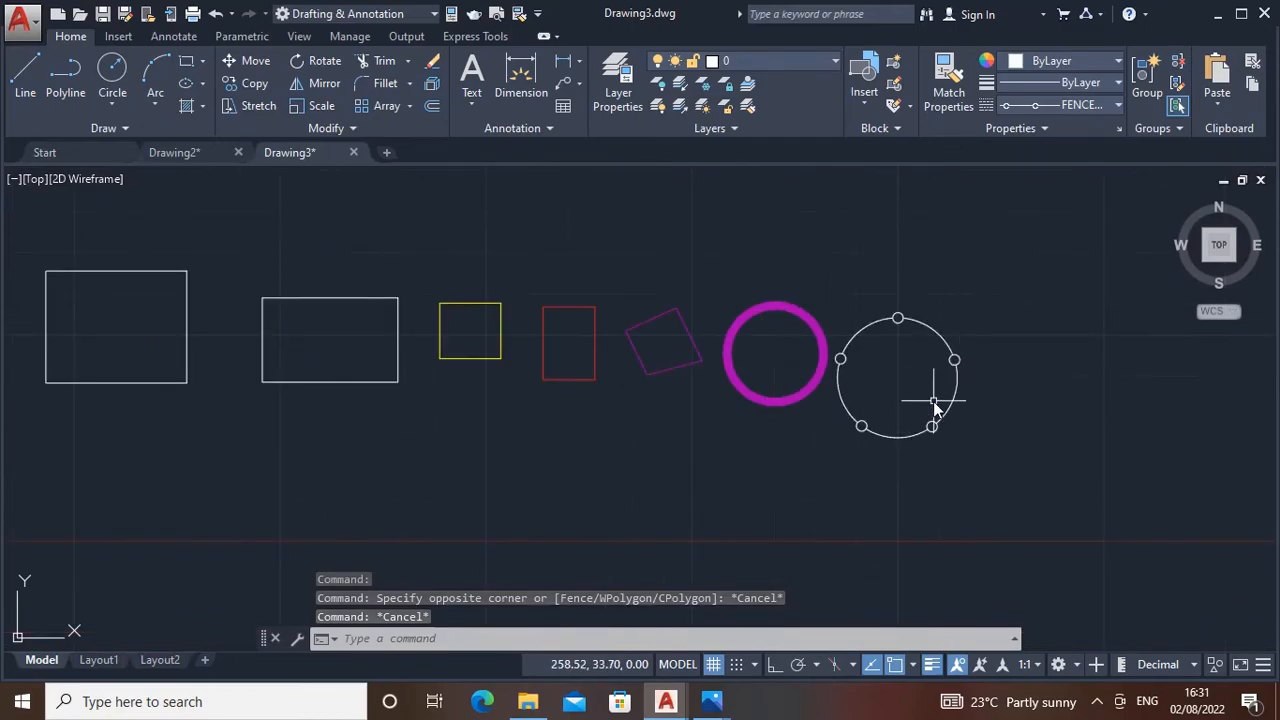
pyautogui.moveTo(934, 400); pyautogui.dragTo(901, 403, button='middle')
pyautogui.click(1113, 104)
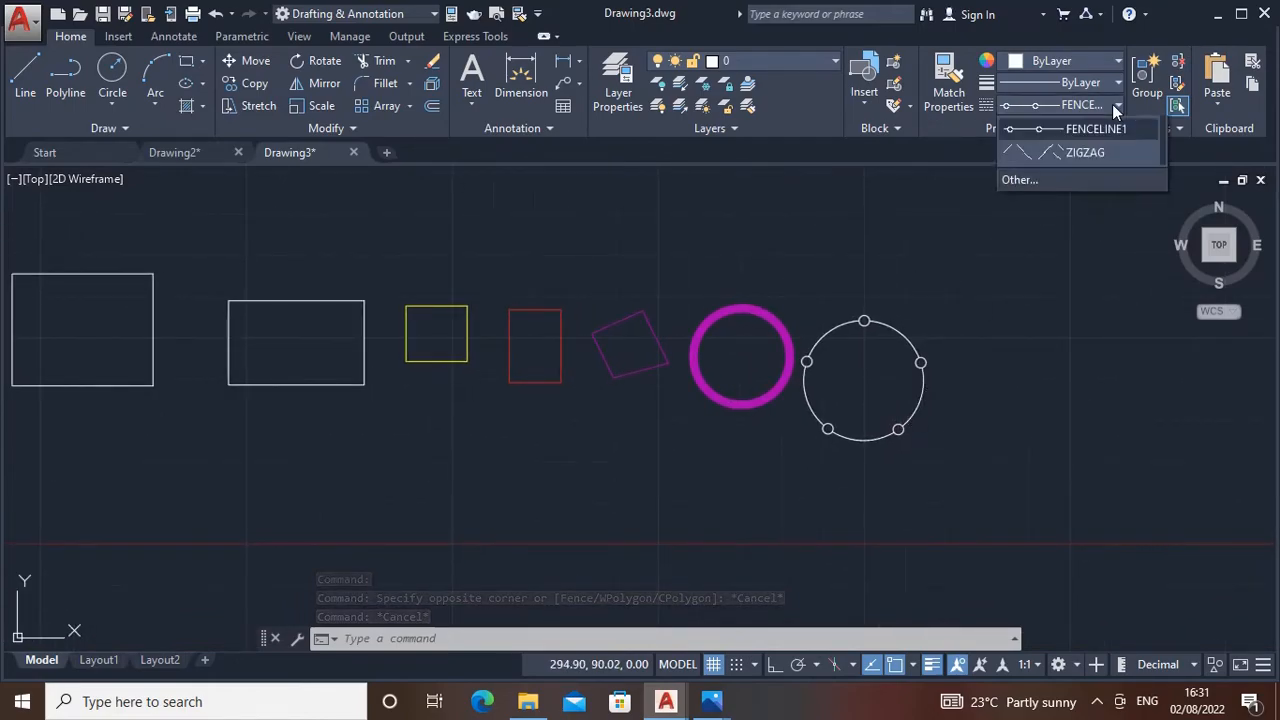
pyautogui.moveTo(972, 441); pyautogui.dragTo(861, 424, button='middle')
pyautogui.press('Return')
pyautogui.click(877, 416)
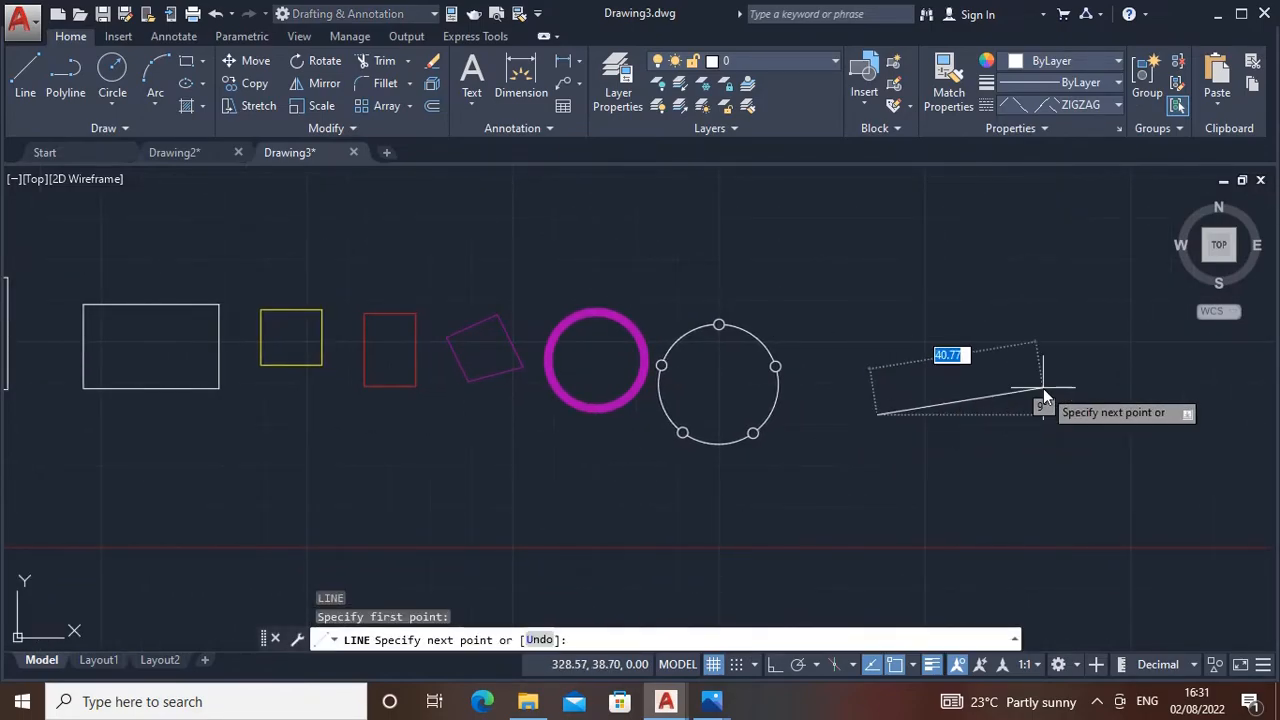
pyautogui.click(1060, 416)
pyautogui.scroll(3, 996, 437)
pyautogui.scroll(-3, 996, 437)
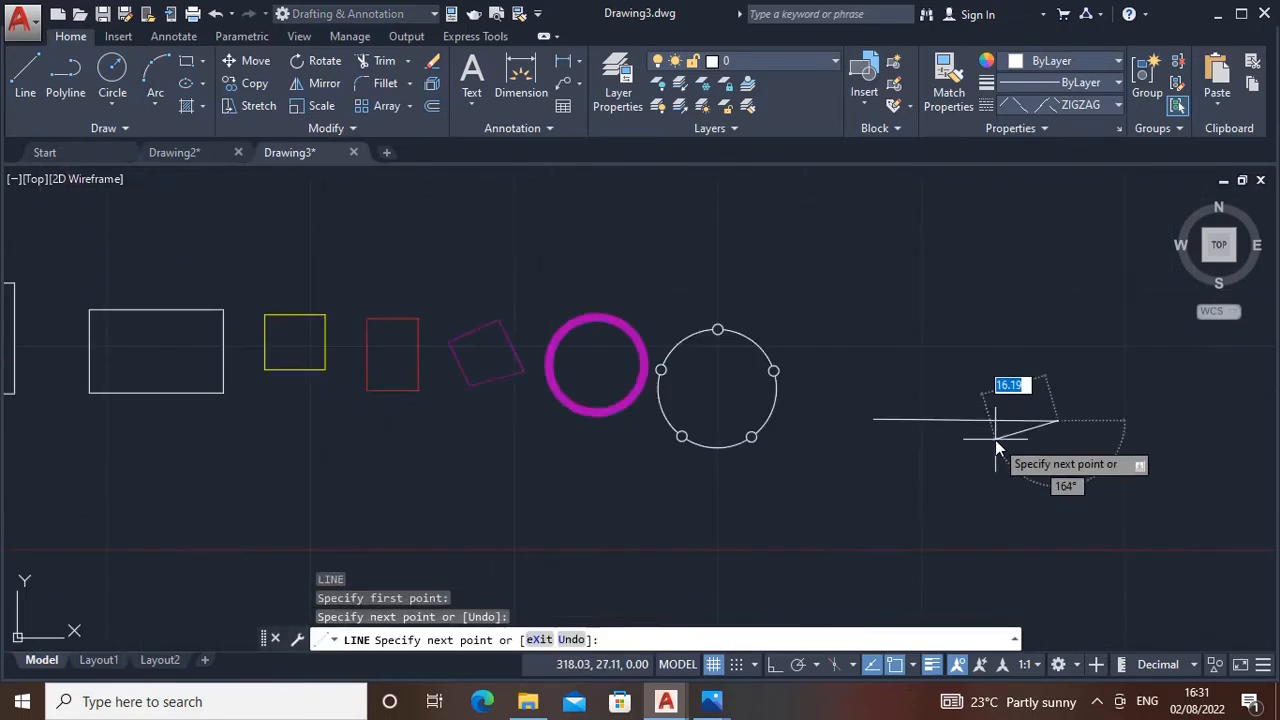
pyautogui.press('Escape')
# Step: Show the properties of the ZIGZAG line, set its linetype scale to 1 and close the properties
pyautogui.moveTo(1012, 427); pyautogui.dragTo(1016, 409, button='middle')
pyautogui.click(1012, 403)
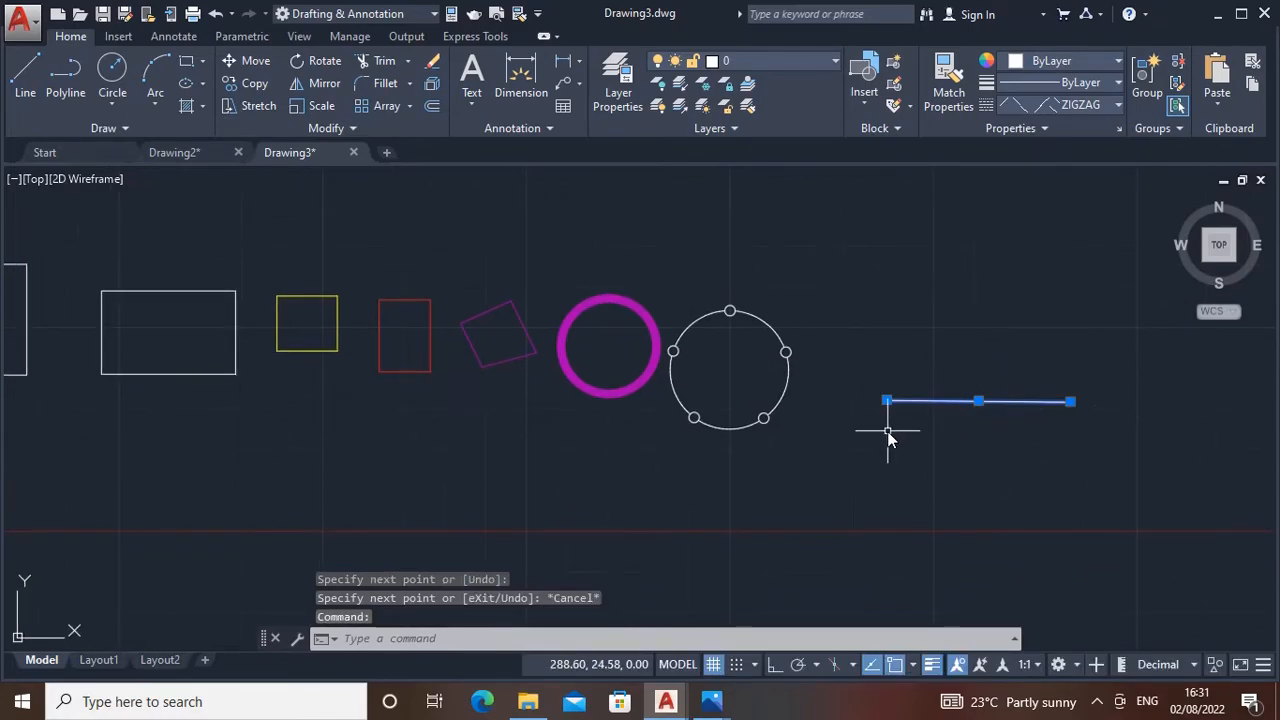
pyautogui.hotkey('ctrl', '1')
pyautogui.click(237, 304)
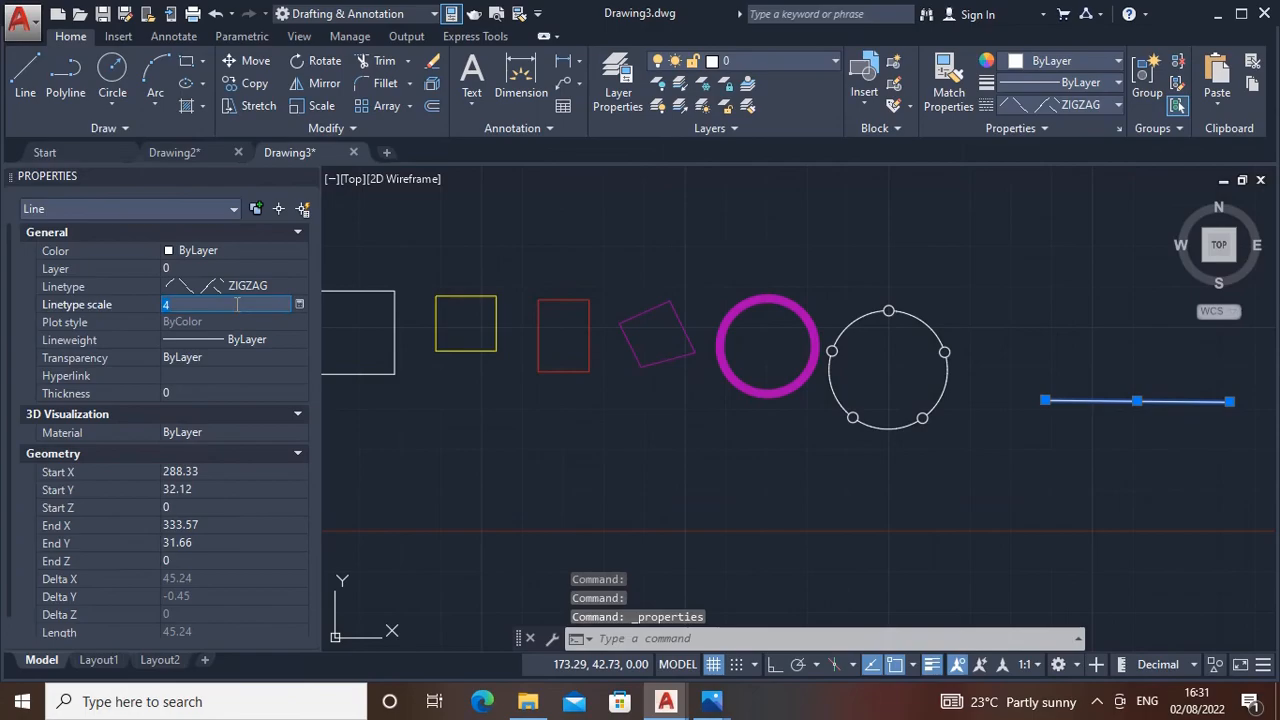
pyautogui.write('1')
pyautogui.press('Return')
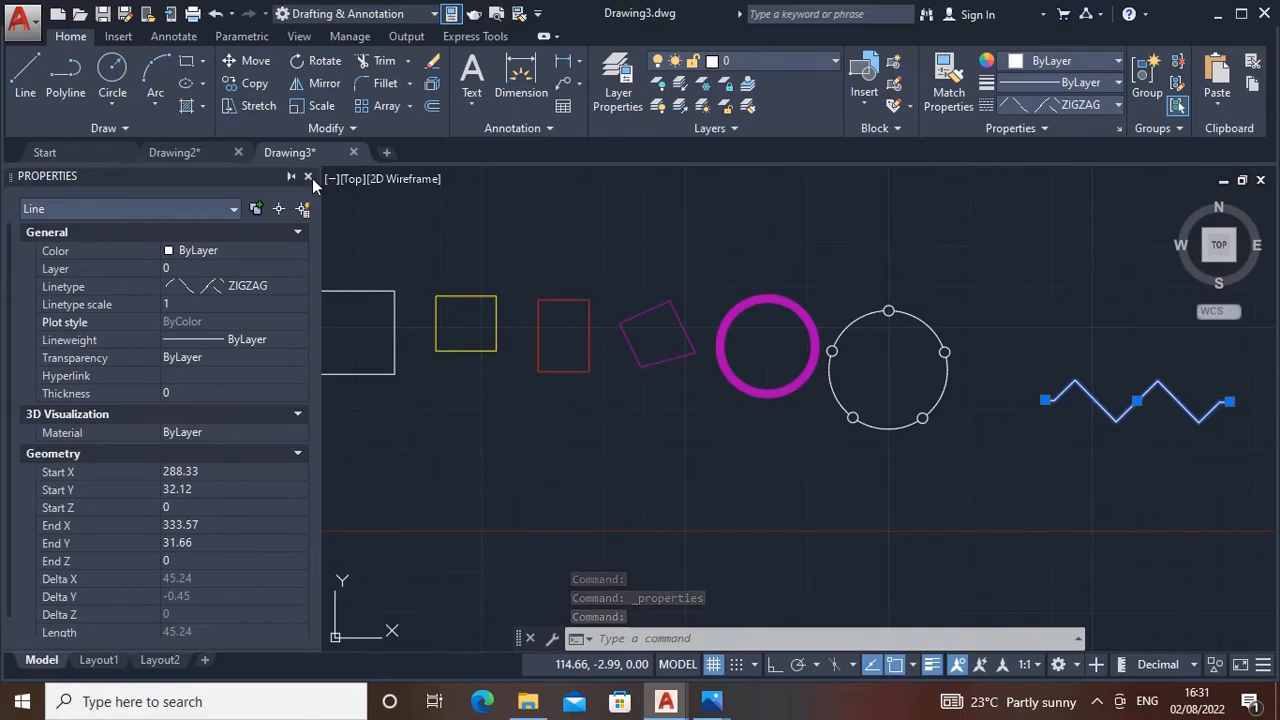
pyautogui.click(309, 177)
# Step: Review the row of shapes back to the two white rectangles and check the properties of the smaller one
pyautogui.scroll(-2, 614, 346)
pyautogui.moveTo(616, 346); pyautogui.dragTo(718, 318, button='middle')
pyautogui.scroll(4, 441, 290)
pyautogui.moveTo(443, 290); pyautogui.dragTo(606, 306, button='middle')
pyautogui.scroll(-2, 595, 302)
pyautogui.moveTo(525, 292); pyautogui.dragTo(598, 305, button='middle')
pyautogui.scroll(2, 598, 305)
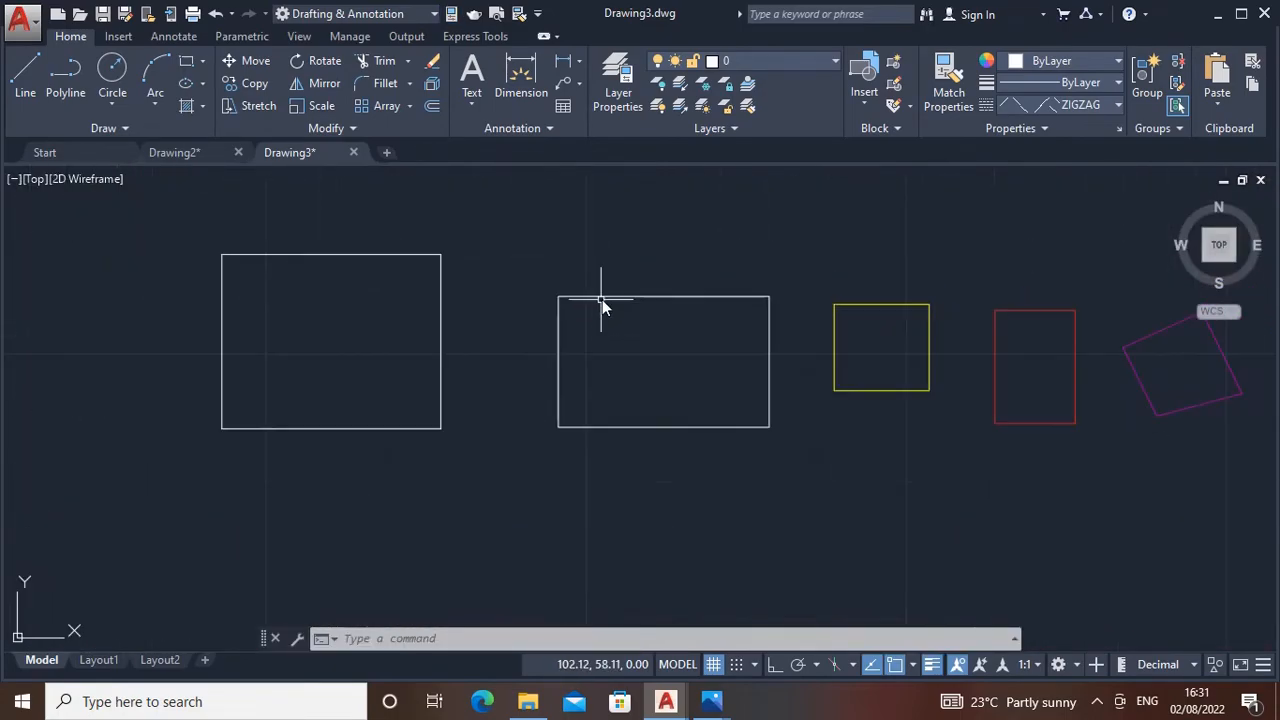
pyautogui.scroll(-2, 680, 329)
pyautogui.click(680, 308)
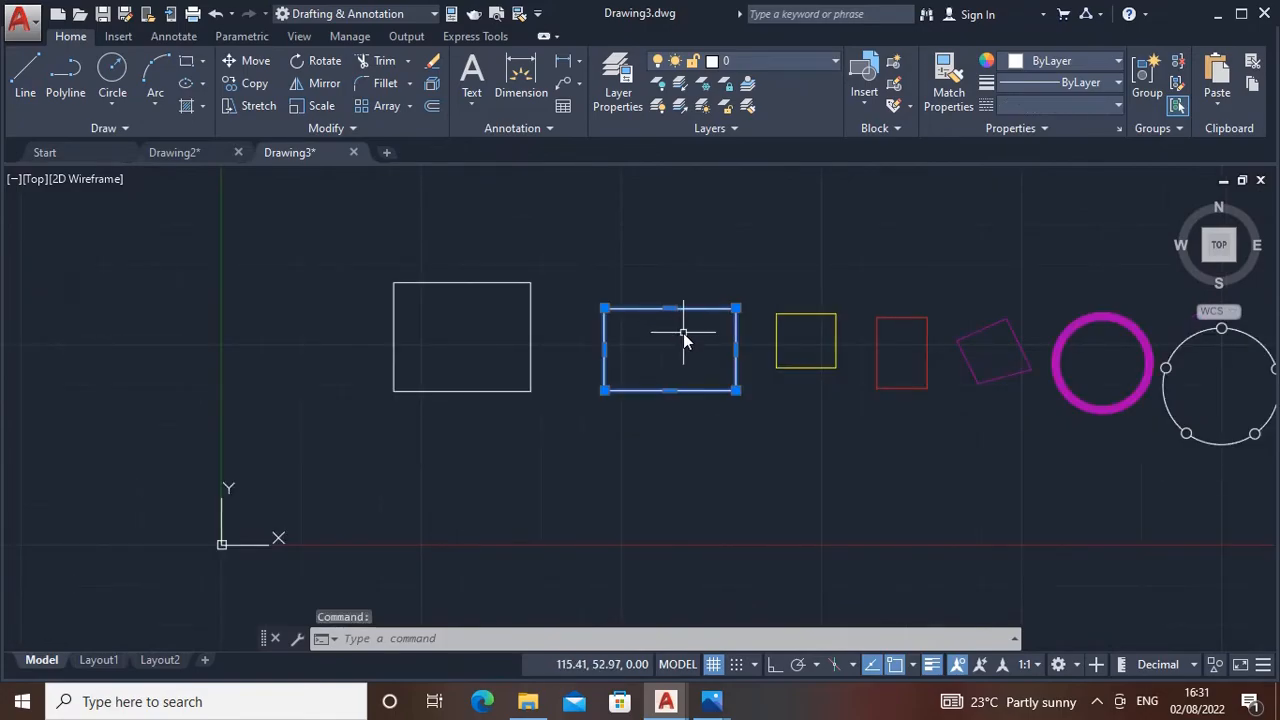
pyautogui.press('Escape')
pyautogui.press('Escape')
pyautogui.press('Escape')
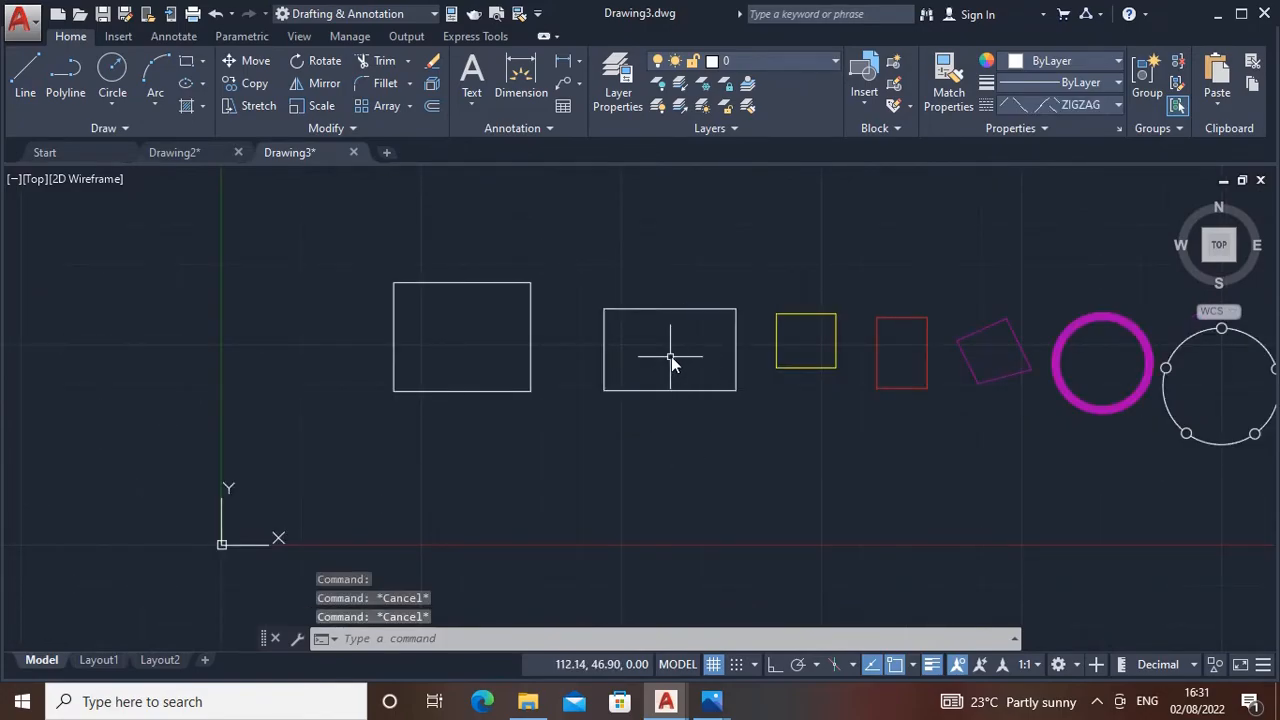
# Step: Change the linetype of the smaller white rectangle next to the yellow square to CENTER
pyautogui.click(697, 308)
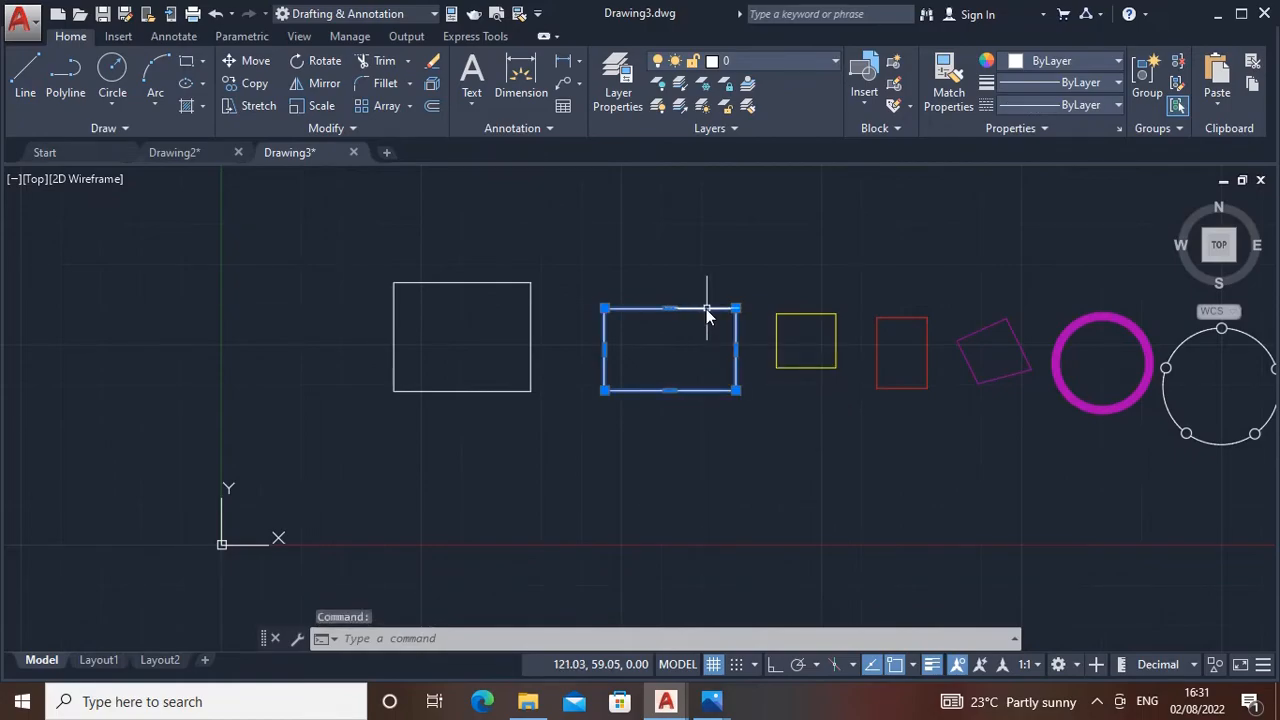
pyautogui.click(1086, 105)
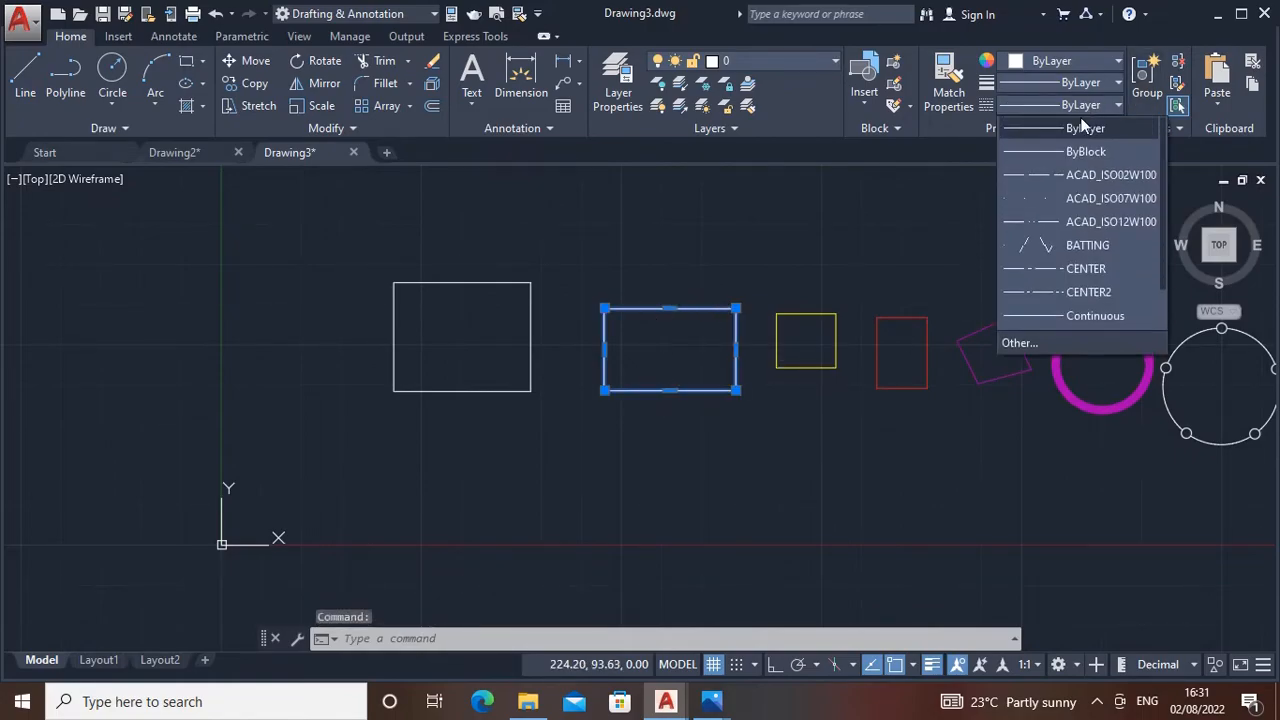
pyautogui.click(1070, 270)
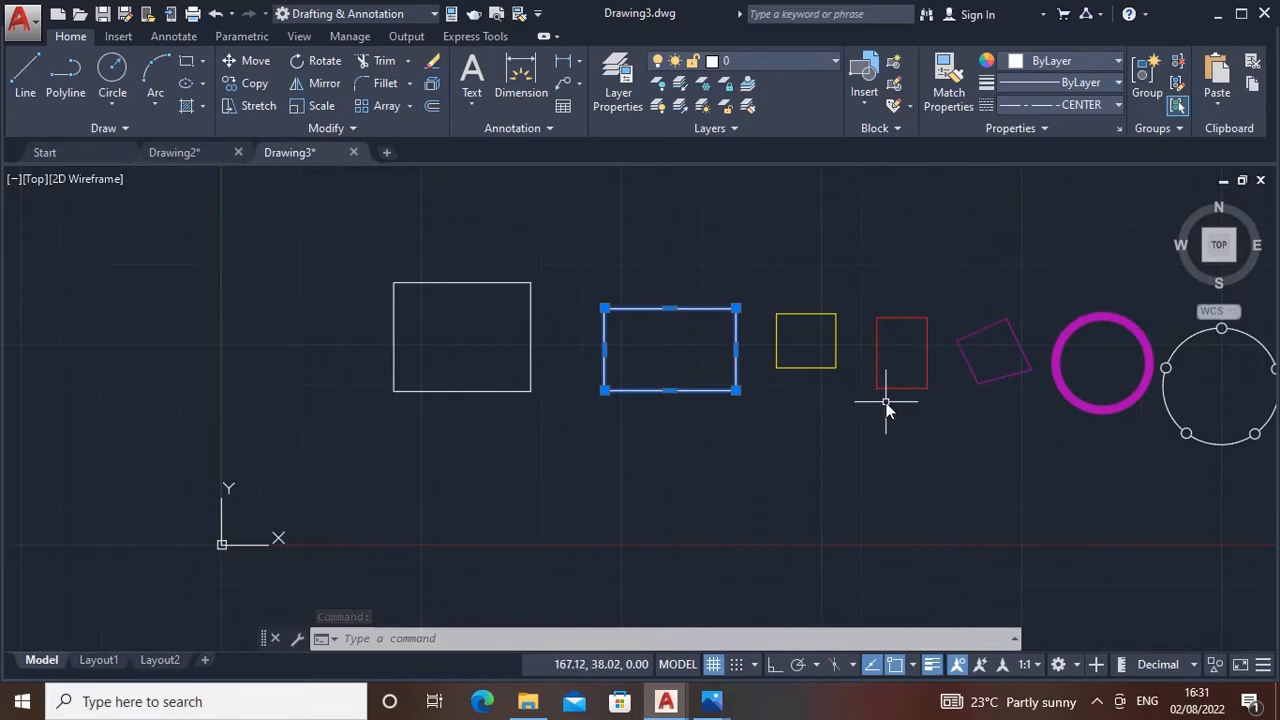
pyautogui.press('Escape')
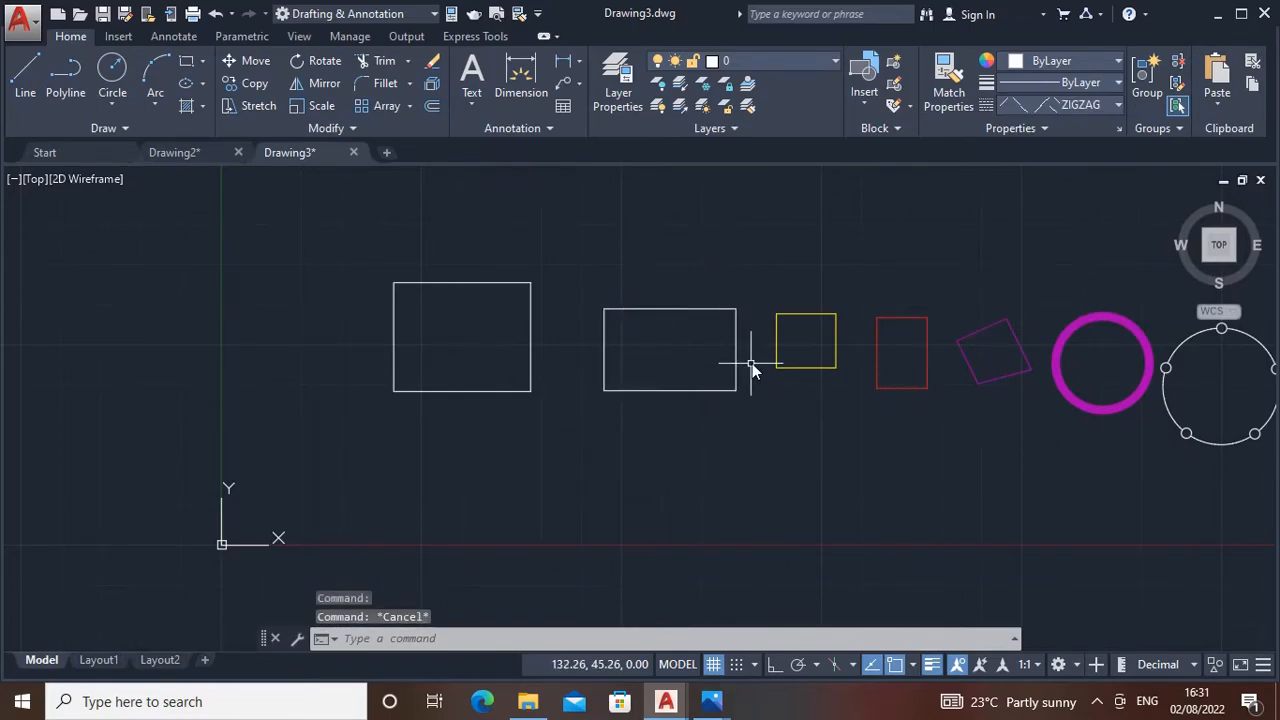
# Step: Set the linetype scale of the CENTER rectangle to 0.1, then close its properties and clear the selection
pyautogui.scroll(4, 671, 308)
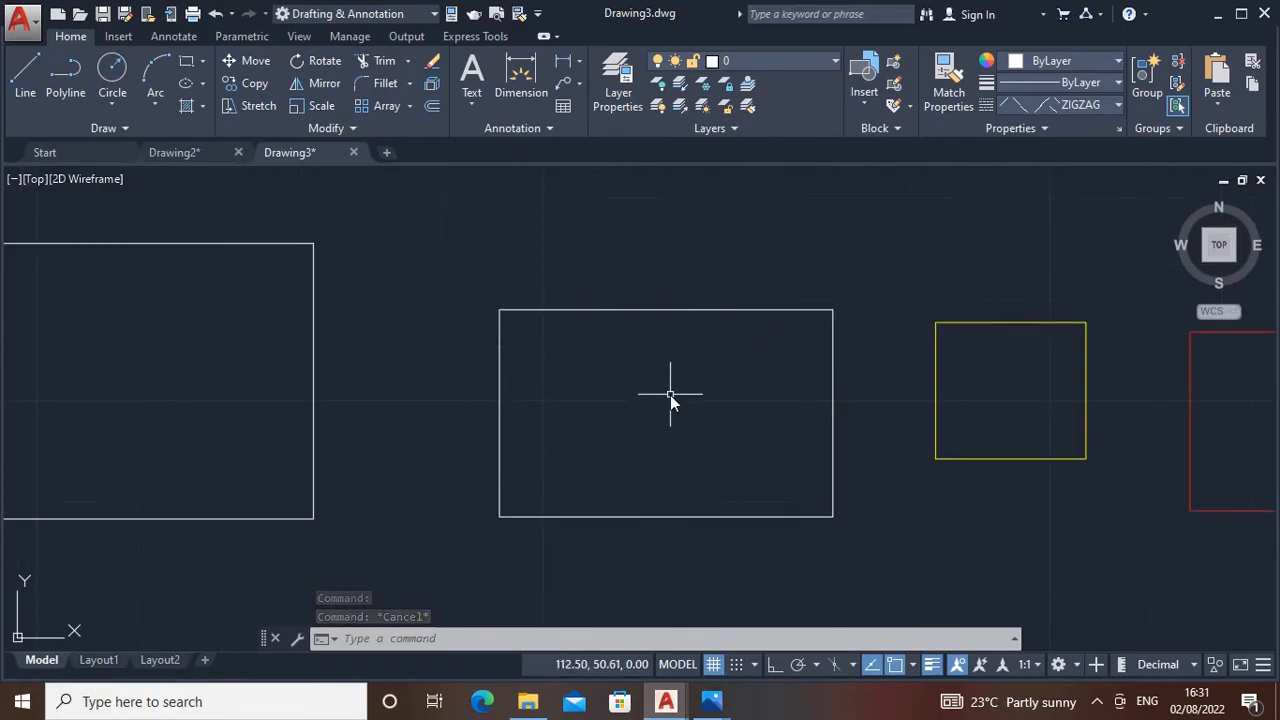
pyautogui.scroll(-2, 670, 395)
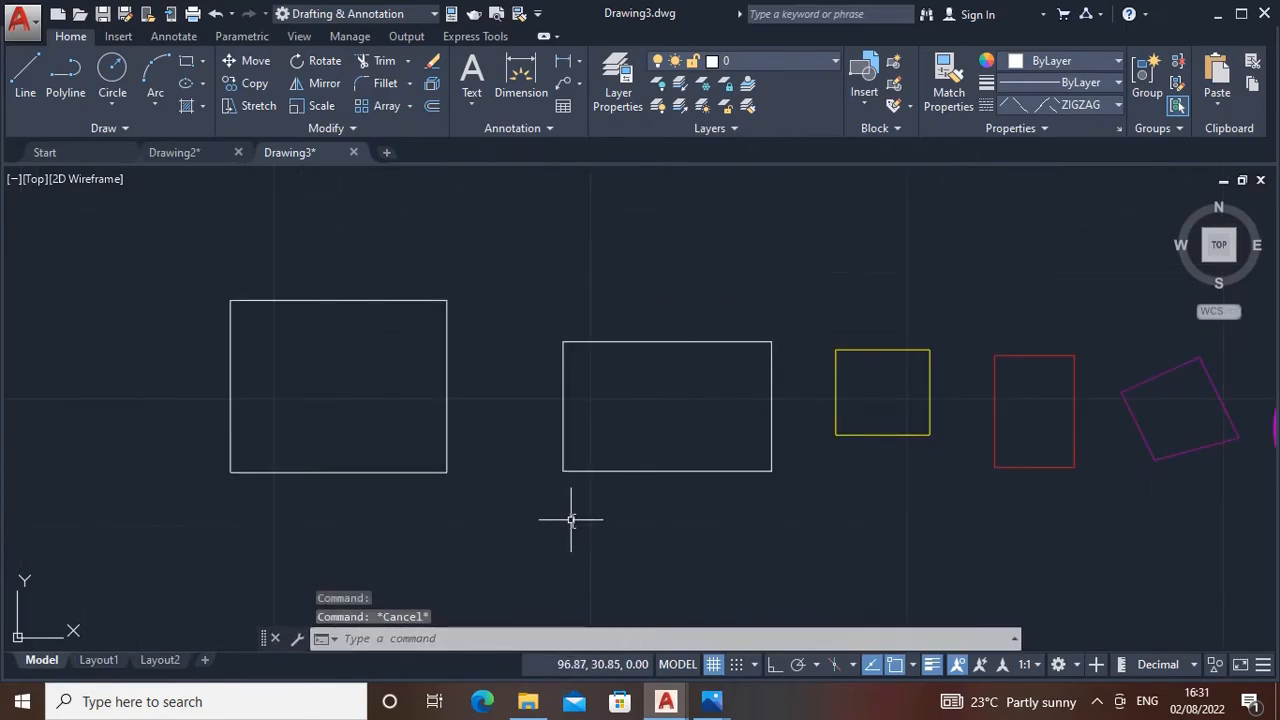
pyautogui.click(510, 478)
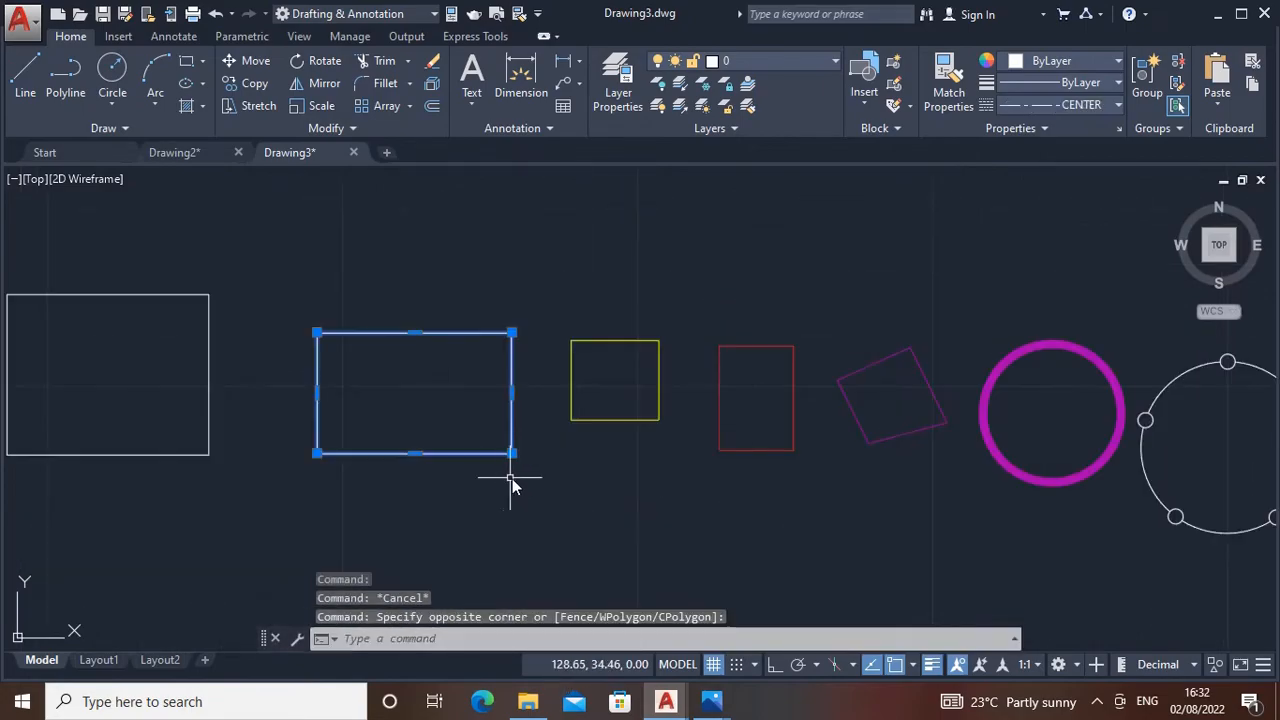
pyautogui.hotkey('ctrl', '1')
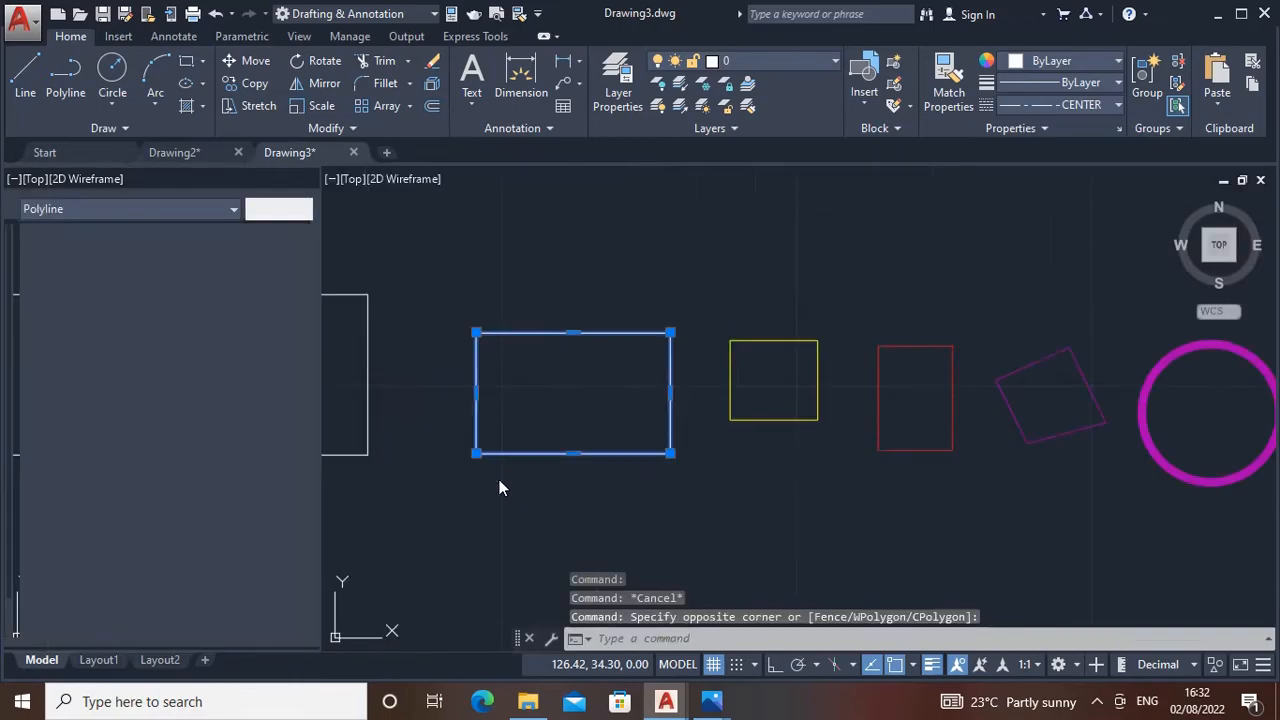
pyautogui.click(230, 305)
pyautogui.write('.1')
pyautogui.press('Return')
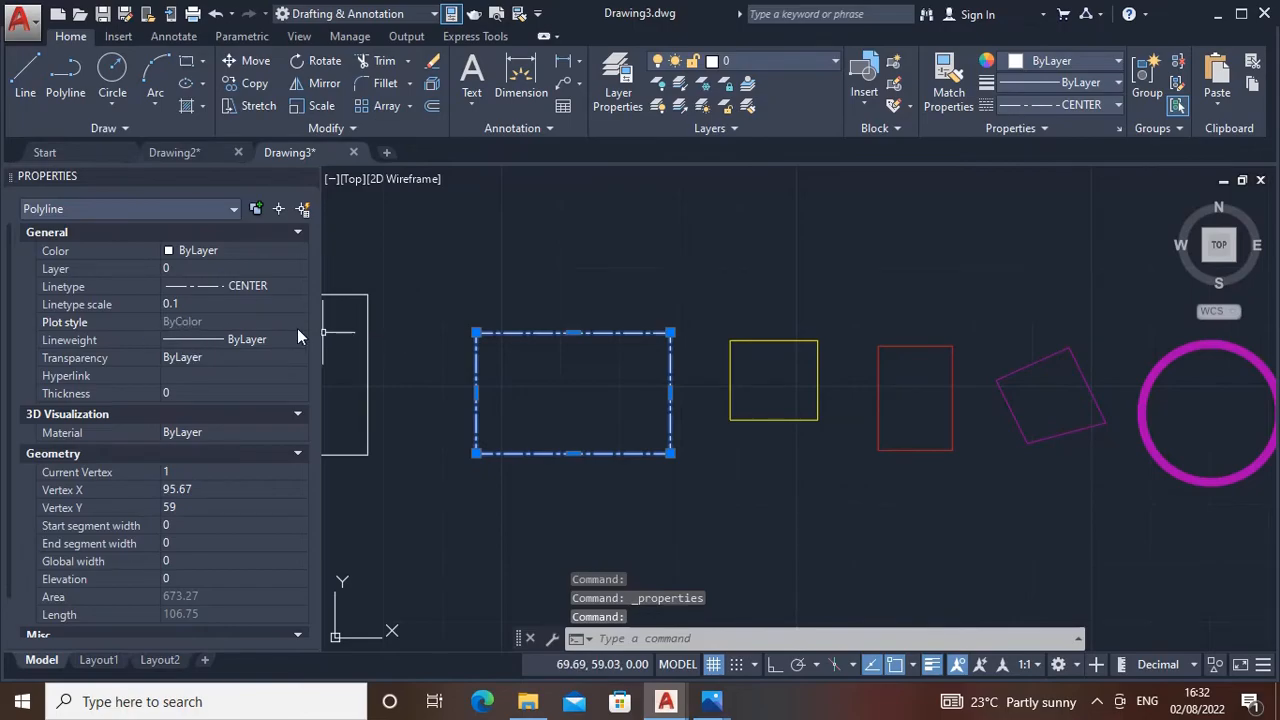
pyautogui.click(310, 177)
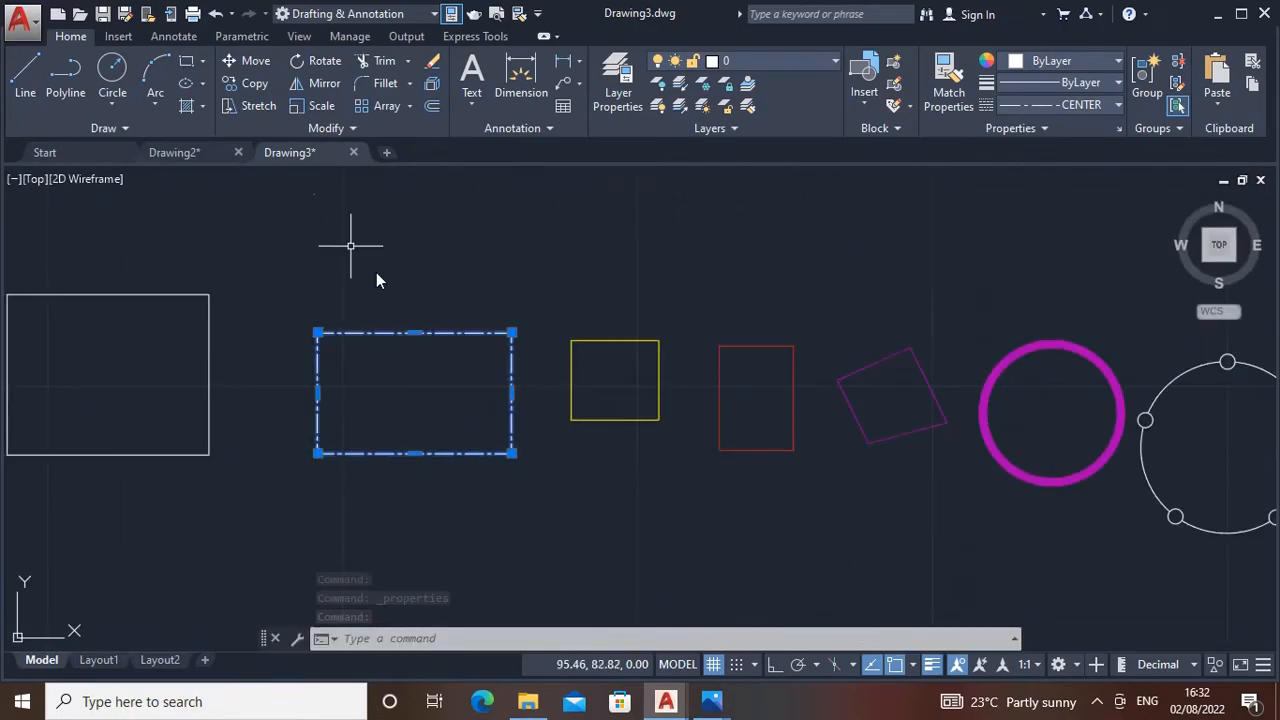
pyautogui.press('Escape')
# Step: Show the properties of the larger white rectangle and change its color to Red
pyautogui.moveTo(463, 500); pyautogui.dragTo(498, 481, button='middle')
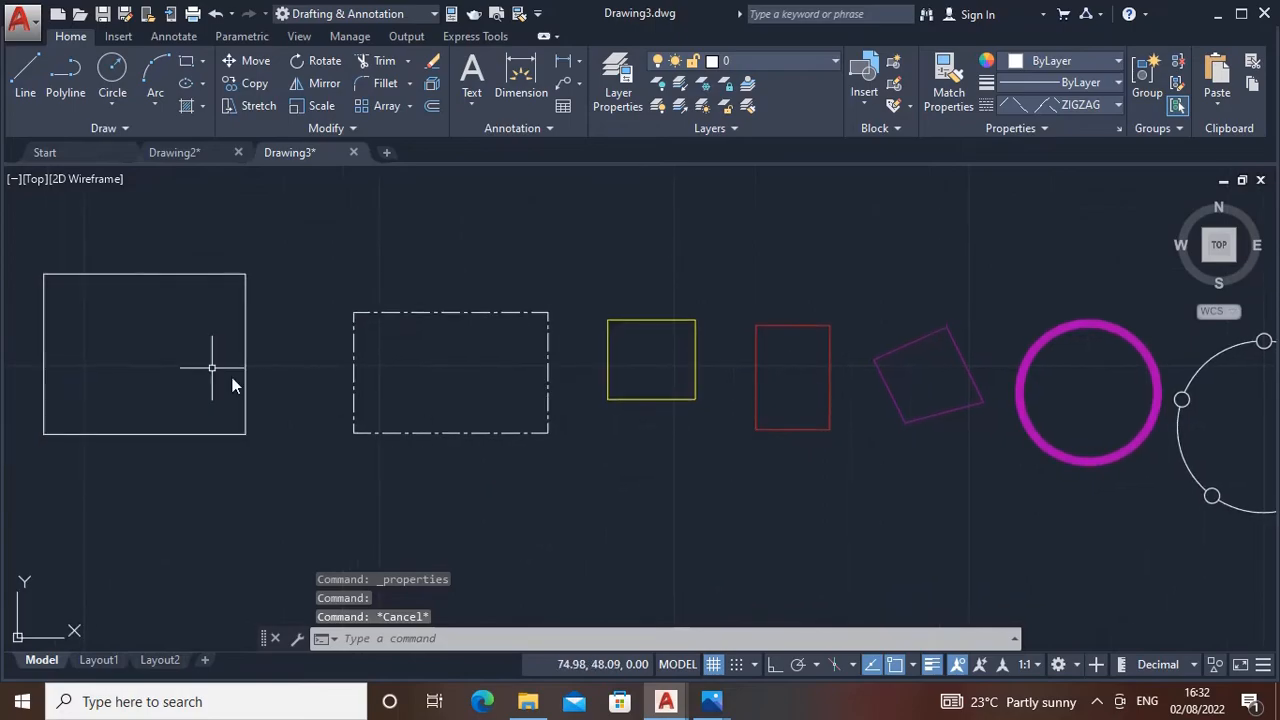
pyautogui.scroll(-2, 427, 330)
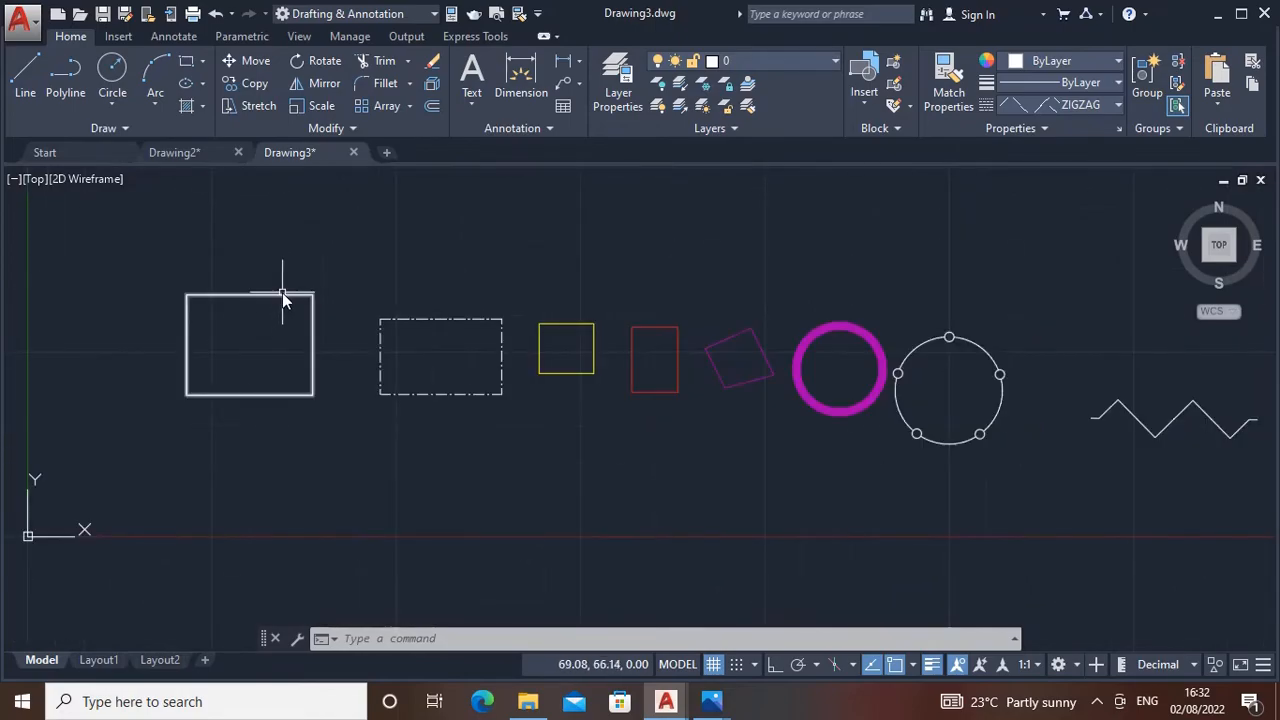
pyautogui.click(282, 296)
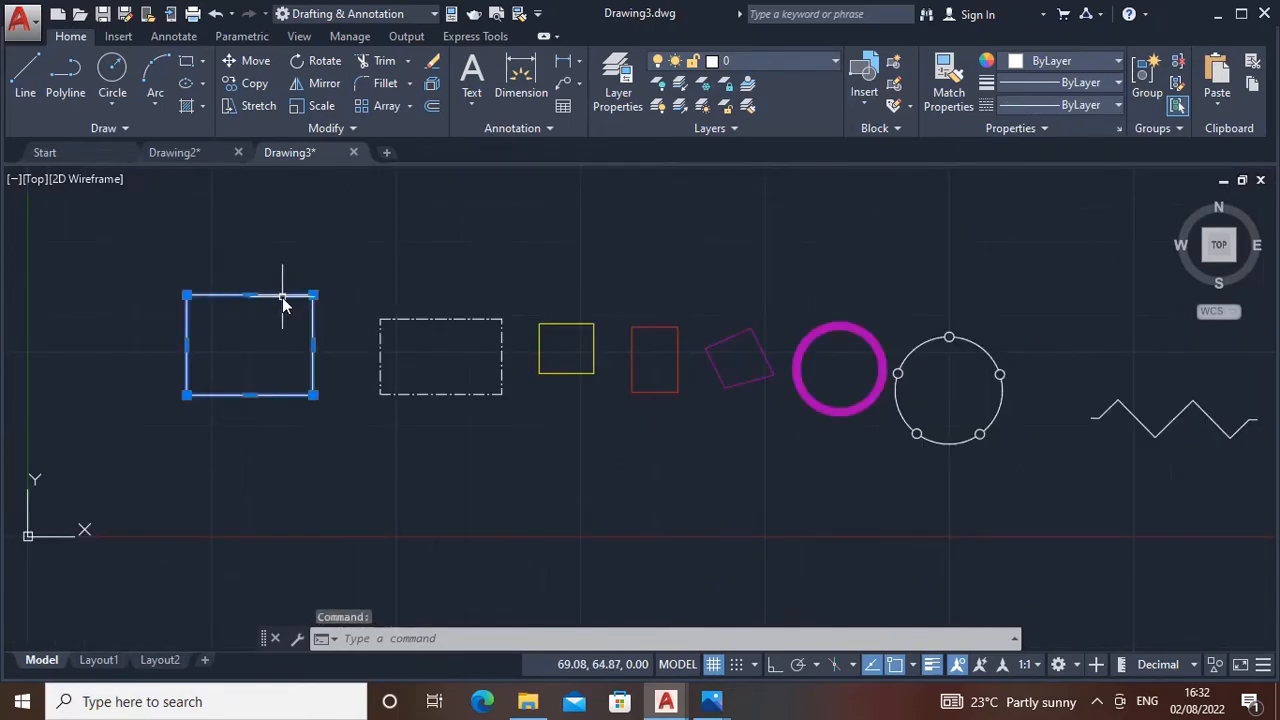
pyautogui.hotkey('ctrl', '1')
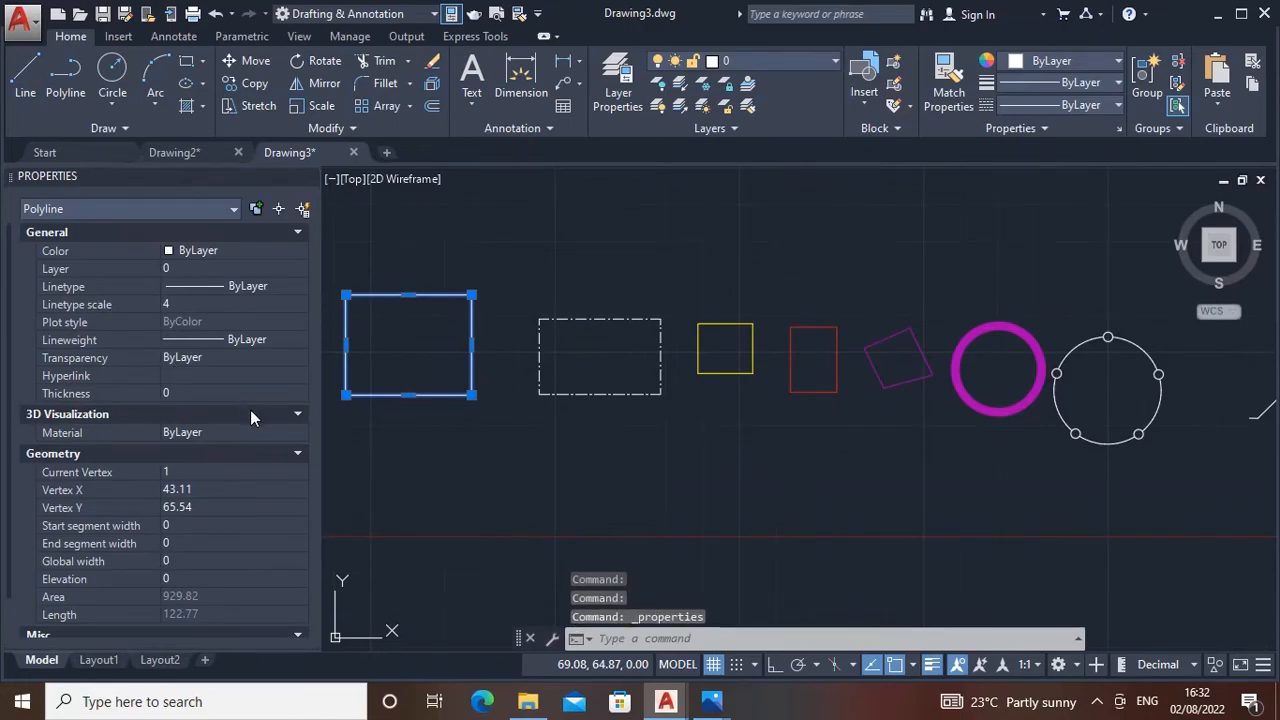
pyautogui.scroll(-1, 222, 374)
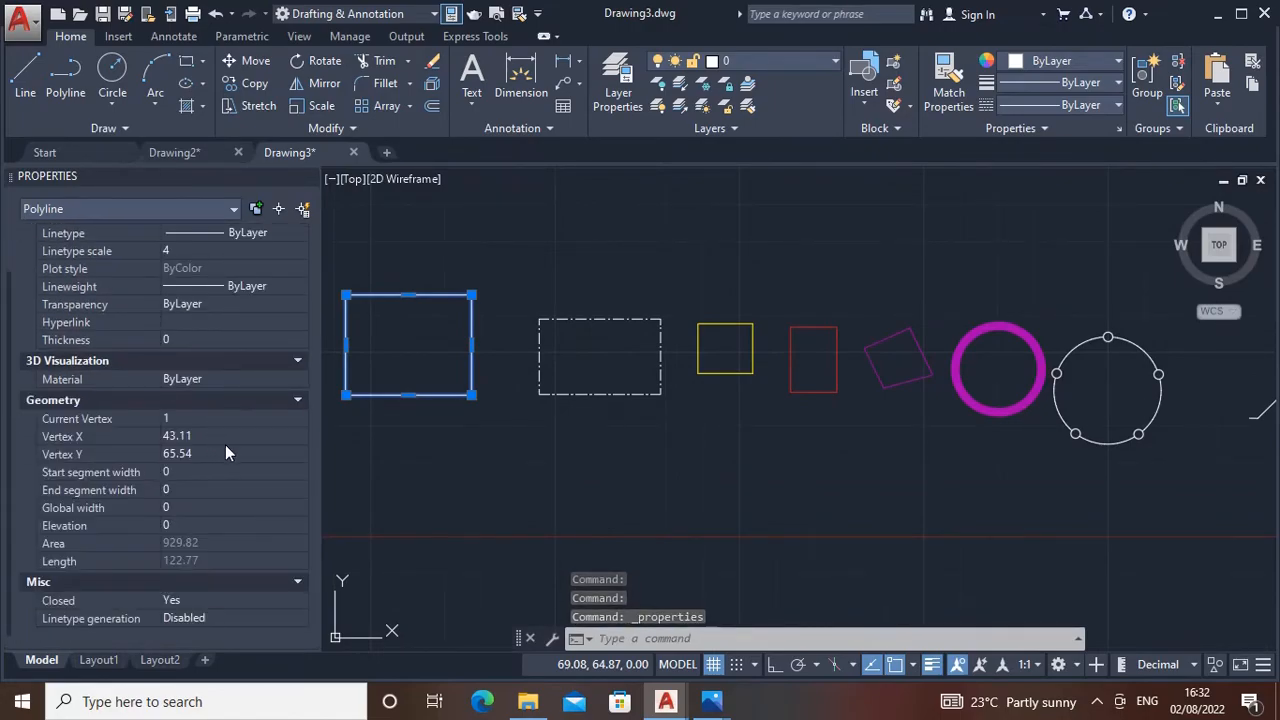
pyautogui.scroll(1, 244, 434)
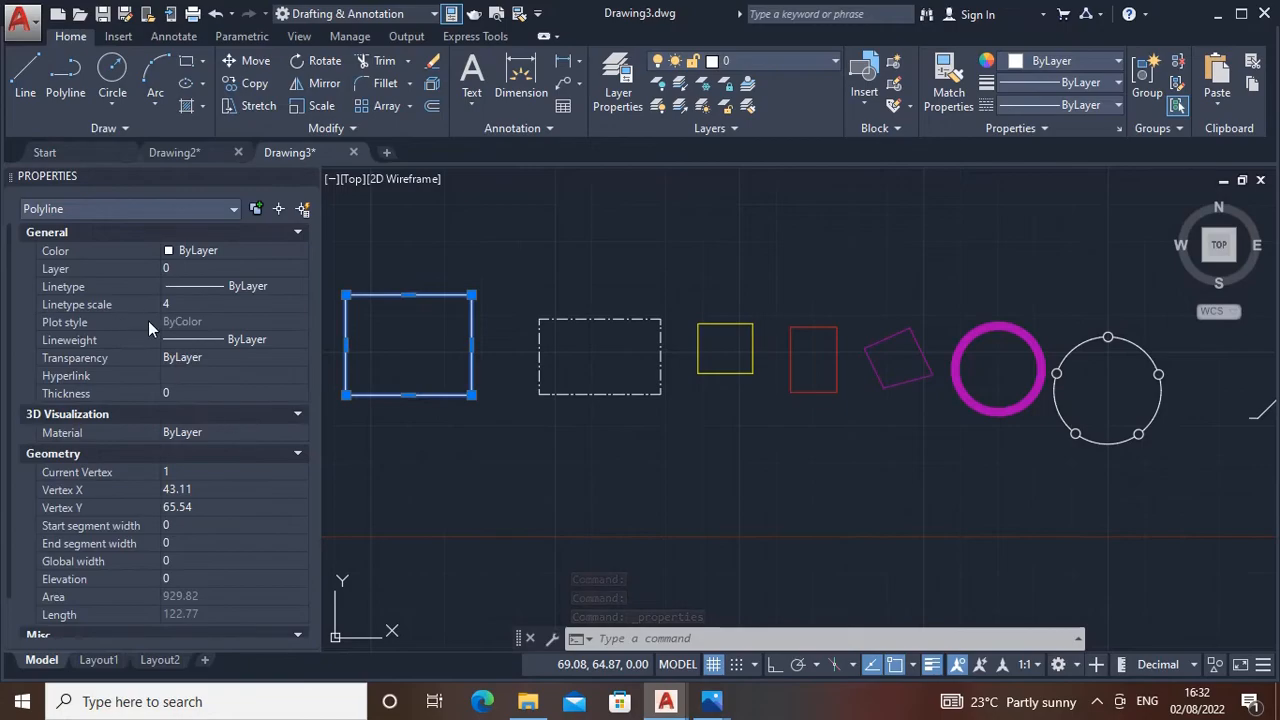
pyautogui.click(167, 251)
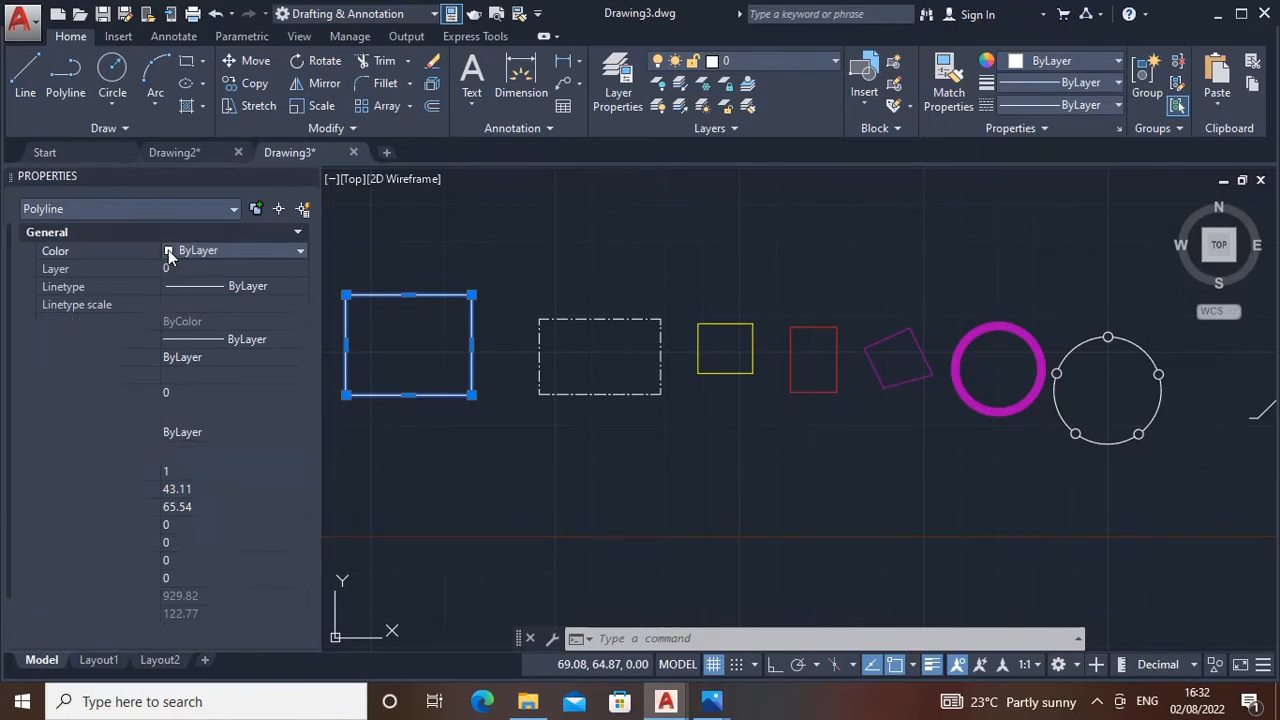
pyautogui.click(287, 250)
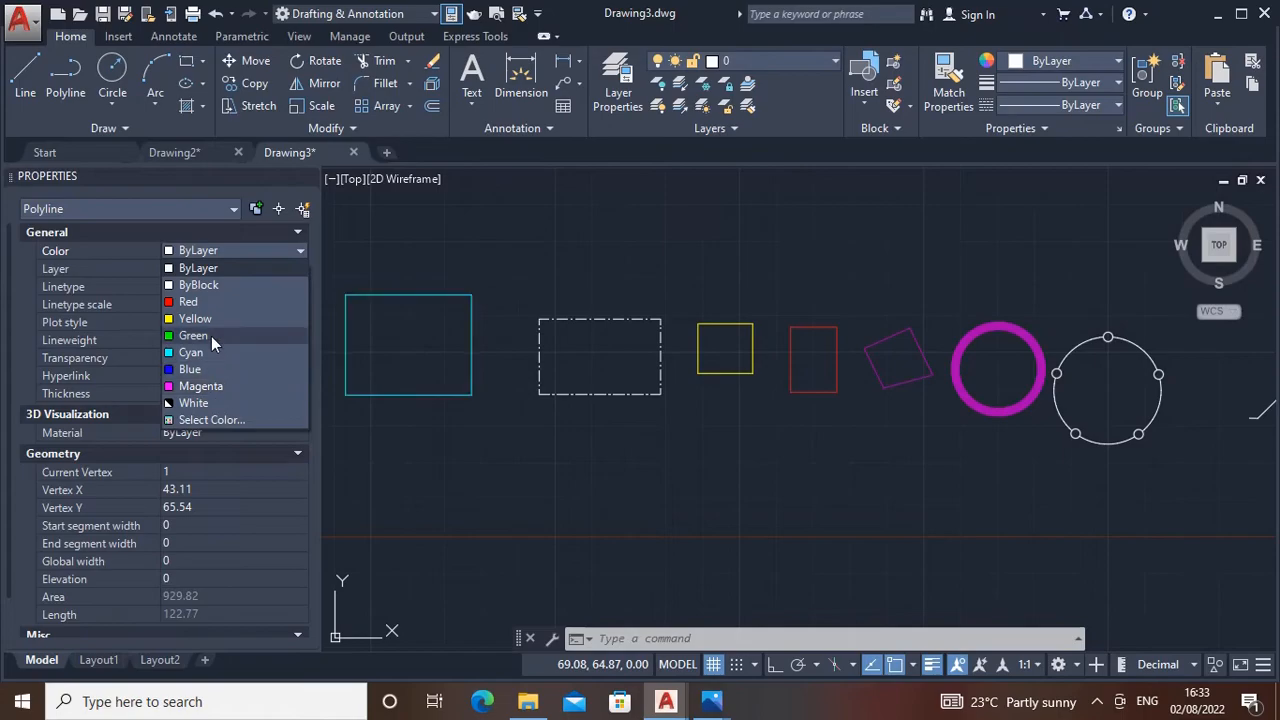
pyautogui.click(218, 305)
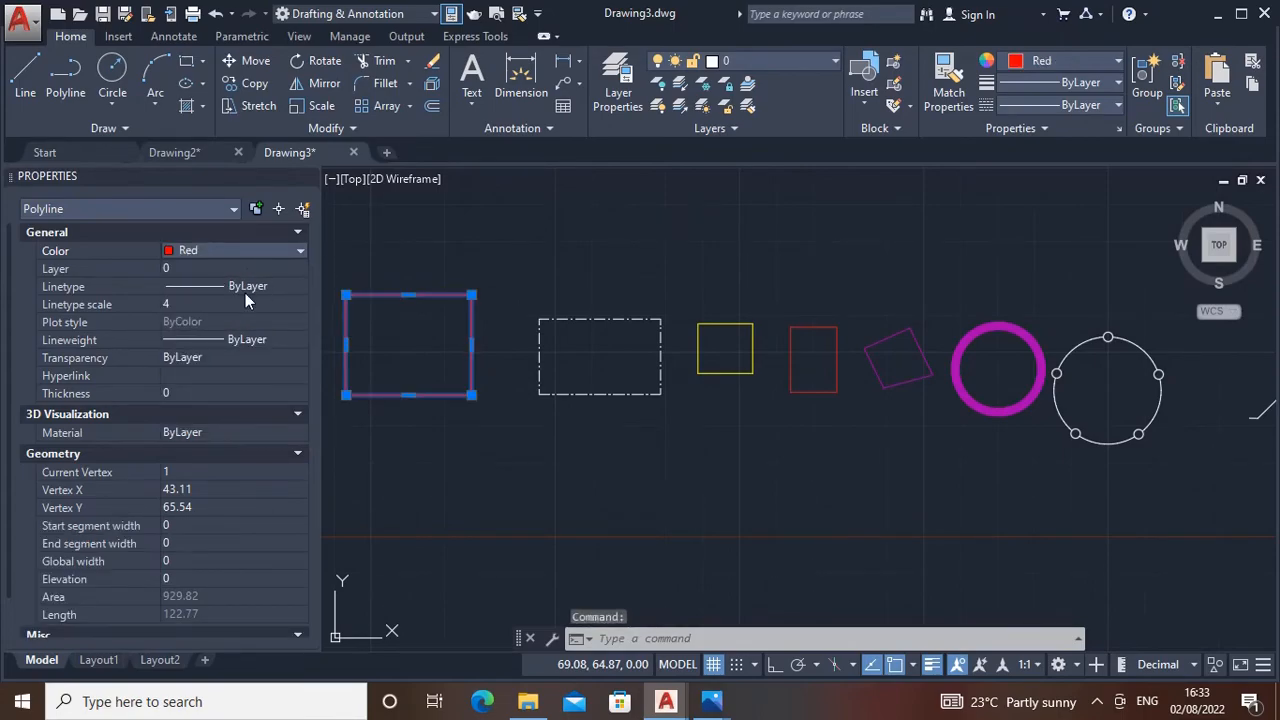
pyautogui.click(286, 286)
pyautogui.click(301, 286)
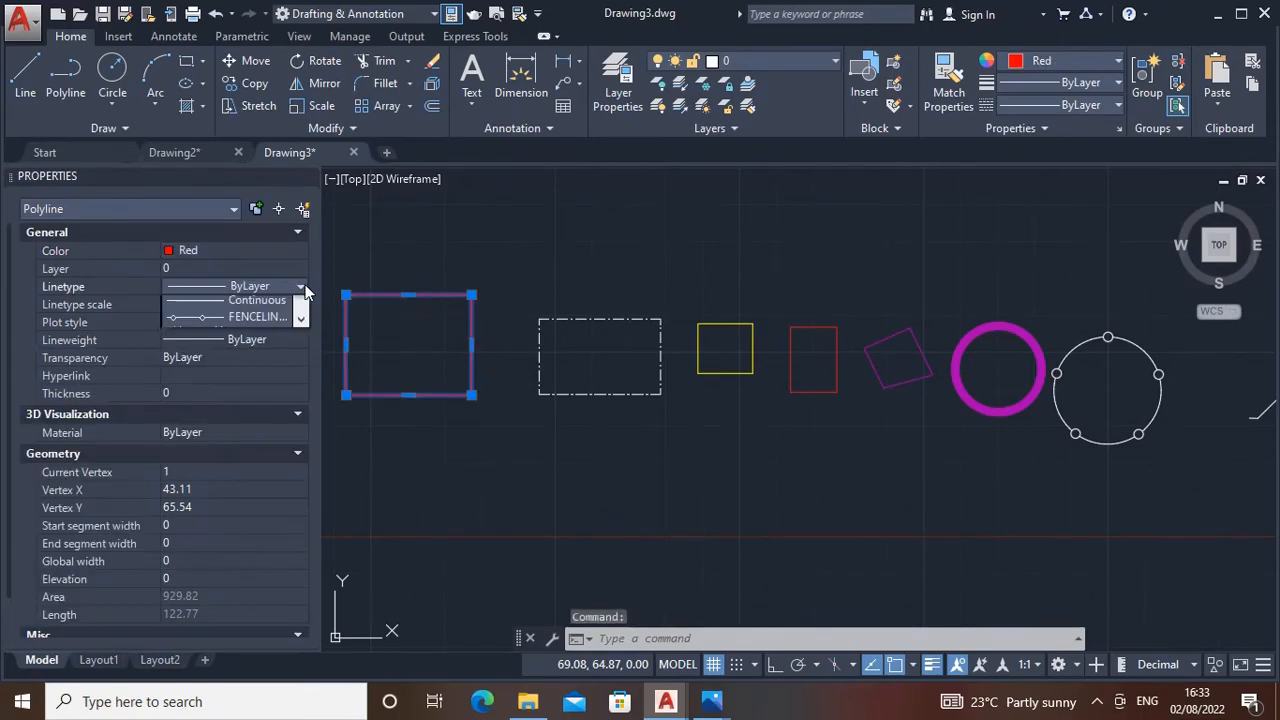
pyautogui.click(303, 288)
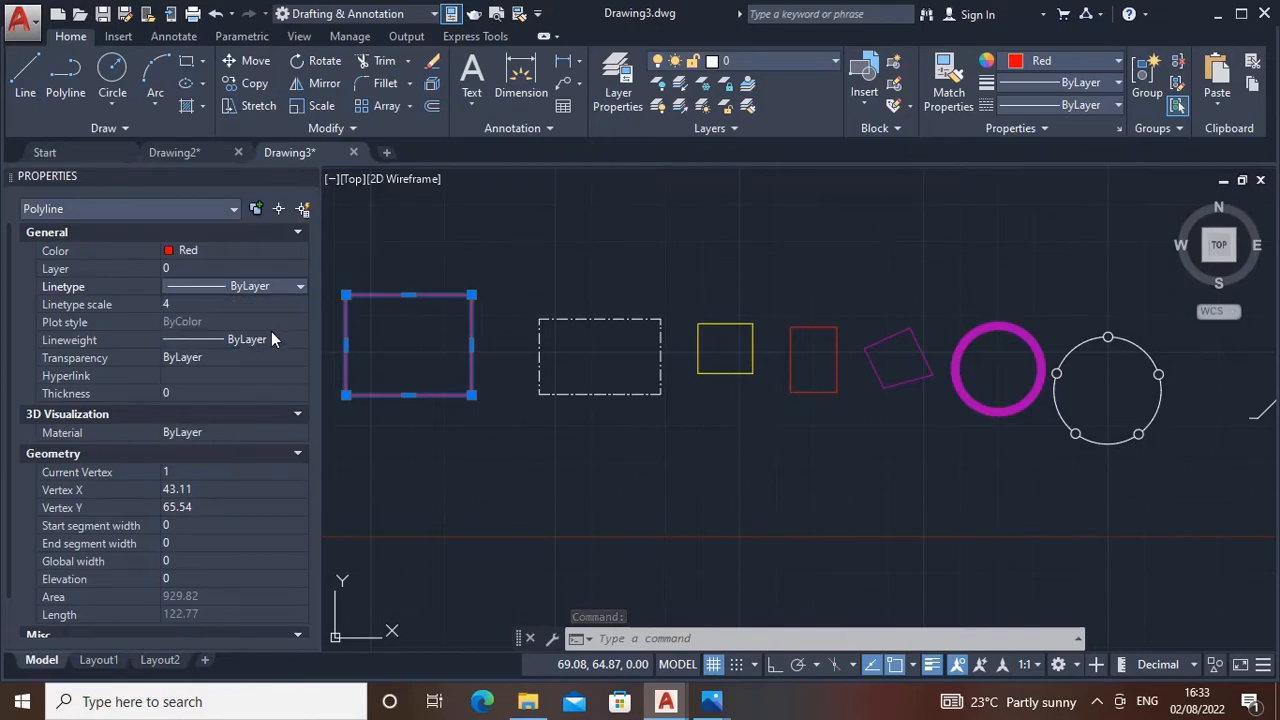
# Step: Set the lineweight of the large red rectangle to 0.50 mm, then close its properties and clear the selection
pyautogui.click(297, 343)
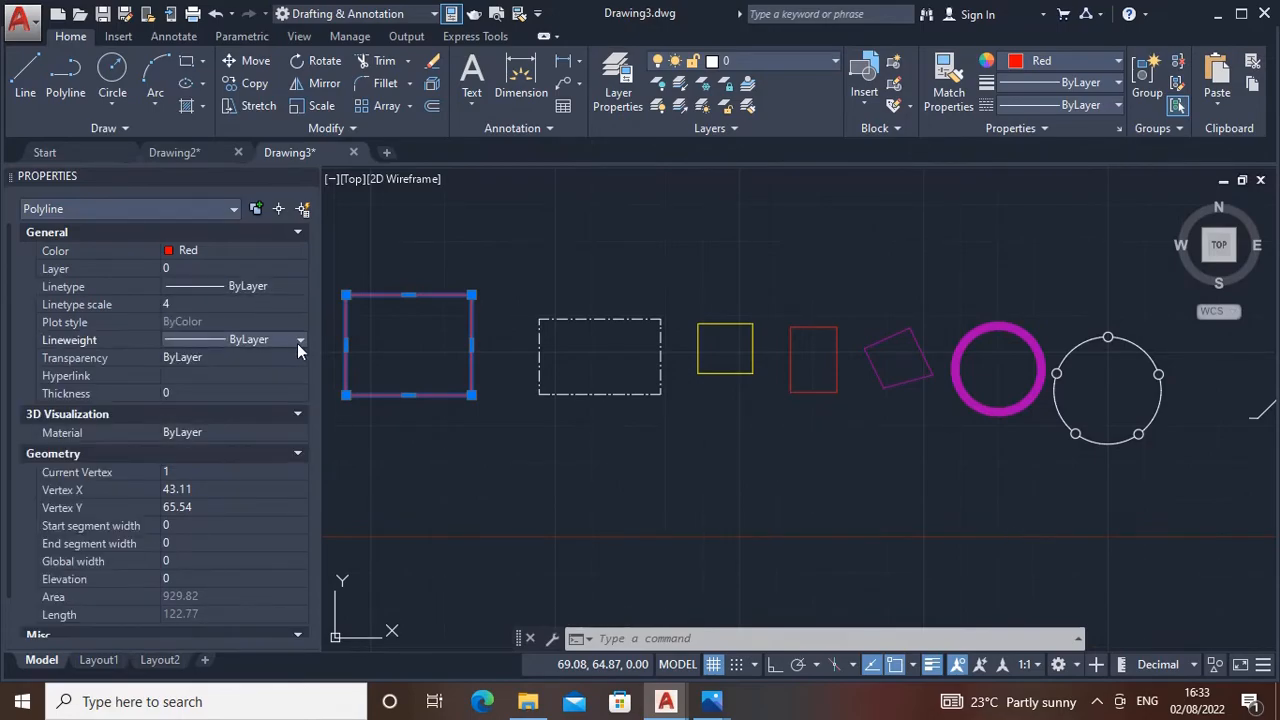
pyautogui.click(299, 341)
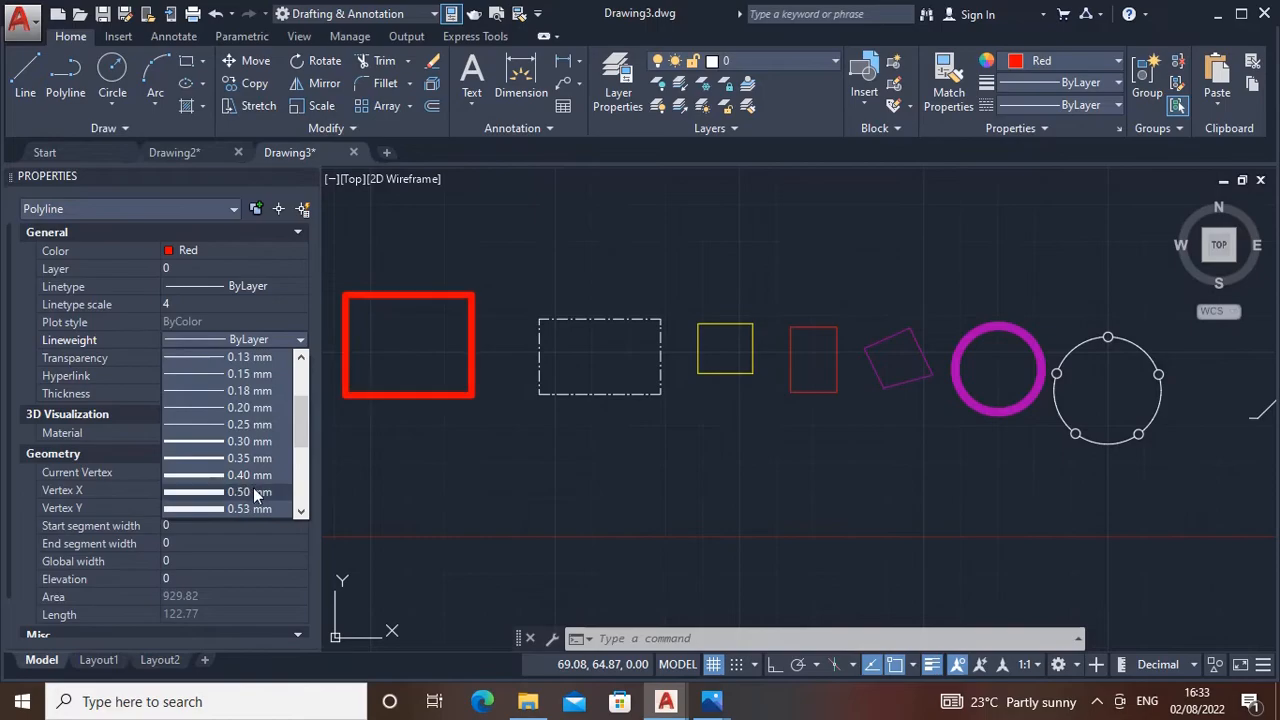
pyautogui.click(253, 487)
pyautogui.scroll(-1, 268, 373)
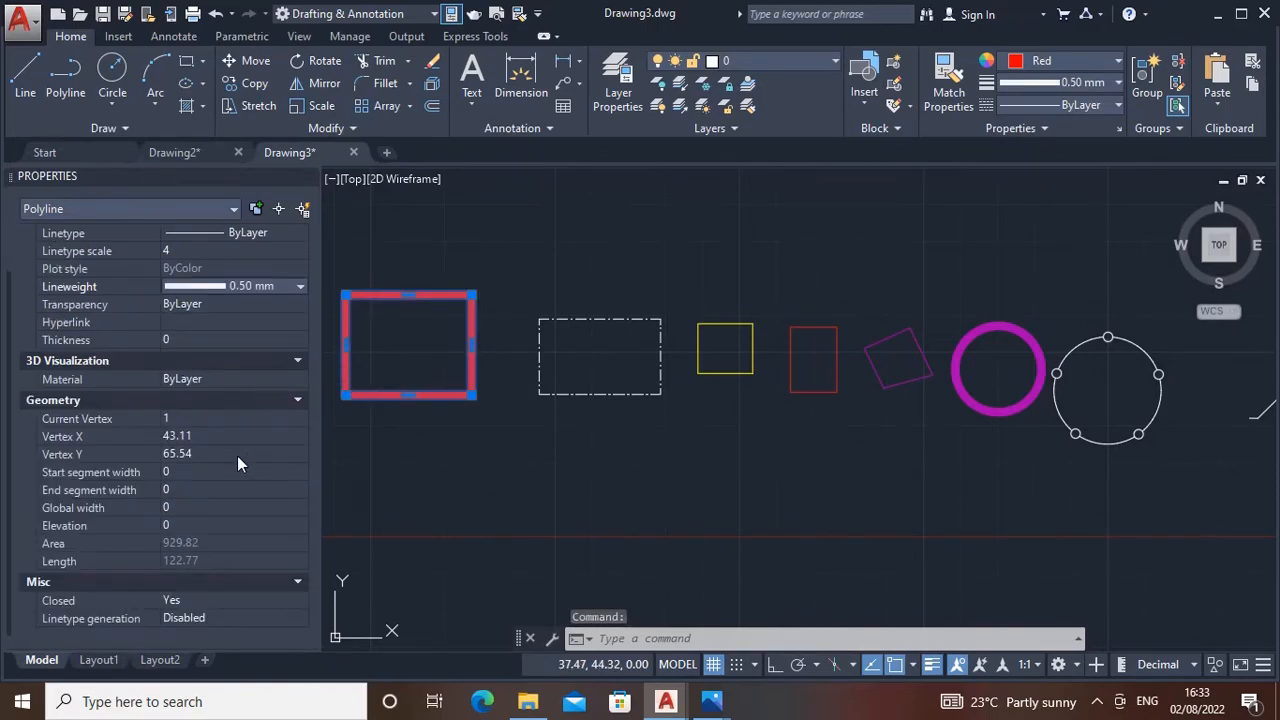
pyautogui.scroll(1, 237, 456)
pyautogui.moveTo(449, 429); pyautogui.dragTo(569, 457, button='middle')
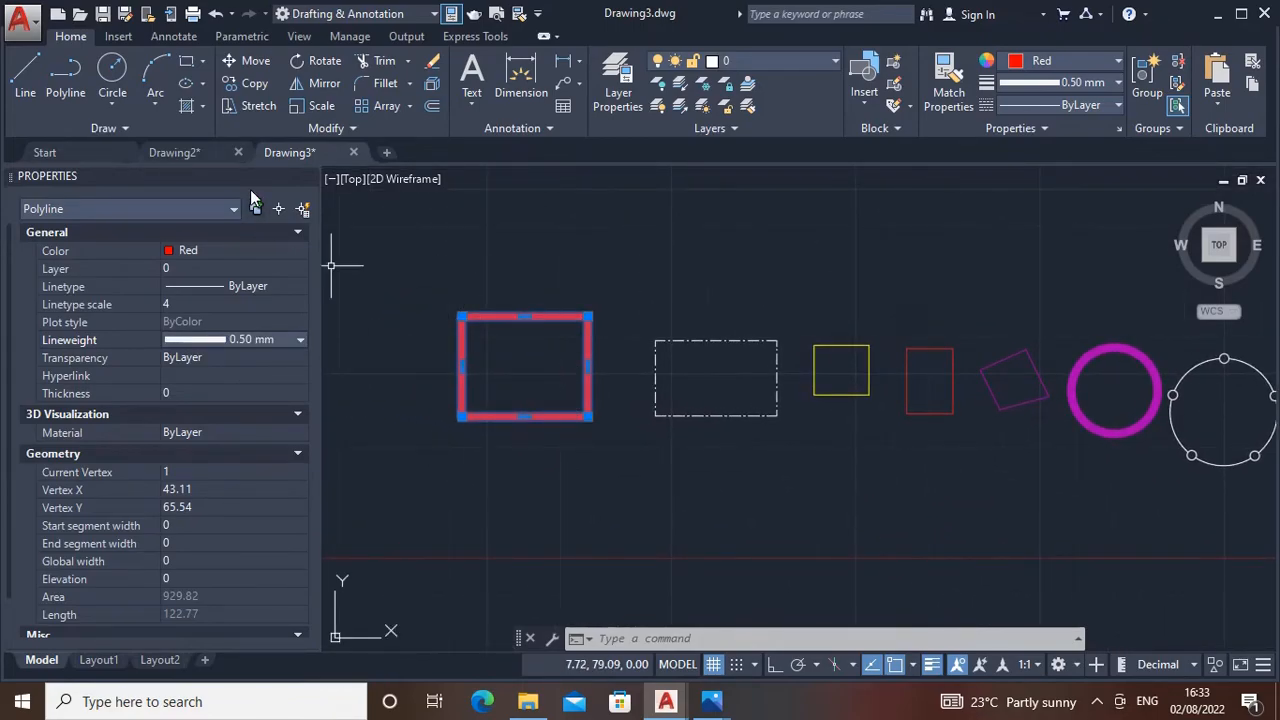
pyautogui.click(308, 178)
pyautogui.press('Escape')
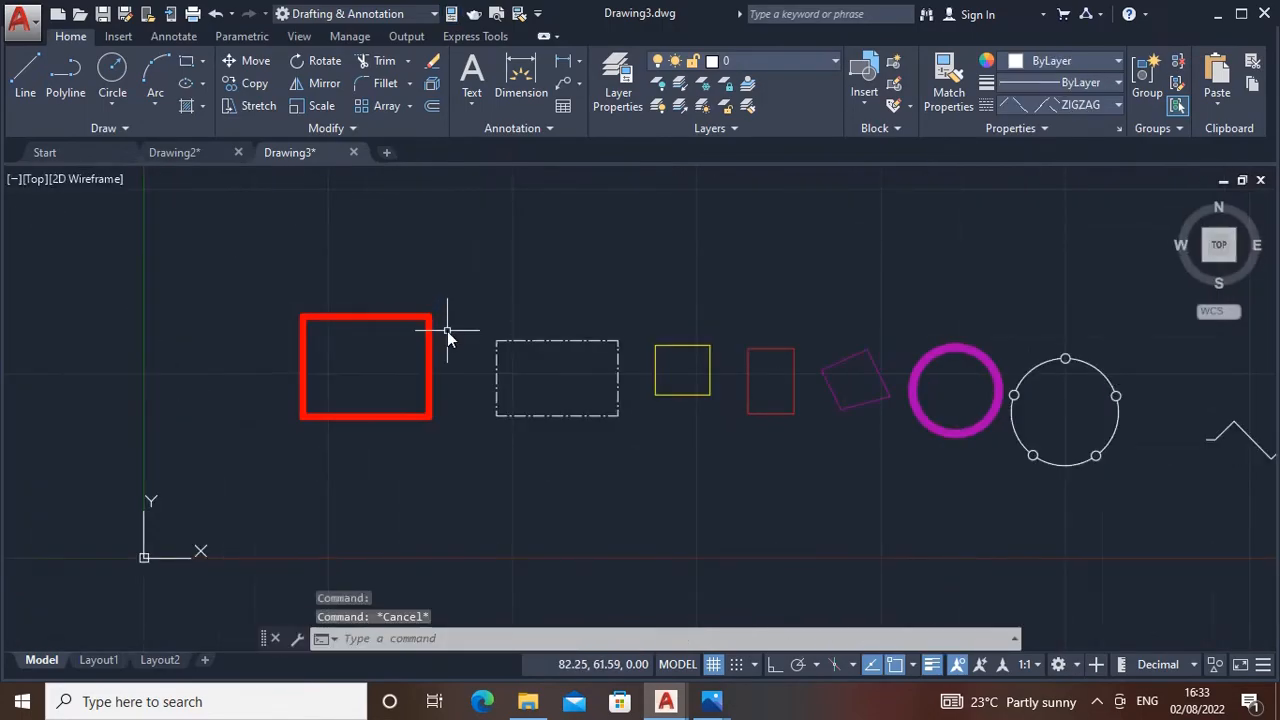
# Step: Make ACAD_ISO02W100 the current linetype for new objects
pyautogui.click(1117, 106)
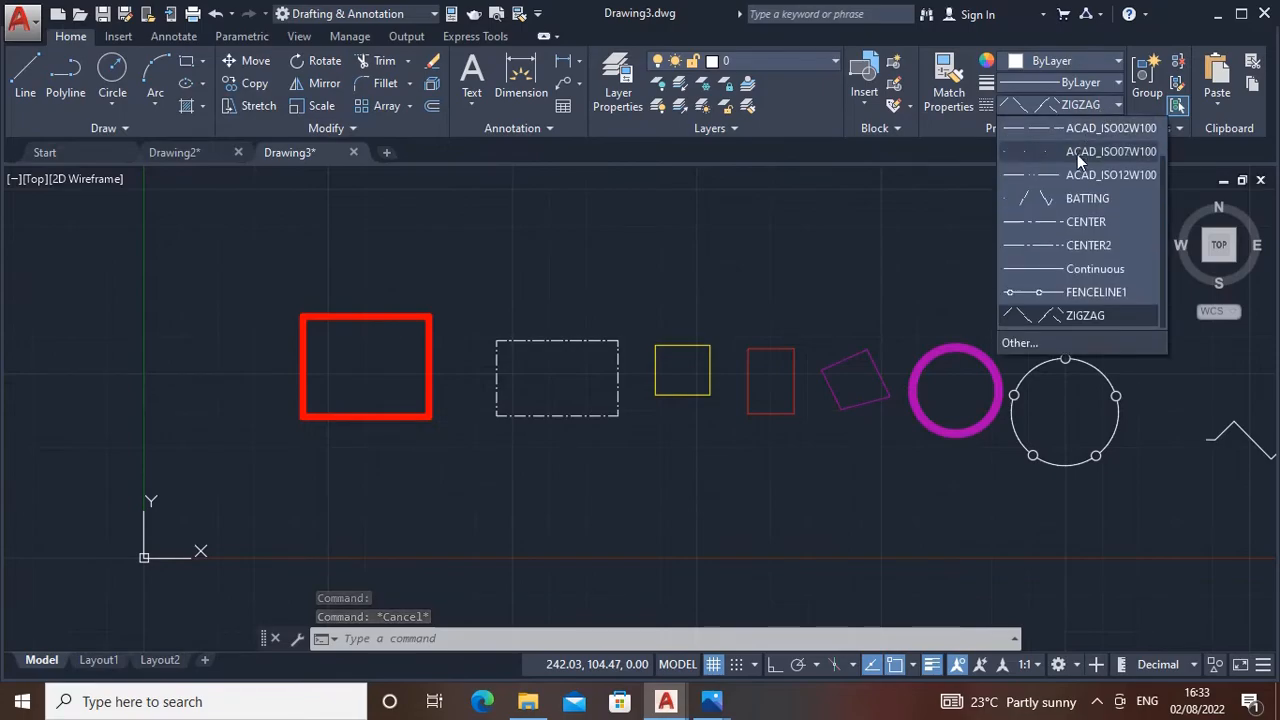
pyautogui.click(1066, 132)
pyautogui.moveTo(818, 244); pyautogui.dragTo(790, 282, button='middle')
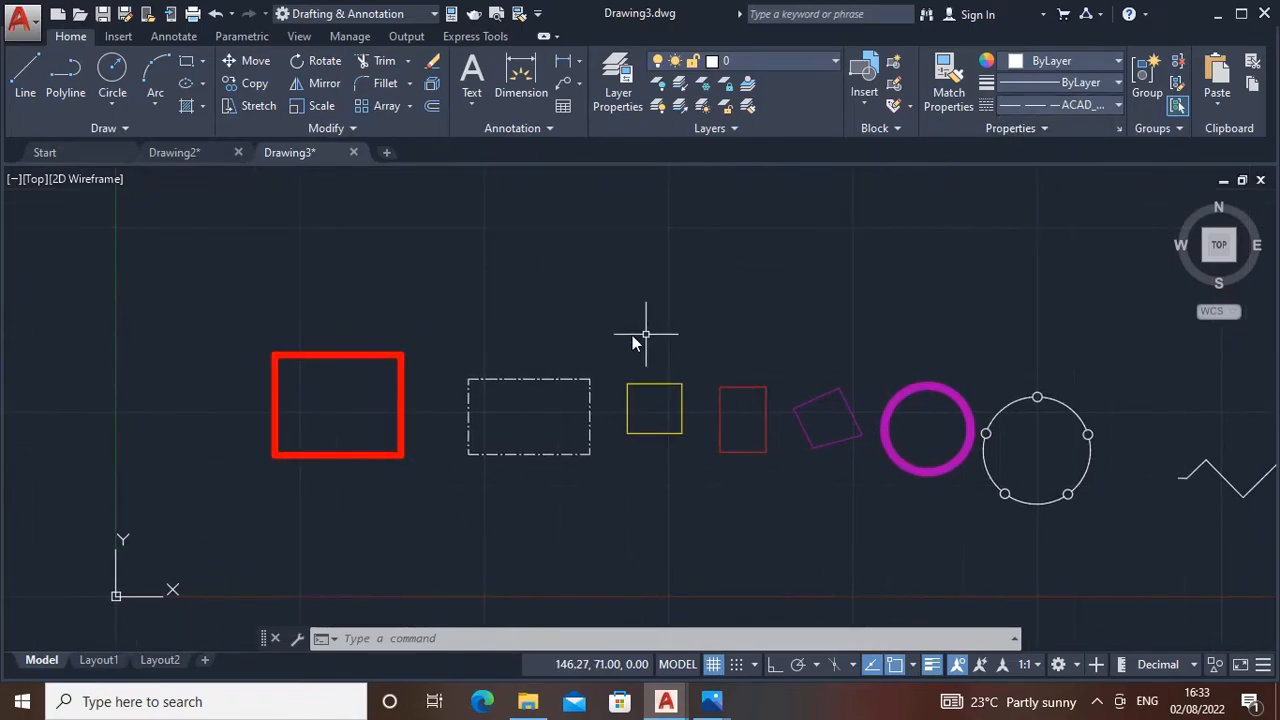
# Step: Draw two connected rising line segments above the row of shapes, the first about 71 units long
pyautogui.write('l')
pyautogui.press('Return')
pyautogui.click(511, 329)
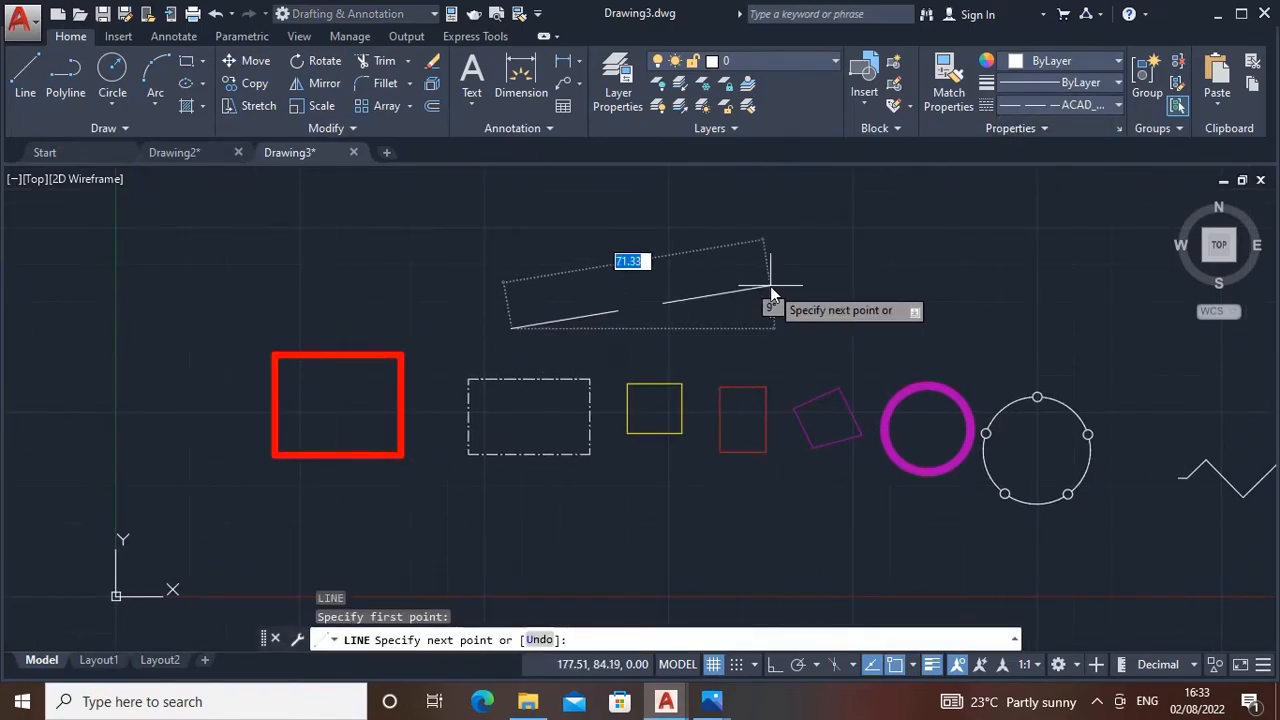
pyautogui.click(770, 286)
pyautogui.click(923, 261)
pyautogui.moveTo(1000, 258); pyautogui.dragTo(901, 296, button='middle')
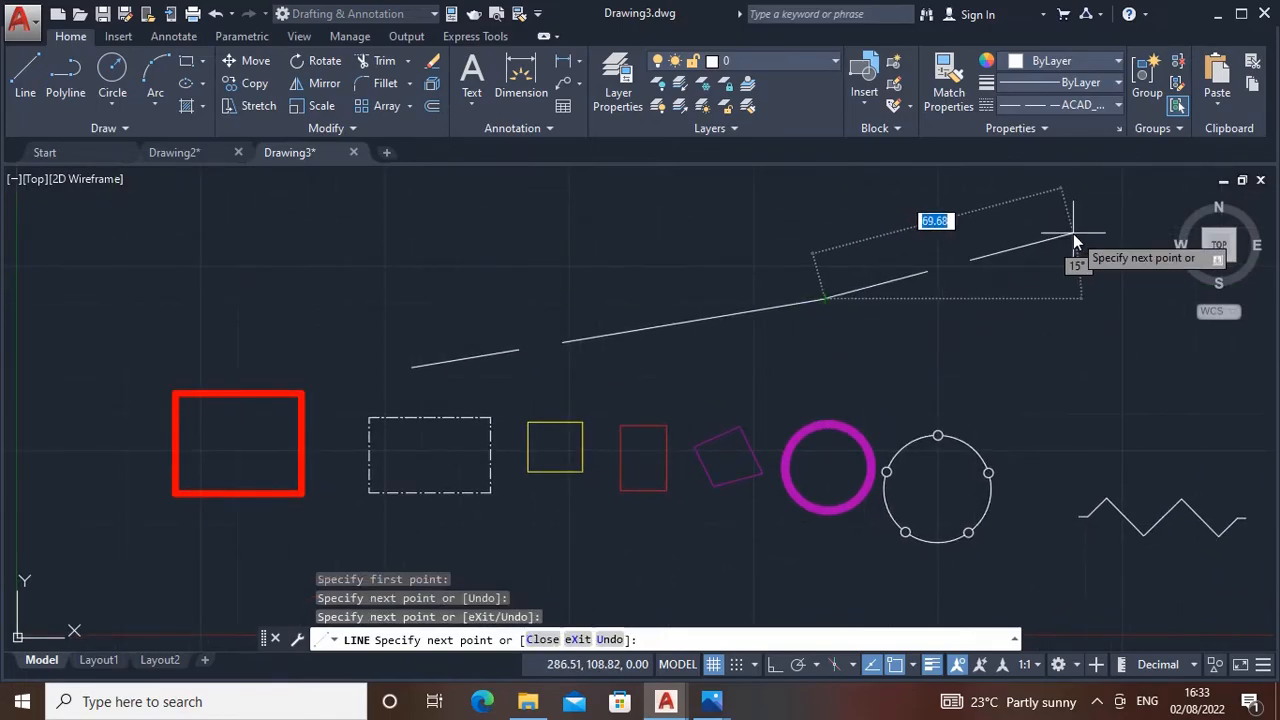
pyautogui.scroll(-3, 1049, 234)
pyautogui.press('Escape')
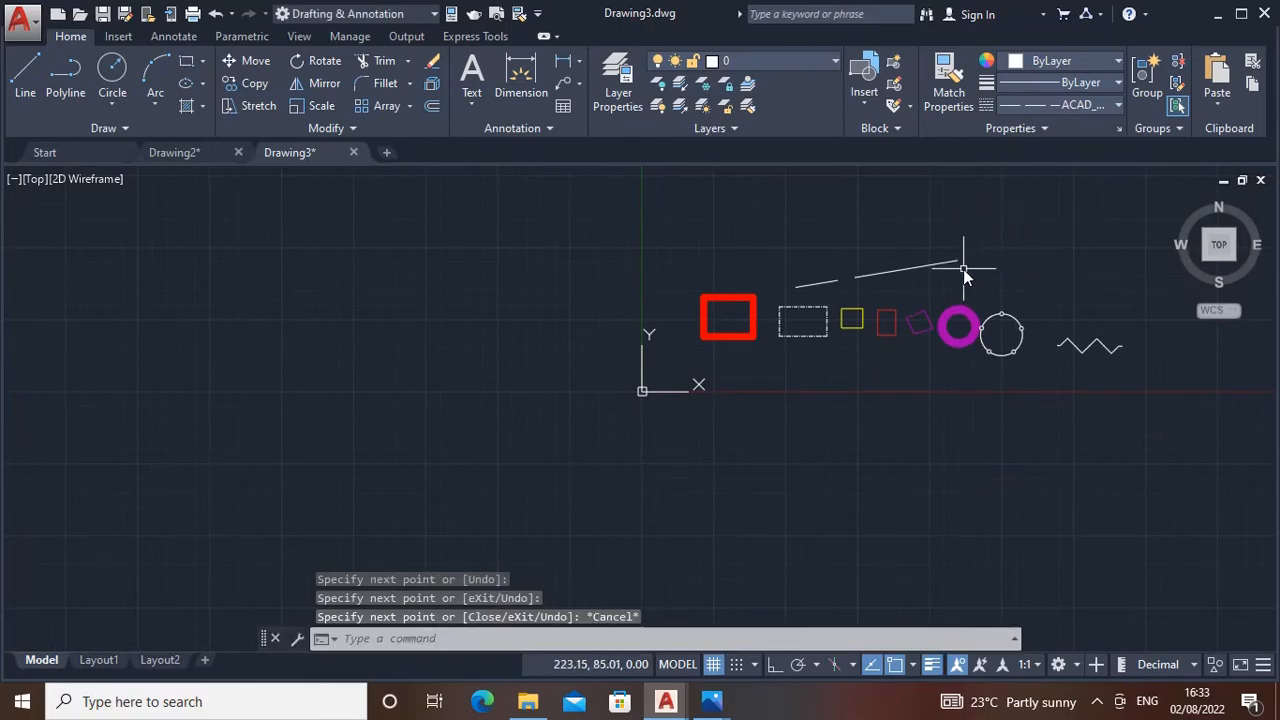
# Step: Delete both dashed line segments above the row of shapes
pyautogui.click(938, 266)
pyautogui.press('Delete')
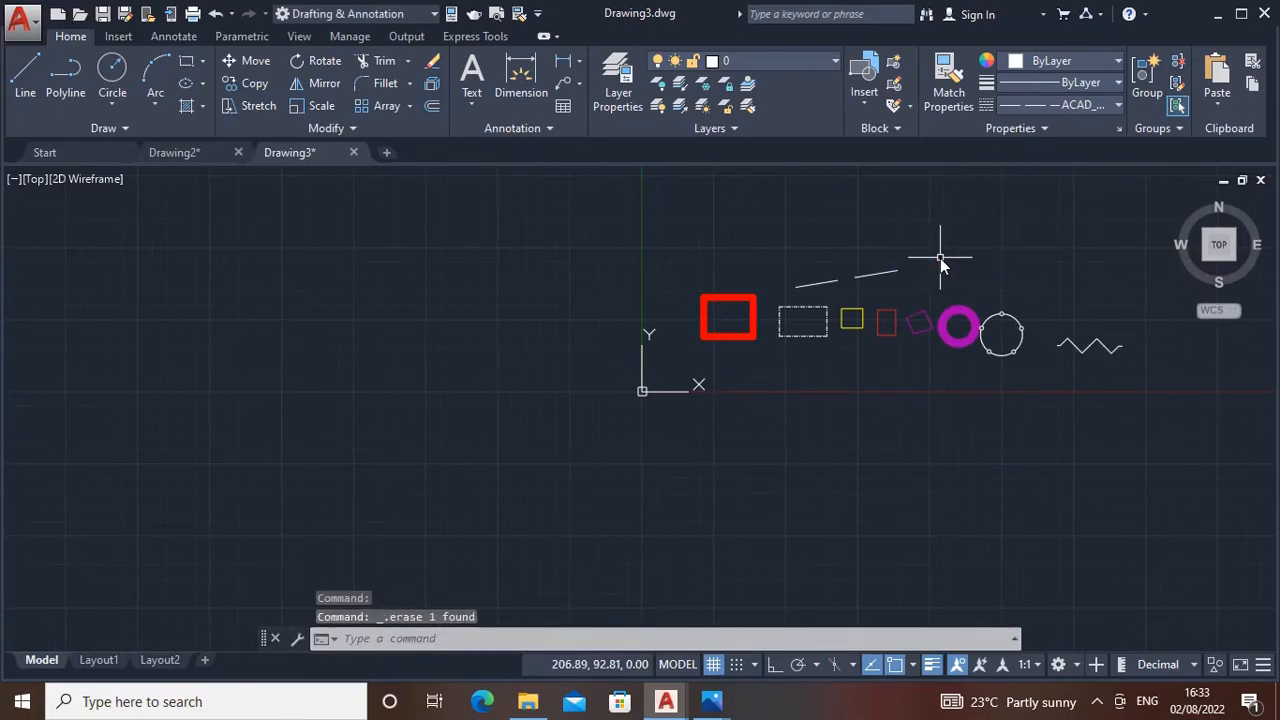
pyautogui.click(879, 276)
pyautogui.press('Delete')
pyautogui.moveTo(894, 263); pyautogui.dragTo(788, 306, button='middle')
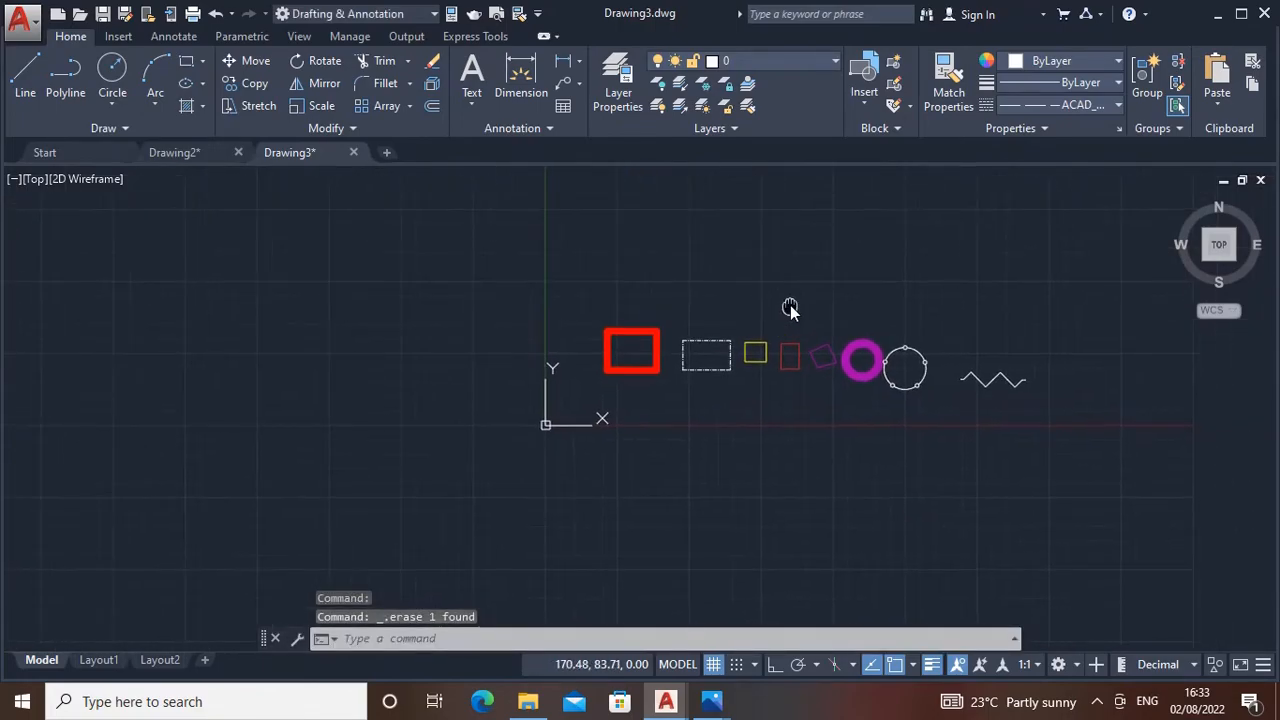
# Step: Draw one nearly horizontal line about 208 units long above the row of shapes
pyautogui.scroll(2, 788, 306)
pyautogui.scroll(2, 691, 309)
pyautogui.moveTo(691, 309); pyautogui.dragTo(543, 320, button='middle')
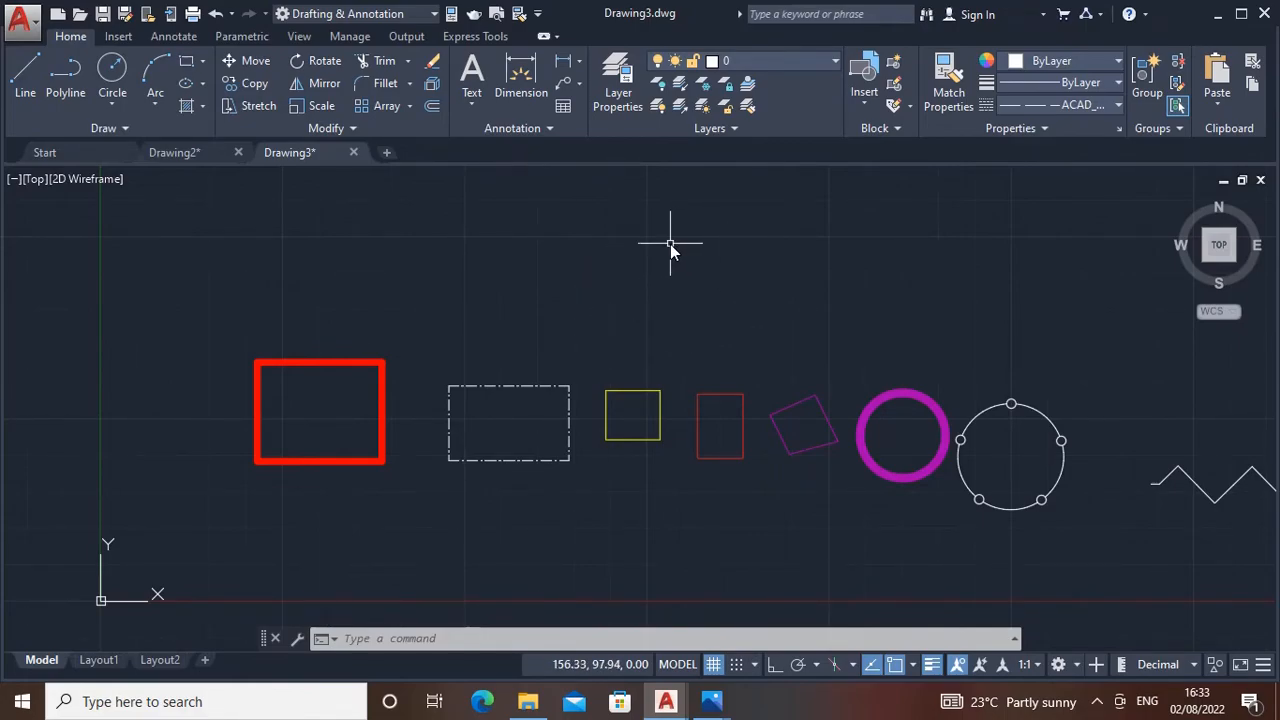
pyautogui.write('l')
pyautogui.press('Return')
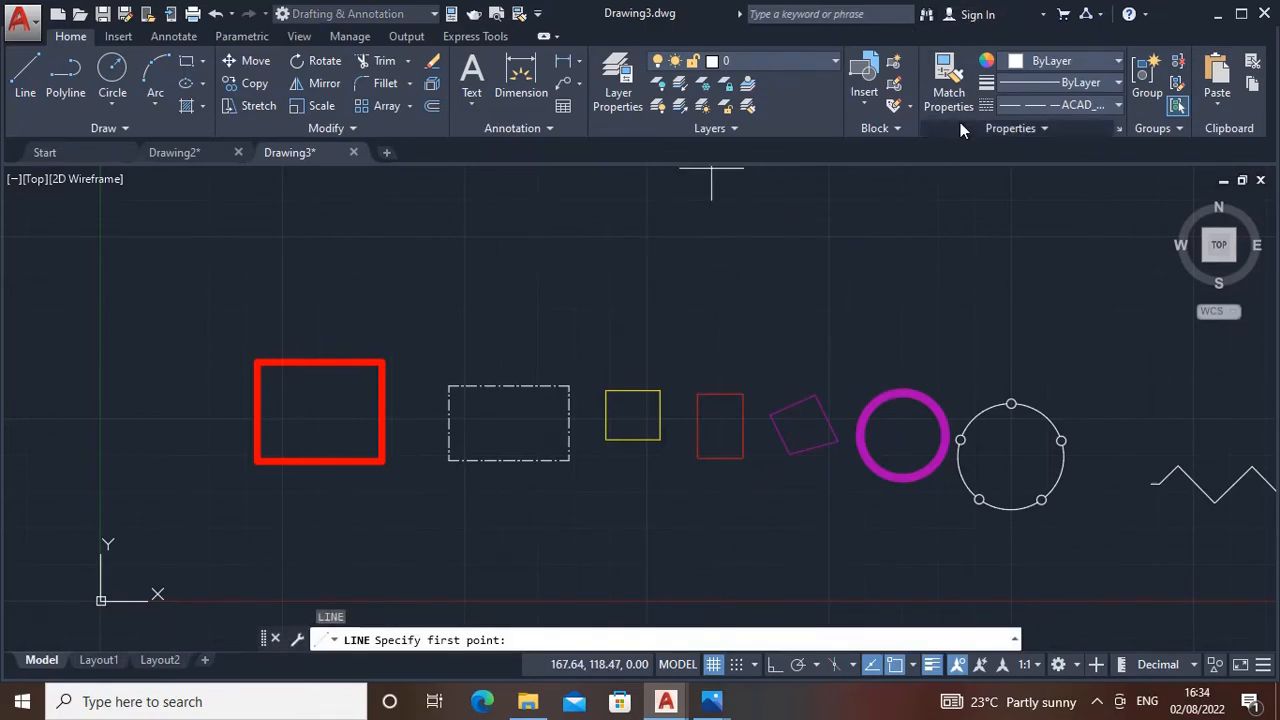
pyautogui.click(495, 252)
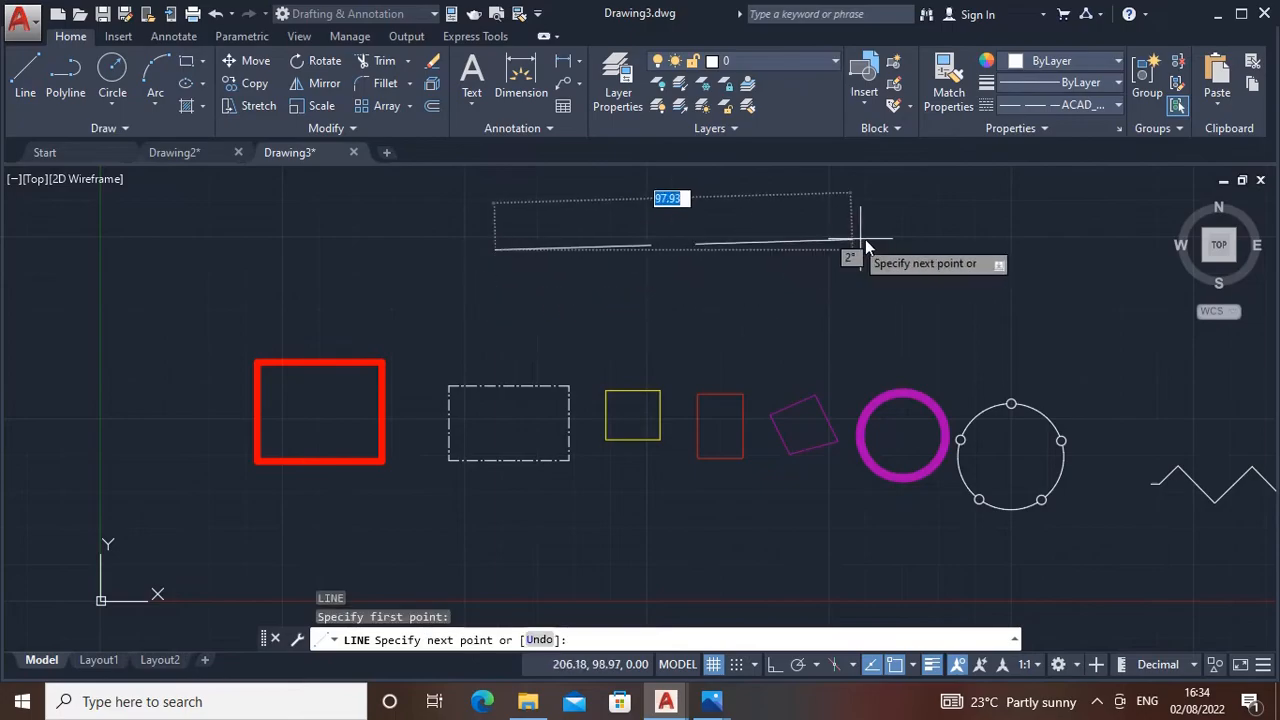
pyautogui.scroll(-2, 965, 252)
pyautogui.moveTo(957, 252); pyautogui.dragTo(778, 262, button='middle')
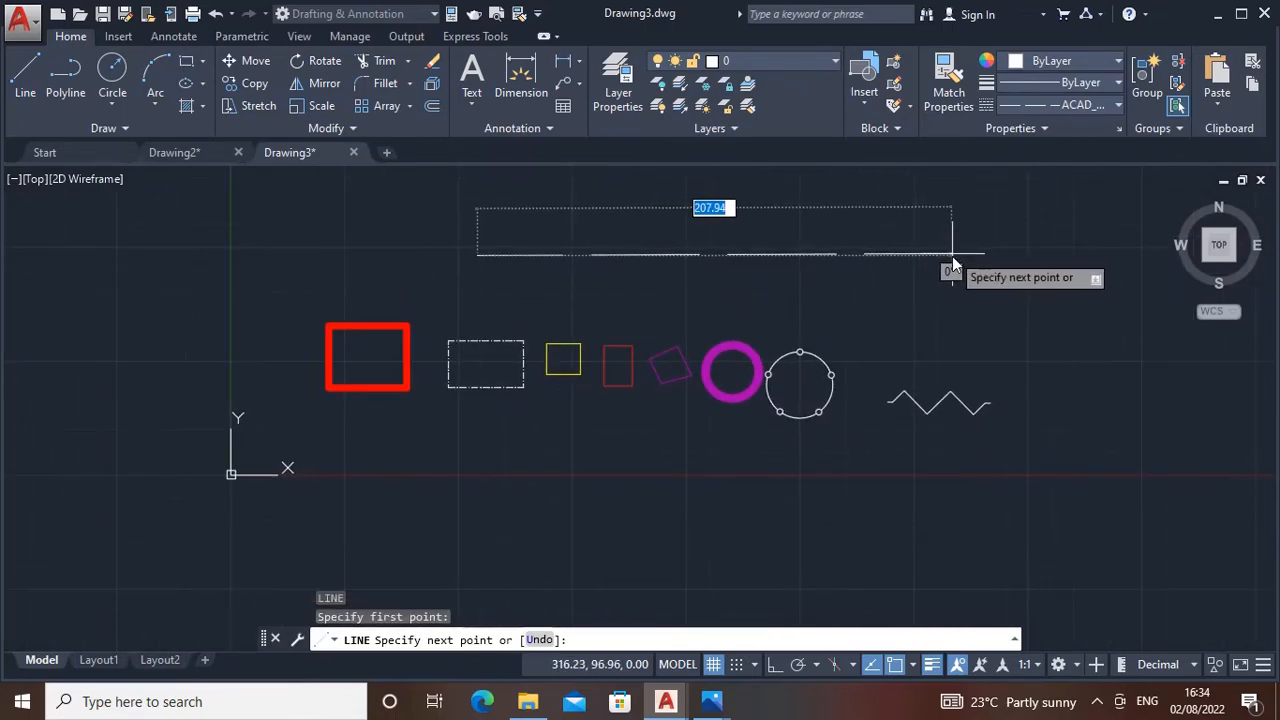
pyautogui.click(955, 257)
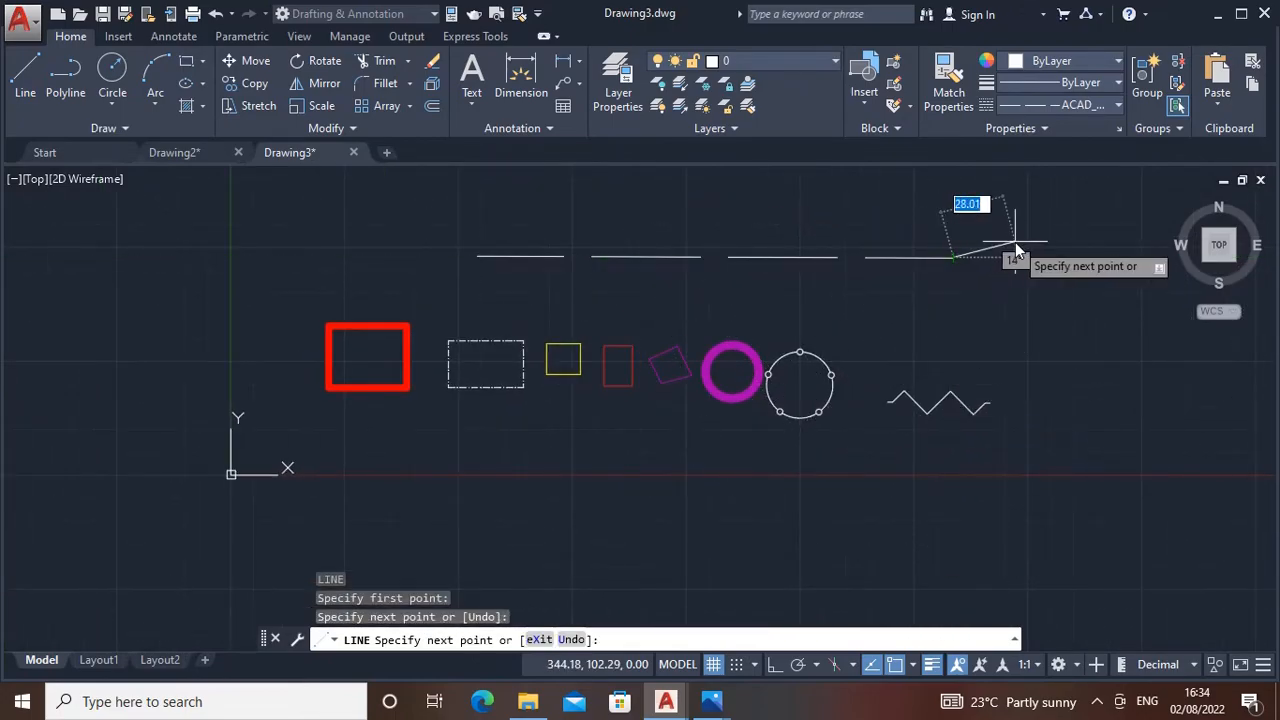
pyautogui.press('Escape')
# Step: Draw a large circle by center and radius beyond the right end of the dashed line, up and right of the zigzag
pyautogui.moveTo(957, 246); pyautogui.dragTo(955, 261, button='middle')
pyautogui.write('c')
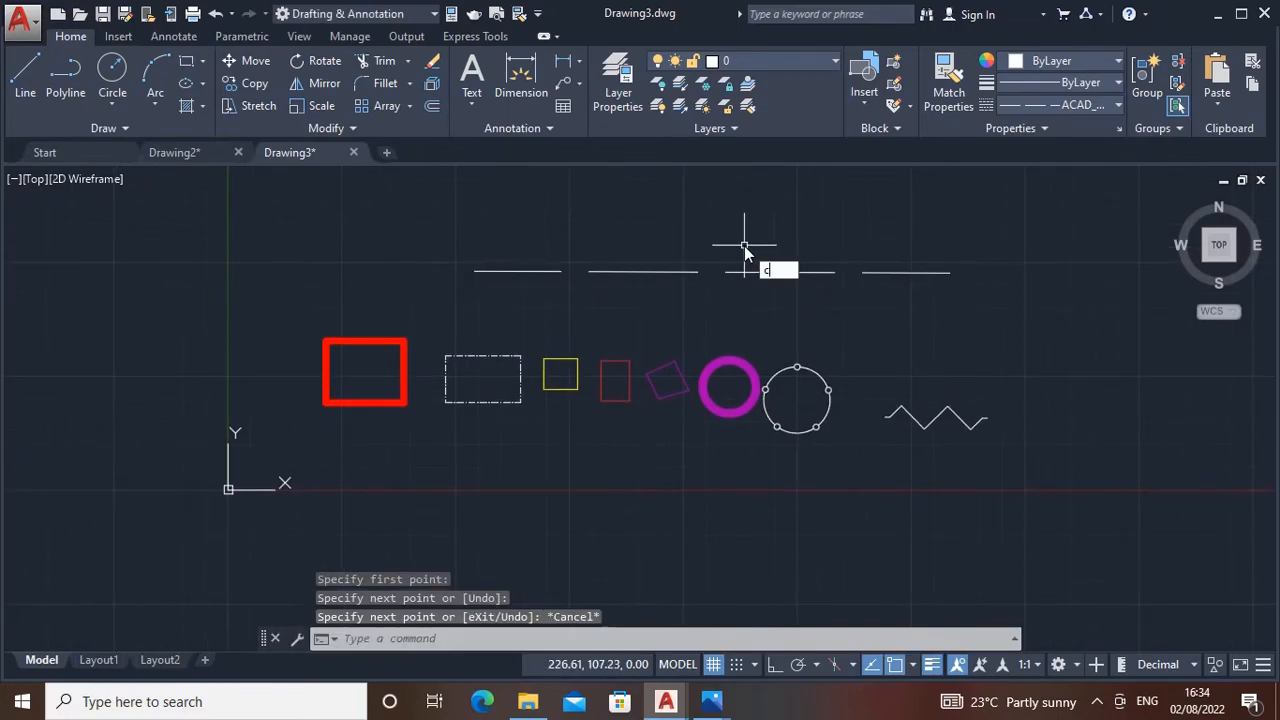
pyautogui.press('Return')
pyautogui.moveTo(1064, 324); pyautogui.dragTo(947, 418, button='middle')
pyautogui.click(963, 407)
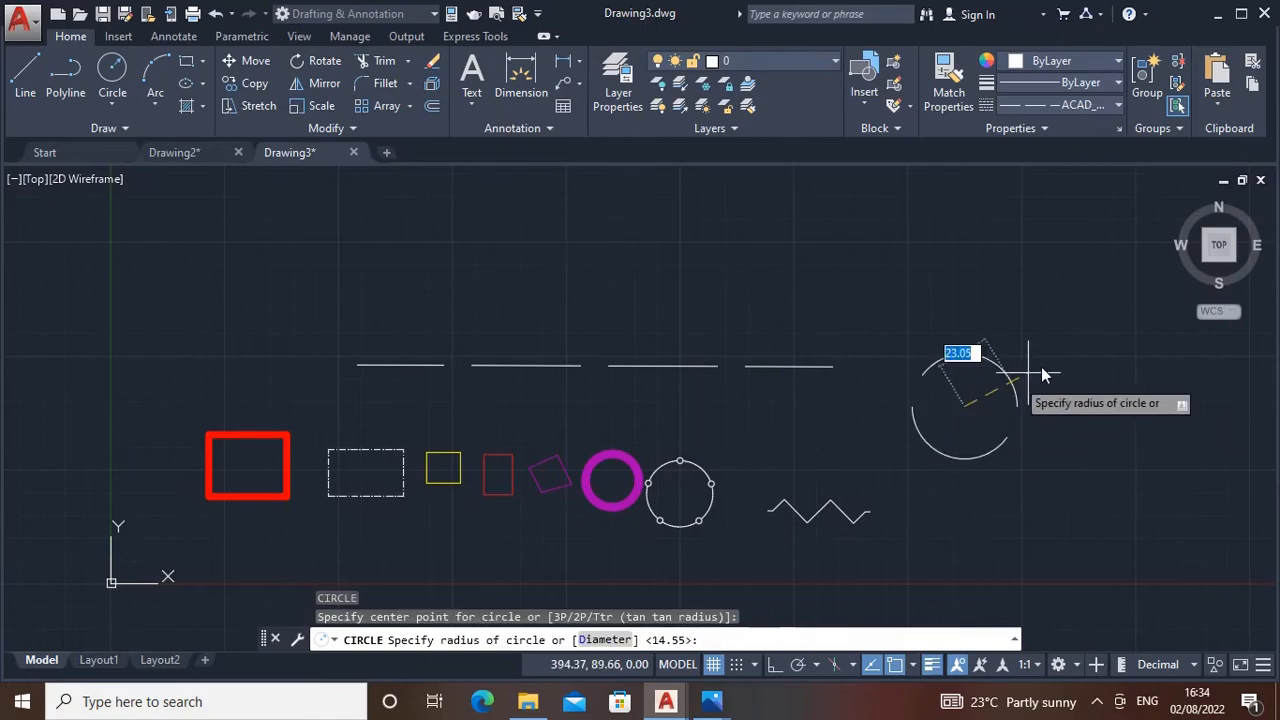
pyautogui.click(897, 483)
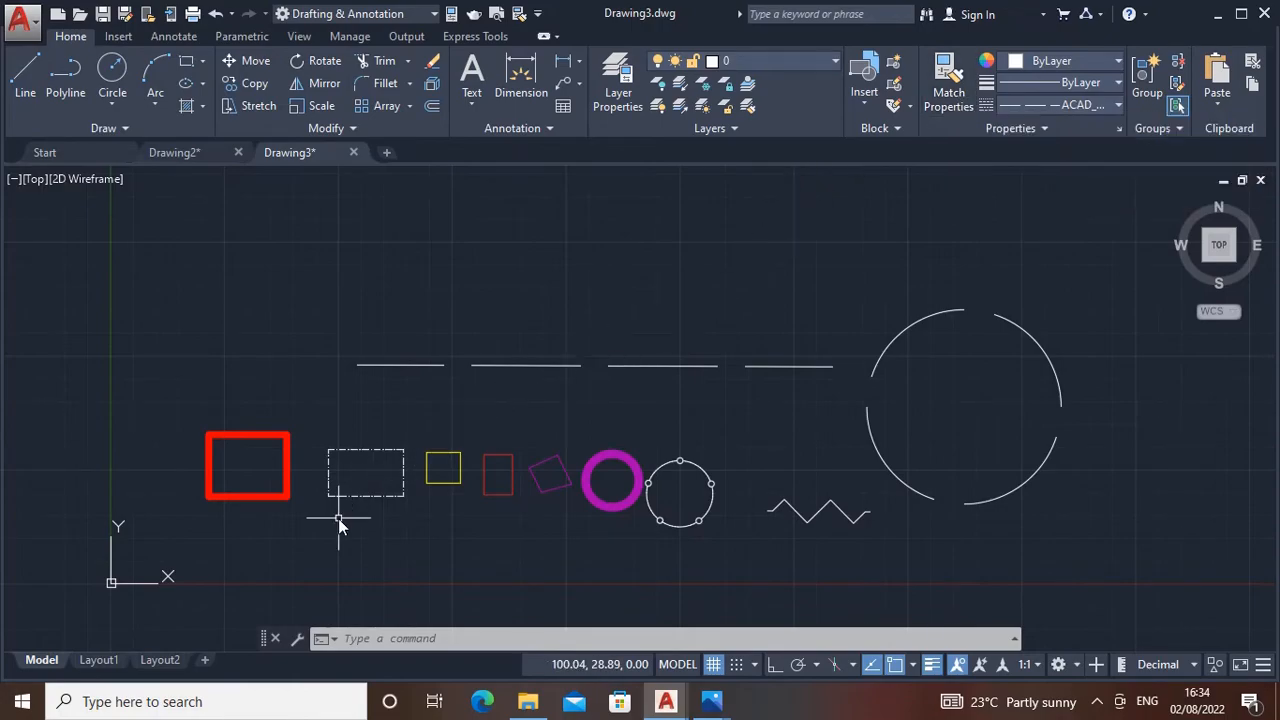
# Step: Match the properties of the white CENTER rectangle to the yellow square, the thin red rectangle and two sides of the tilted square
pyautogui.scroll(4, 338, 518)
pyautogui.scroll(2, 576, 437)
pyautogui.moveTo(571, 452); pyautogui.dragTo(672, 474, button='middle')
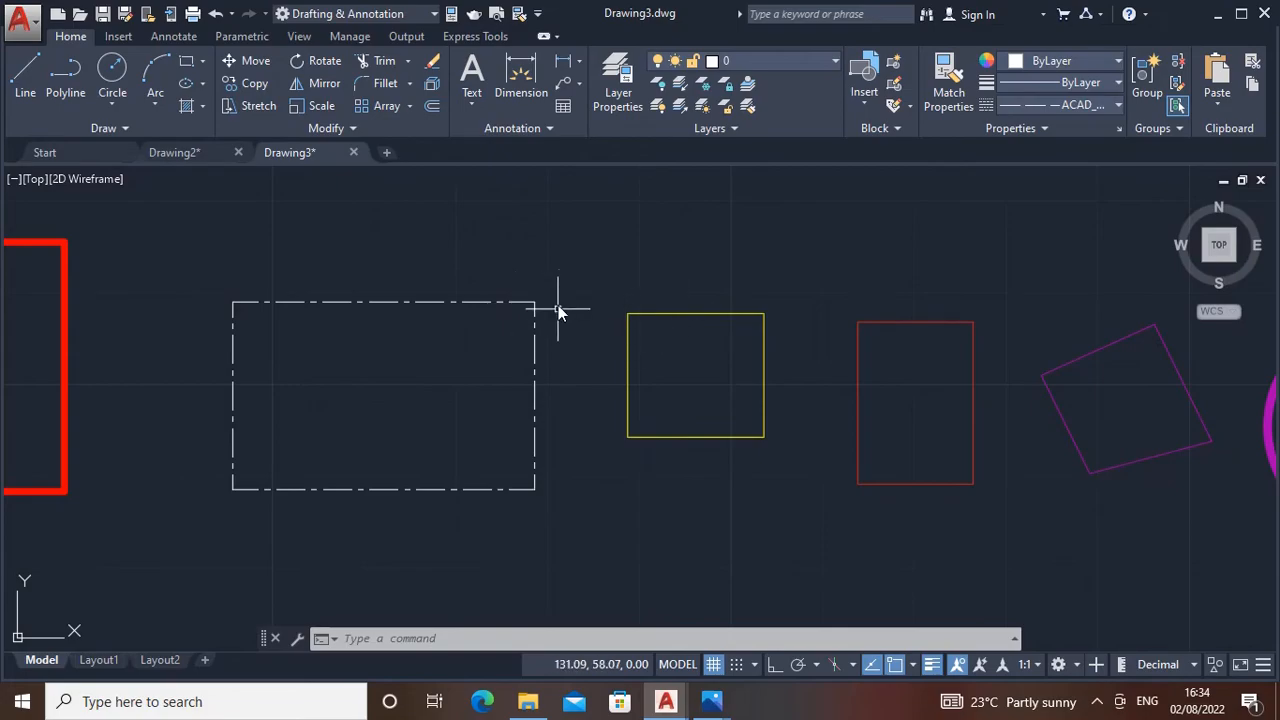
pyautogui.click(943, 96)
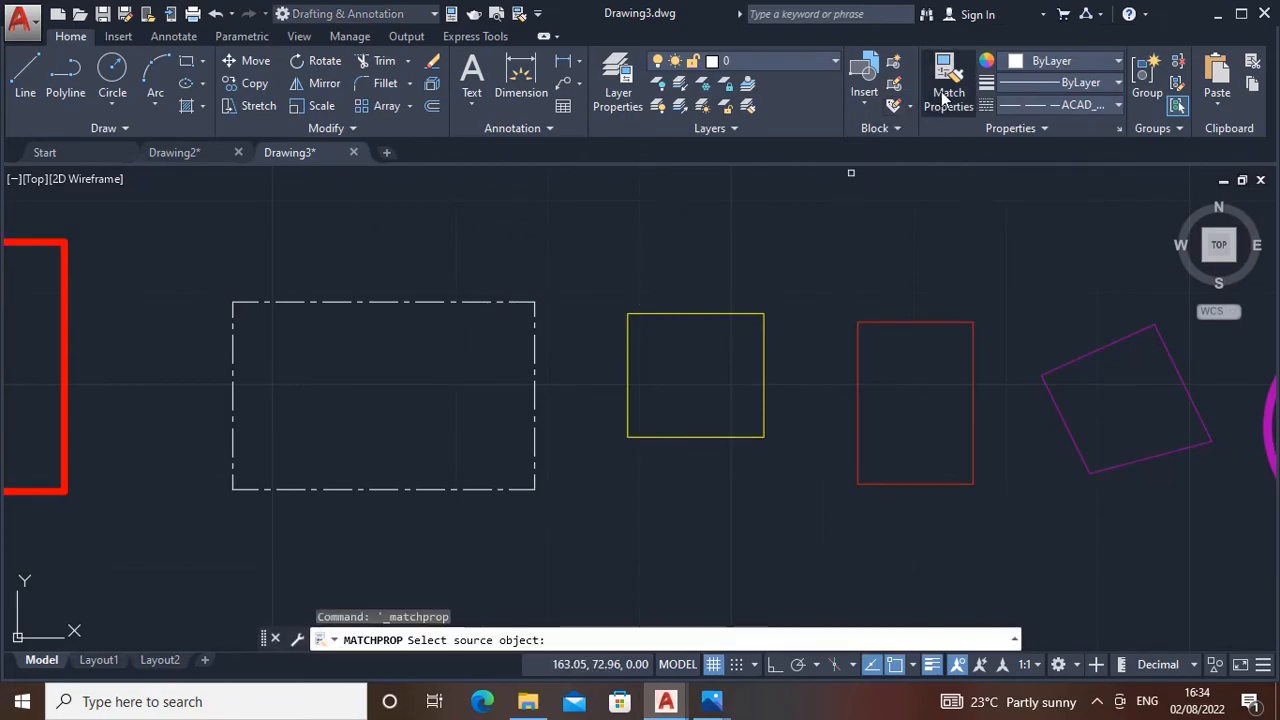
pyautogui.click(520, 303)
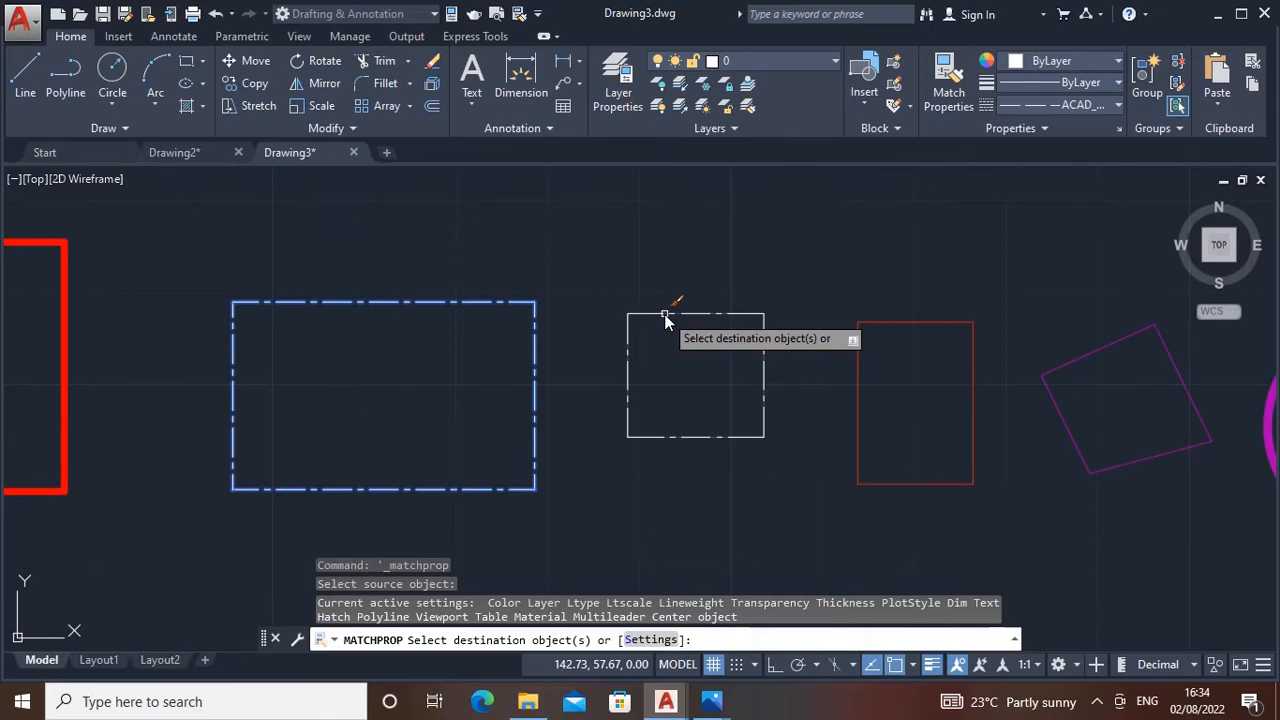
pyautogui.click(665, 318)
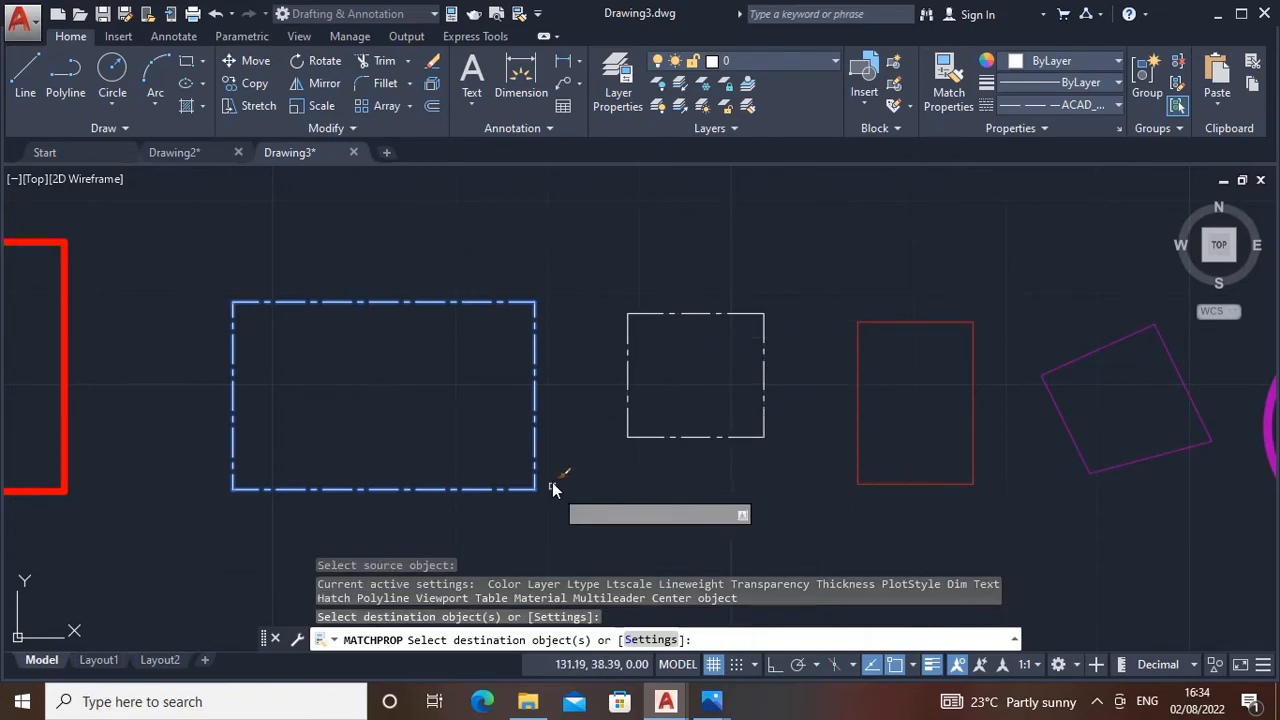
pyautogui.click(866, 323)
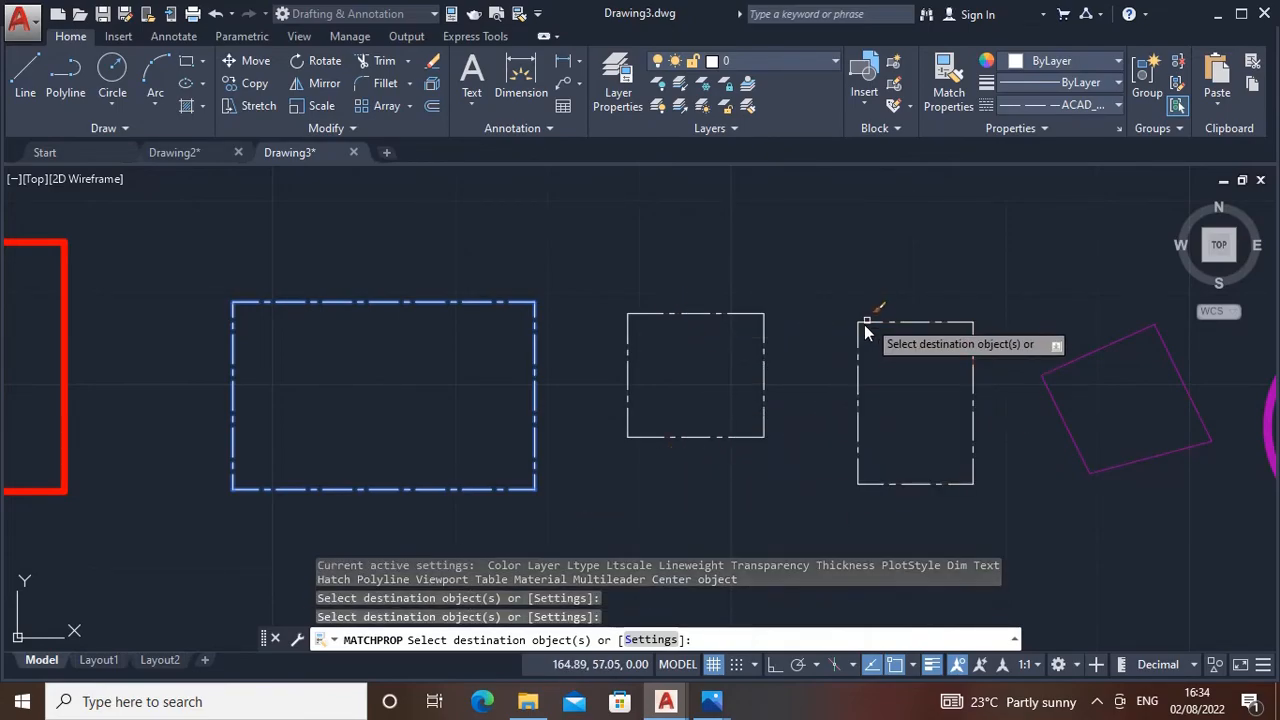
pyautogui.click(1129, 358)
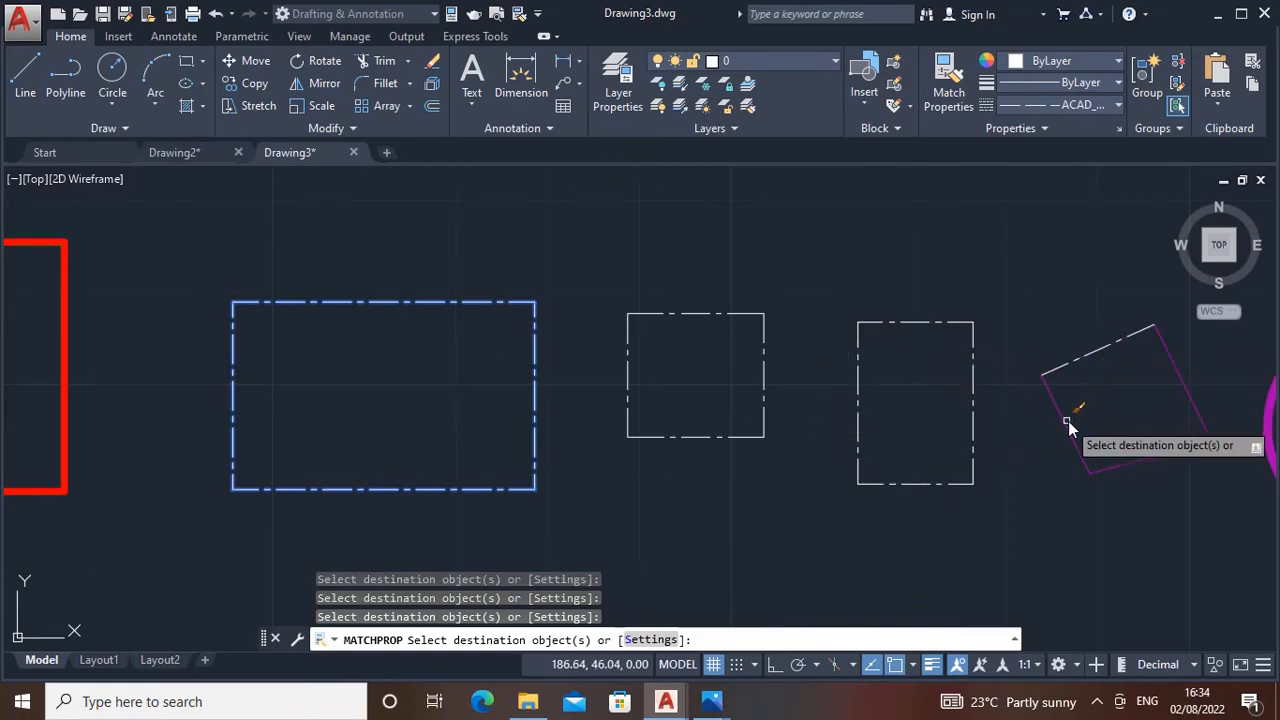
pyautogui.click(1062, 411)
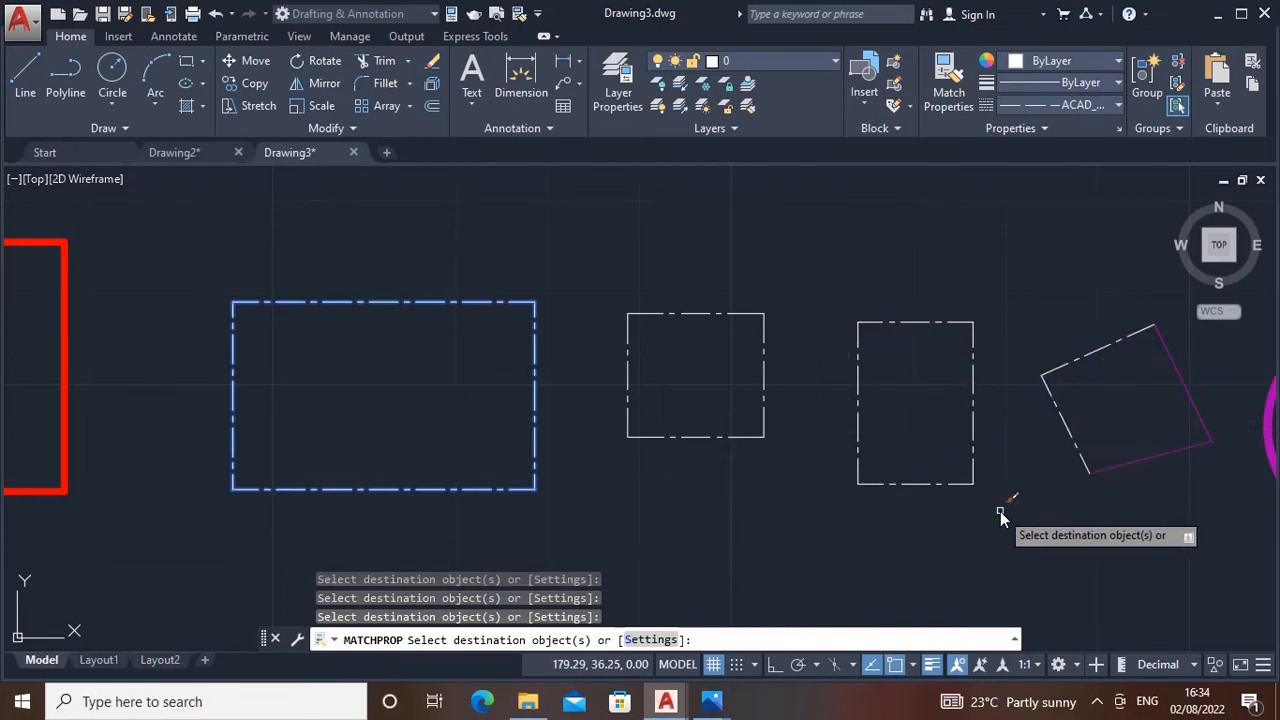
pyautogui.press('Escape')
# Step: Match the properties of the thick magenta circle to the upright rectangle and the small square beside it
pyautogui.scroll(-4, 957, 432)
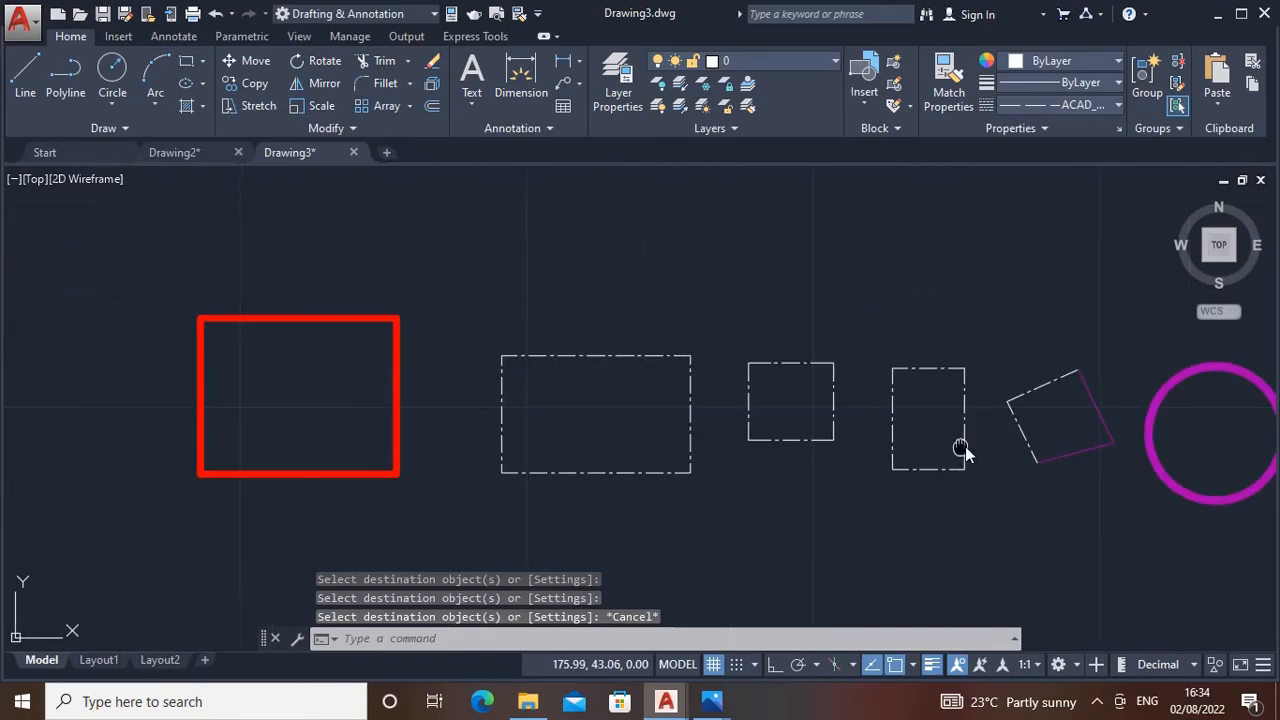
pyautogui.scroll(2, 949, 357)
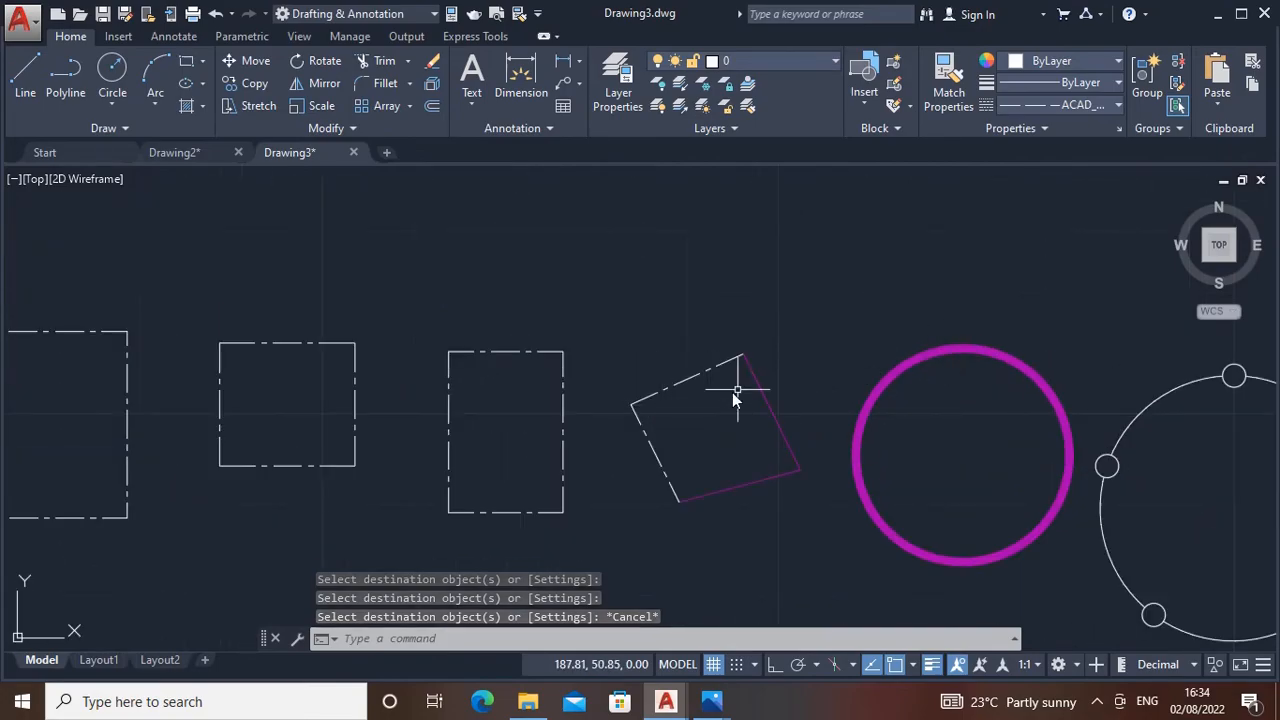
pyautogui.click(946, 86)
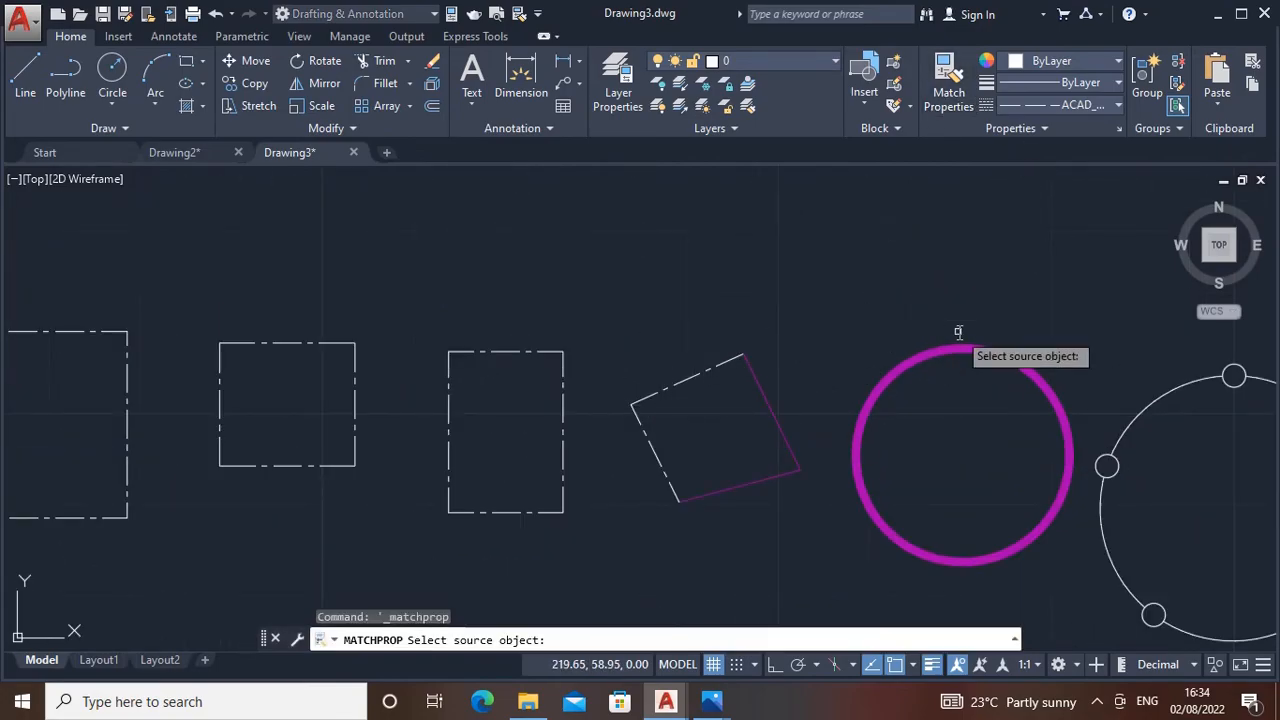
pyautogui.click(964, 348)
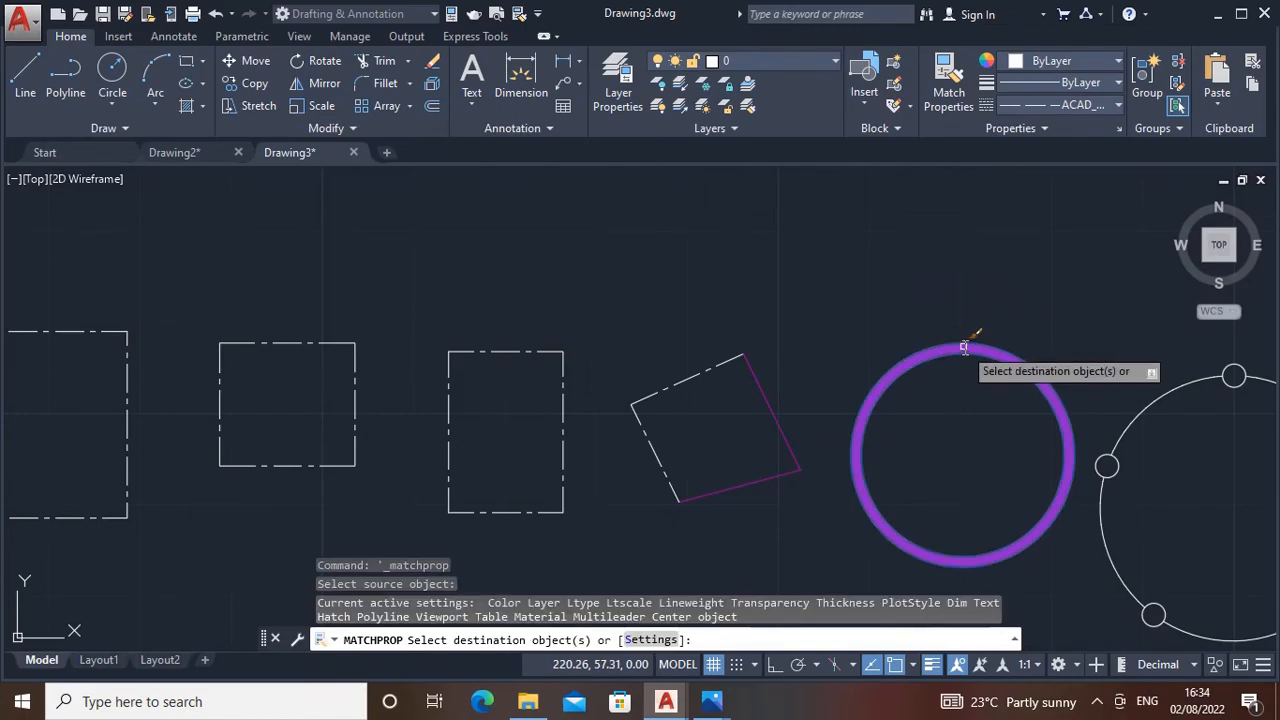
pyautogui.click(518, 348)
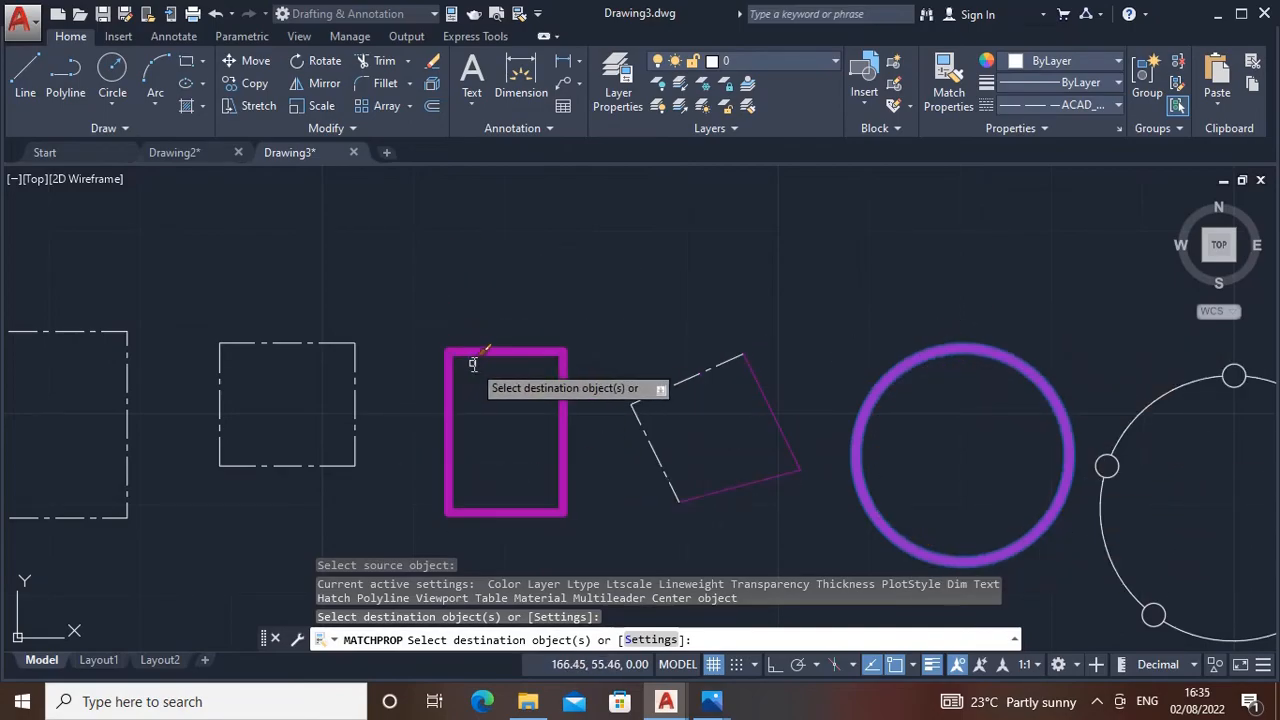
pyautogui.click(319, 338)
pyautogui.moveTo(543, 286); pyautogui.dragTo(612, 236, button='middle')
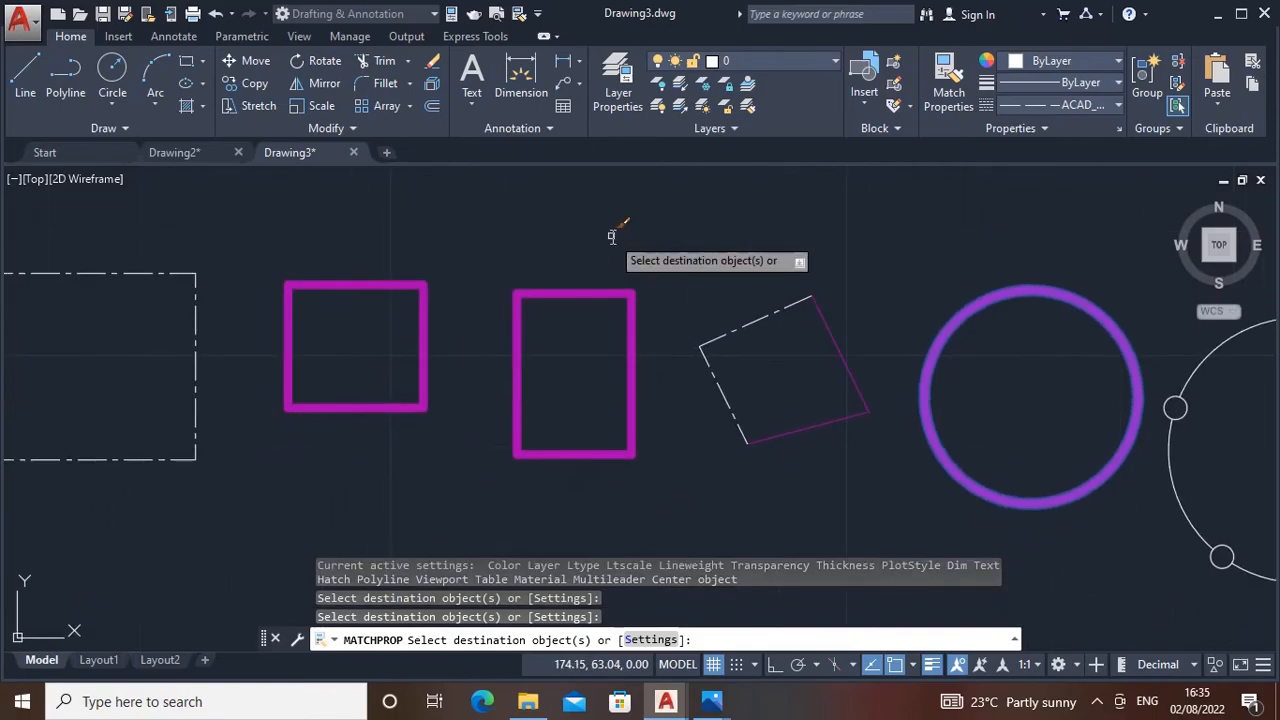
pyautogui.scroll(-2, 657, 286)
pyautogui.moveTo(694, 323); pyautogui.dragTo(594, 323, button='middle')
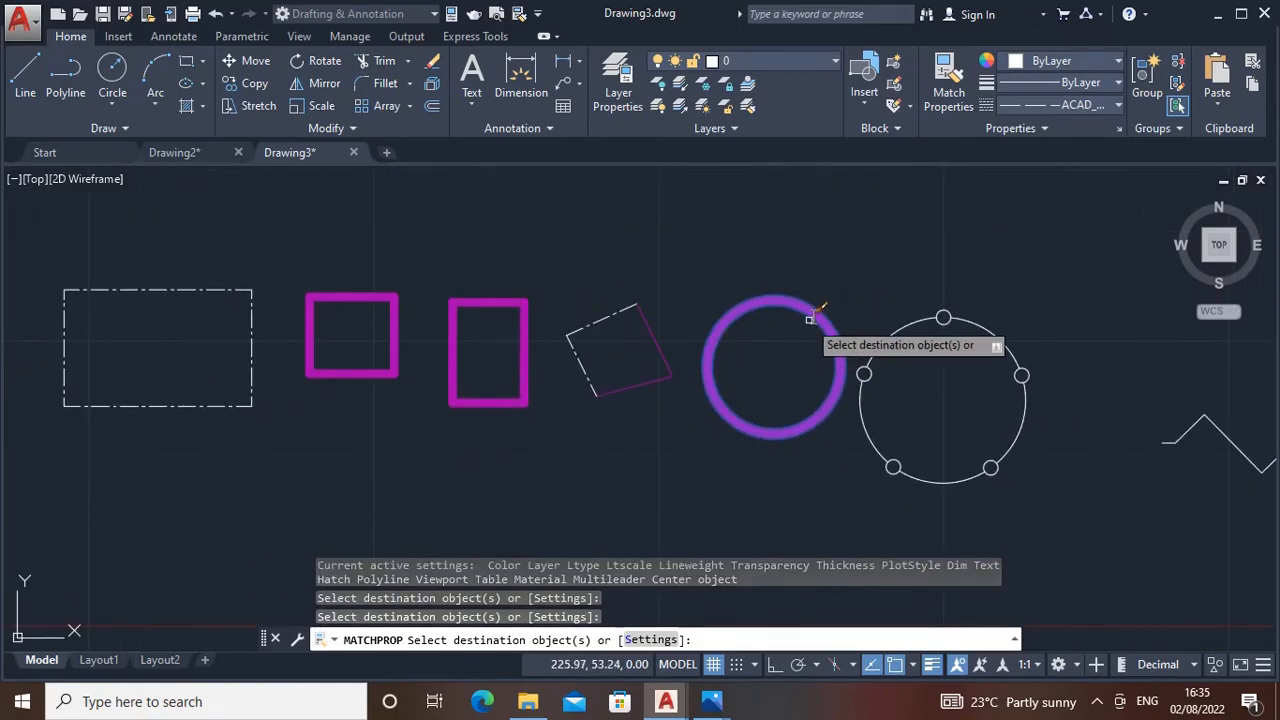
pyautogui.press('Escape')
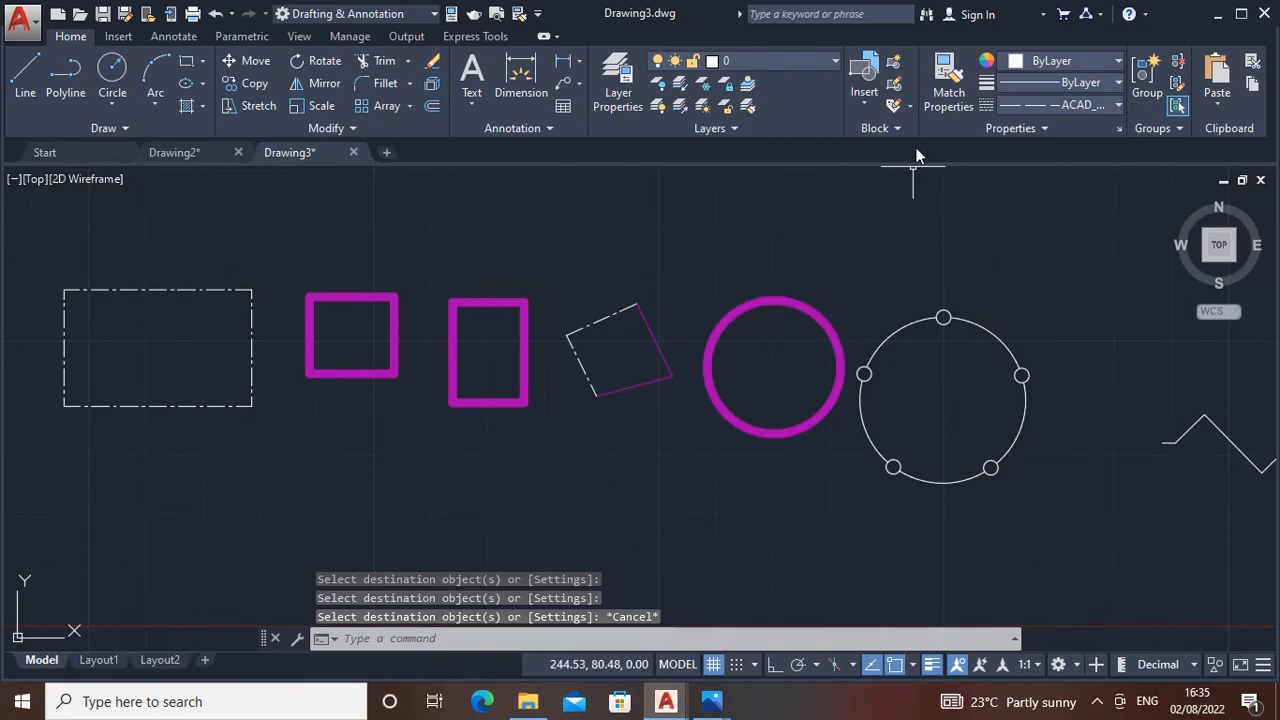
# Step: Match the properties of the white fence-line circle to the thick magenta circle
pyautogui.click(947, 100)
pyautogui.click(933, 320)
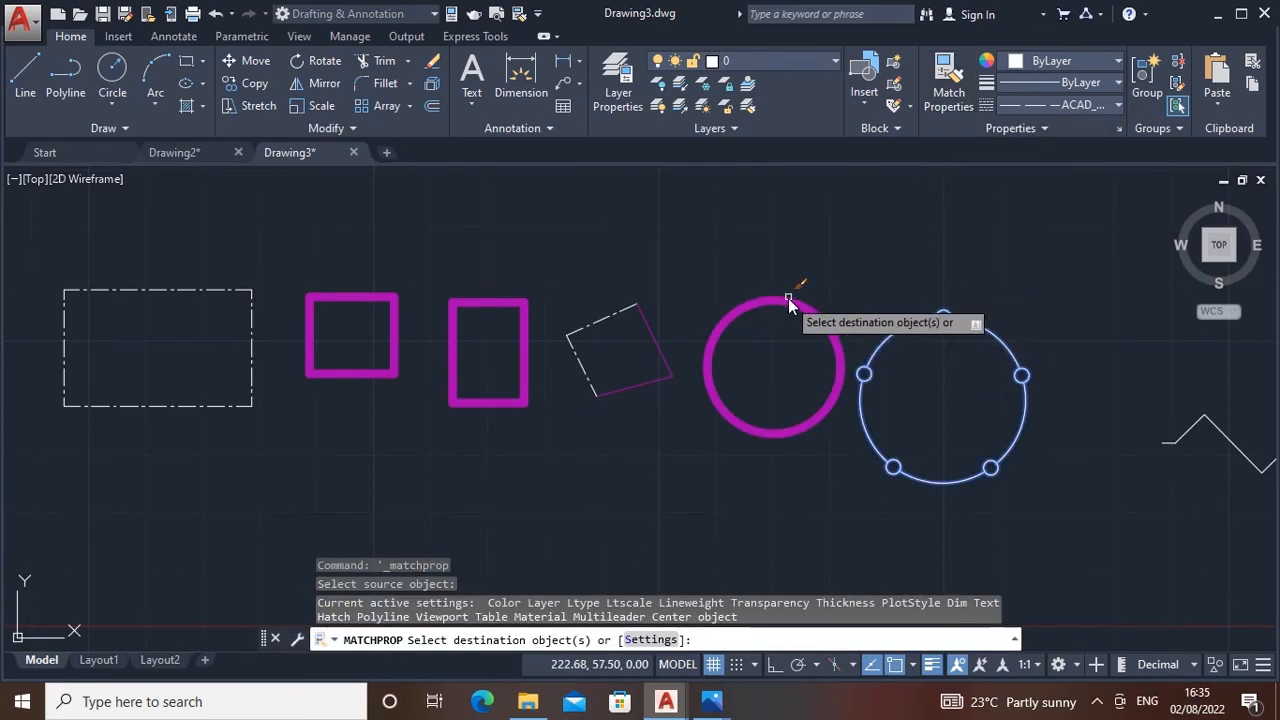
pyautogui.click(785, 301)
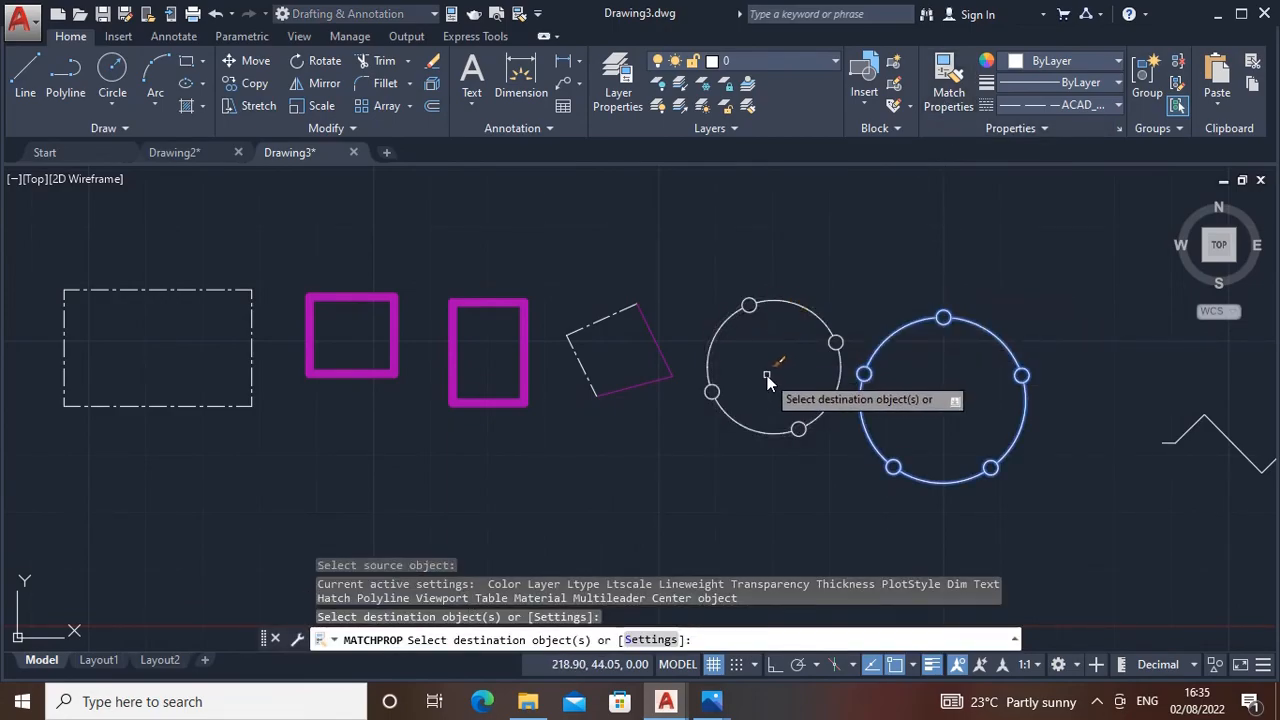
pyautogui.press('Escape')
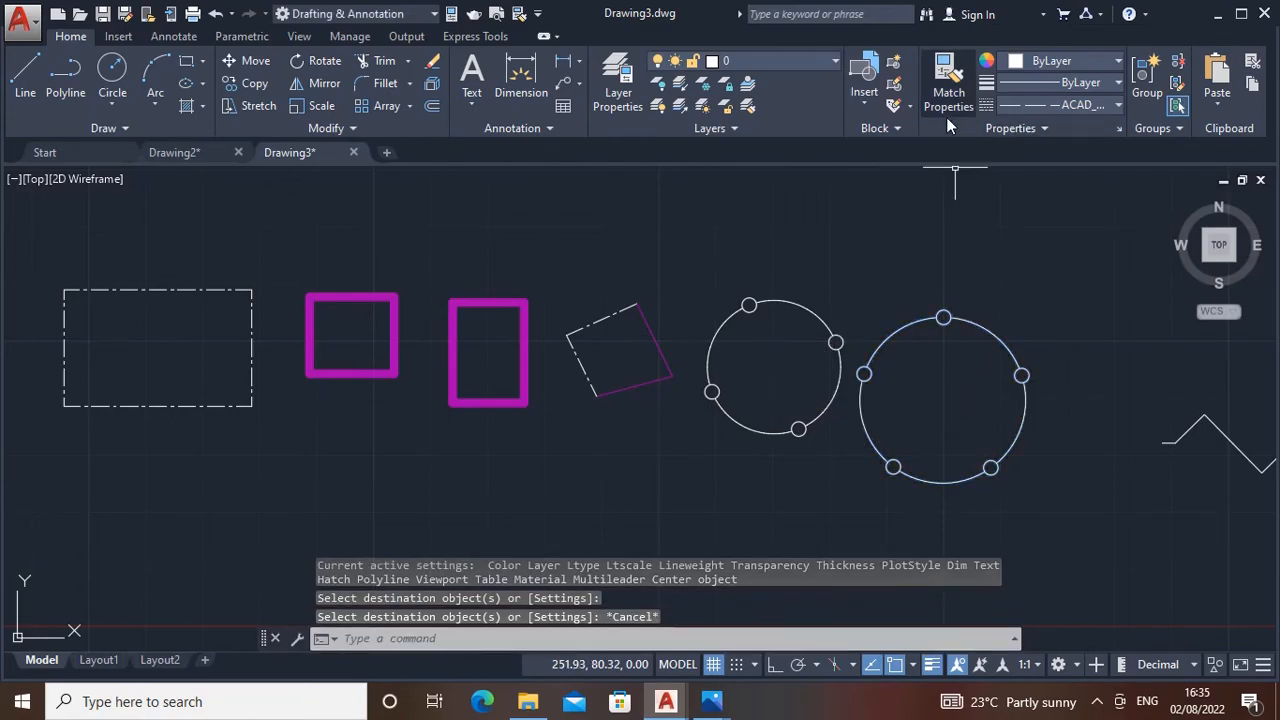